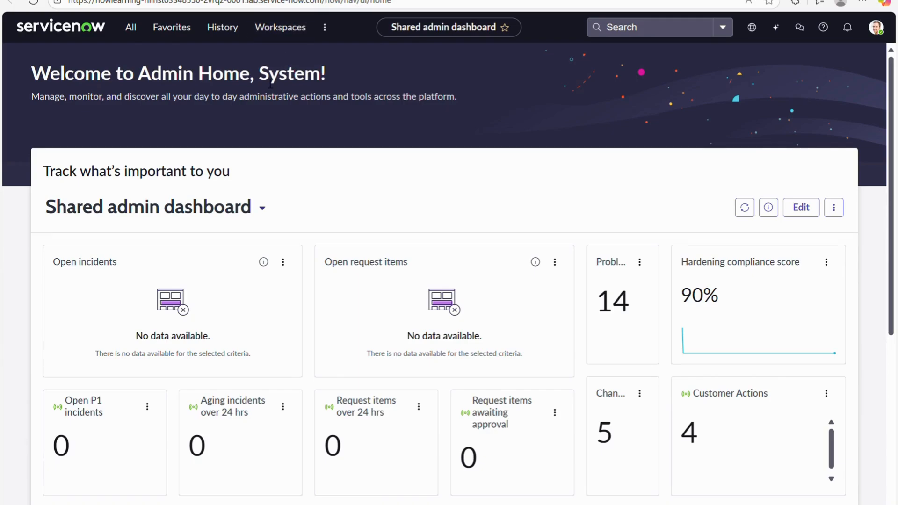
Step: Find AI Agent Studio among the AI Agent applications and open its overview
left_click(131, 28)
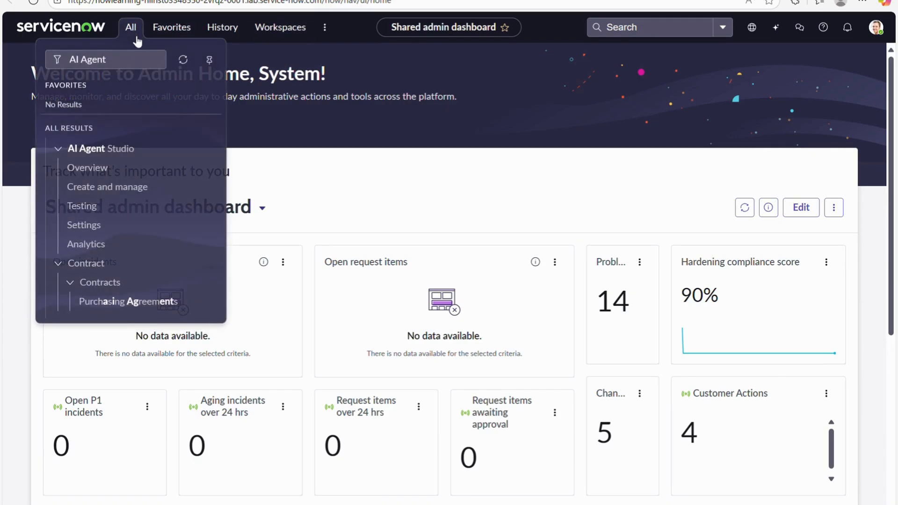
left_click(132, 57)
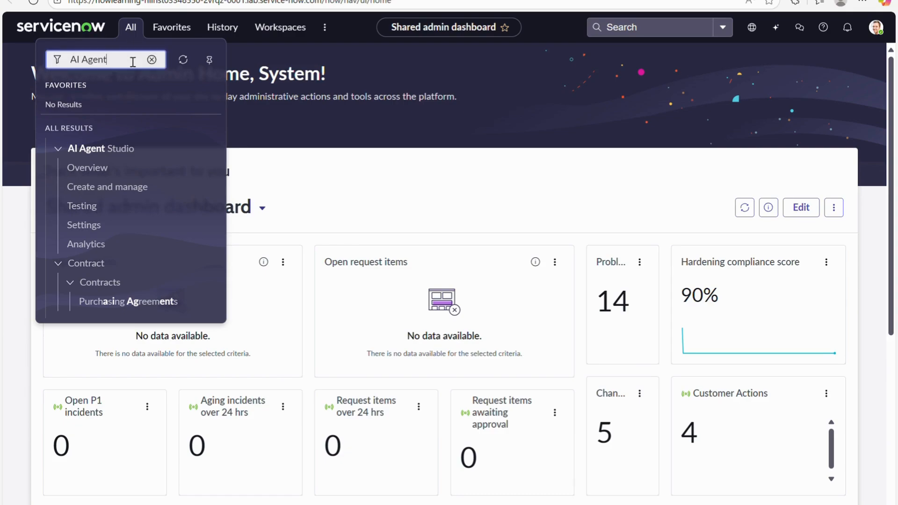
left_click_drag(57, 64, 124, 64)
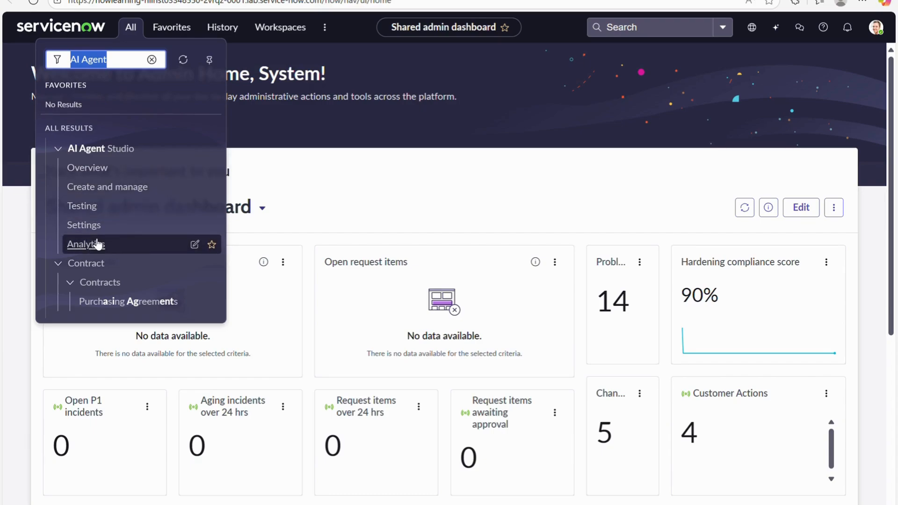
left_click(82, 167)
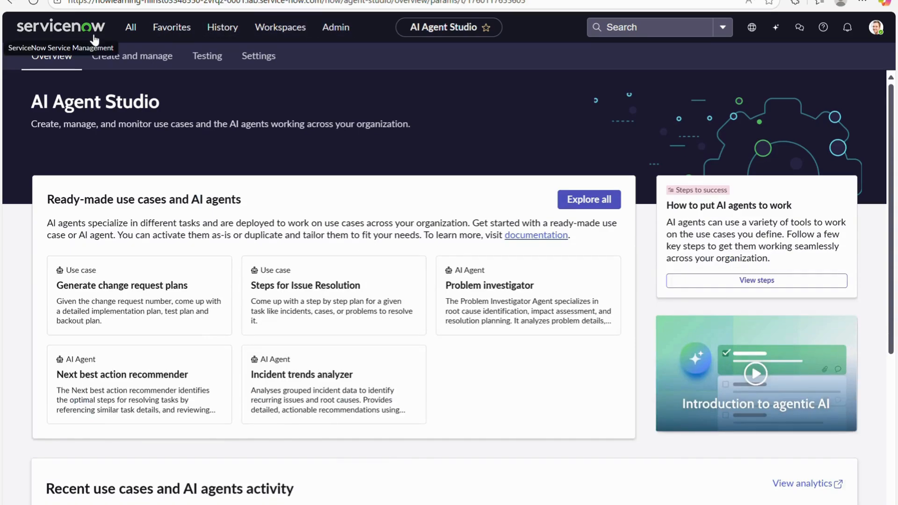
Step: Return to the admin home page and reopen the AI Agent Studio overview
left_click(51, 27)
left_click(133, 32)
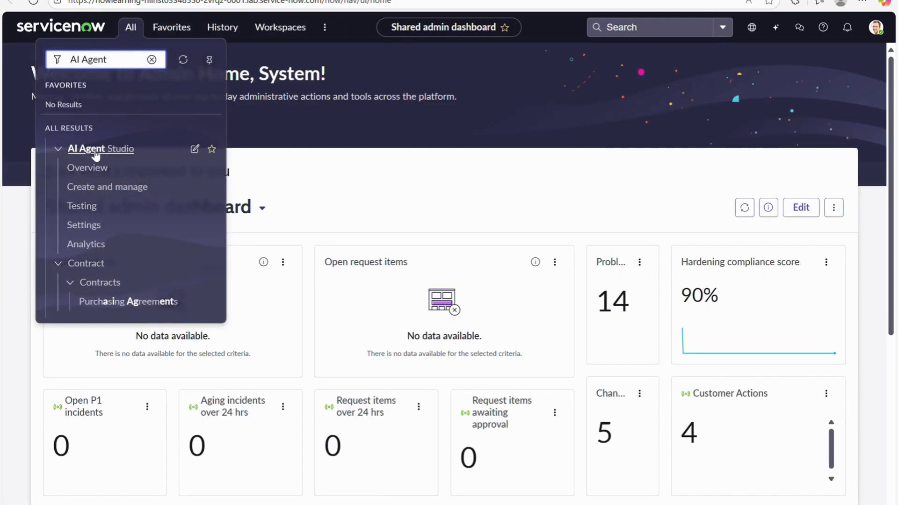
left_click(89, 169)
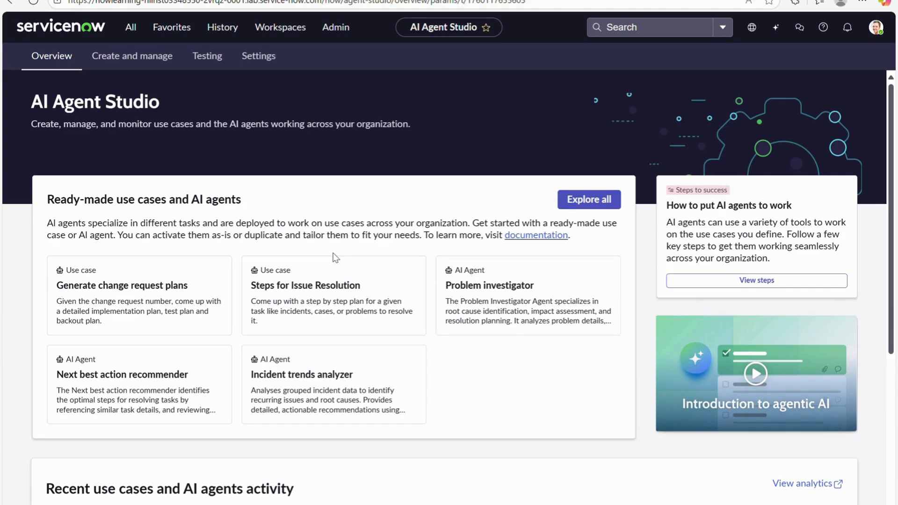
Step: Go to the list of existing AI agents, look through it and start creating a new AI agent
scroll(331, 233, "down", 1)
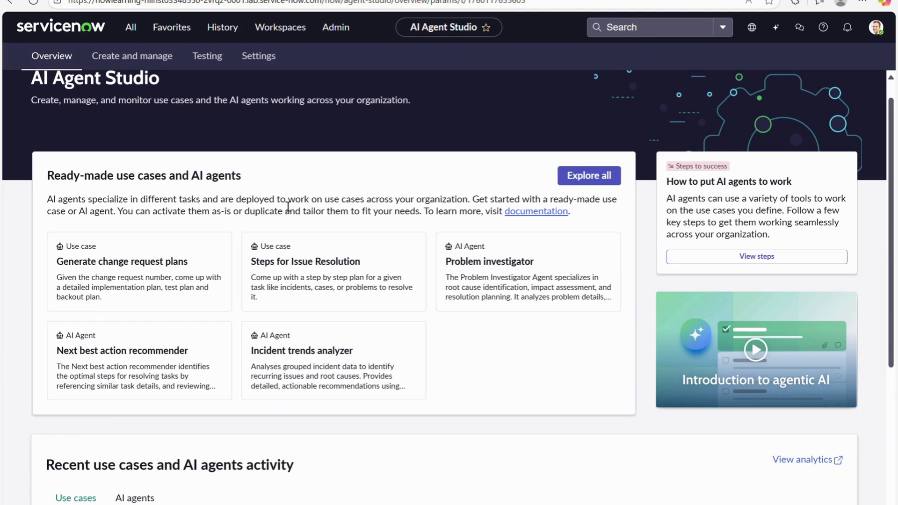
left_click(136, 59)
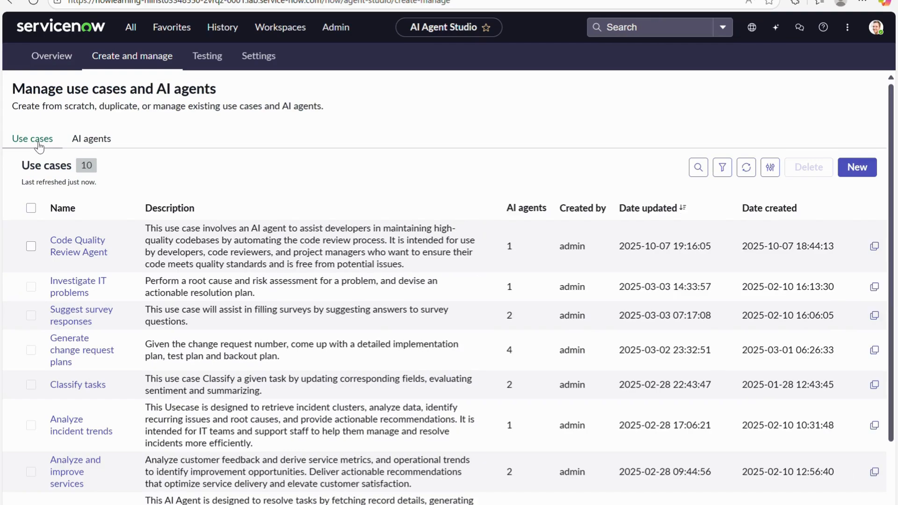
left_click(107, 140)
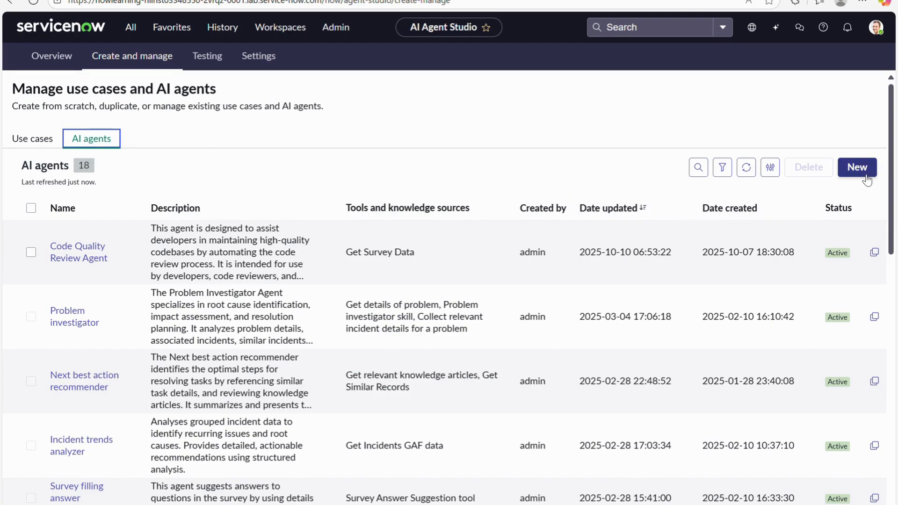
scroll(228, 289, "down", 6)
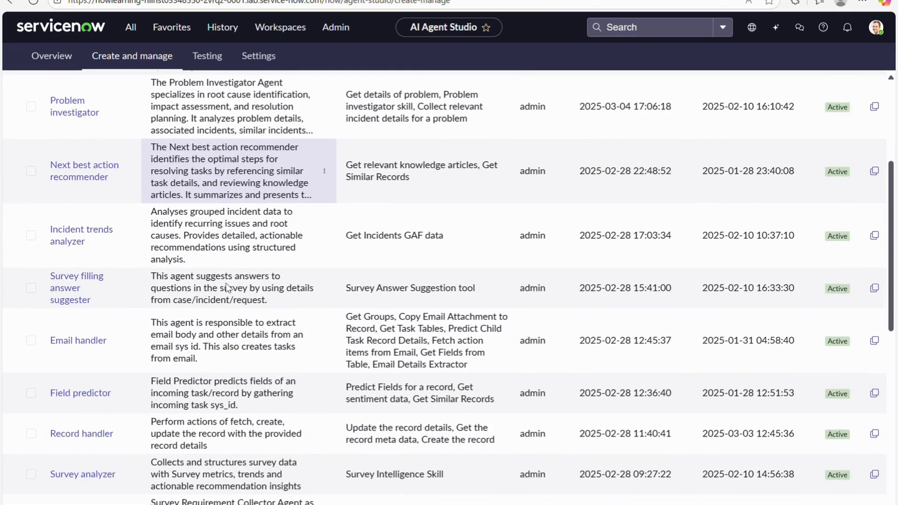
scroll(232, 289, "up", 4)
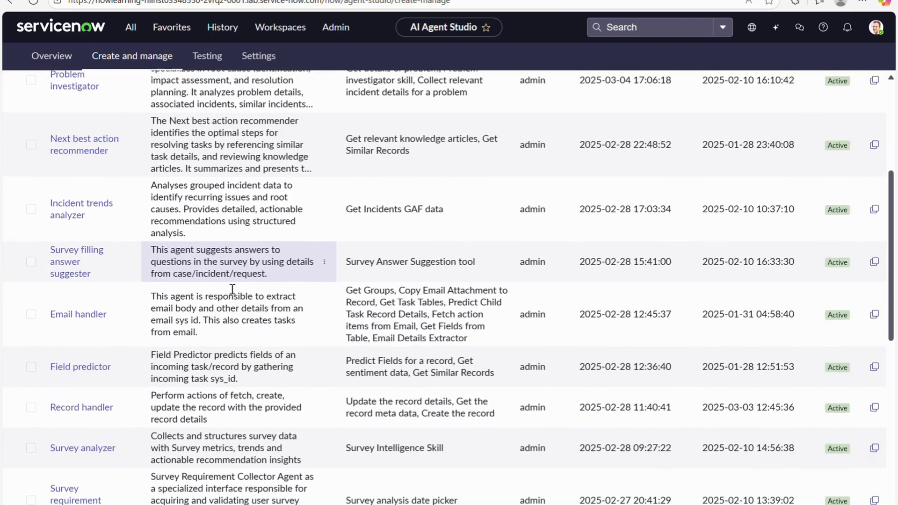
scroll(226, 287, "up", 3)
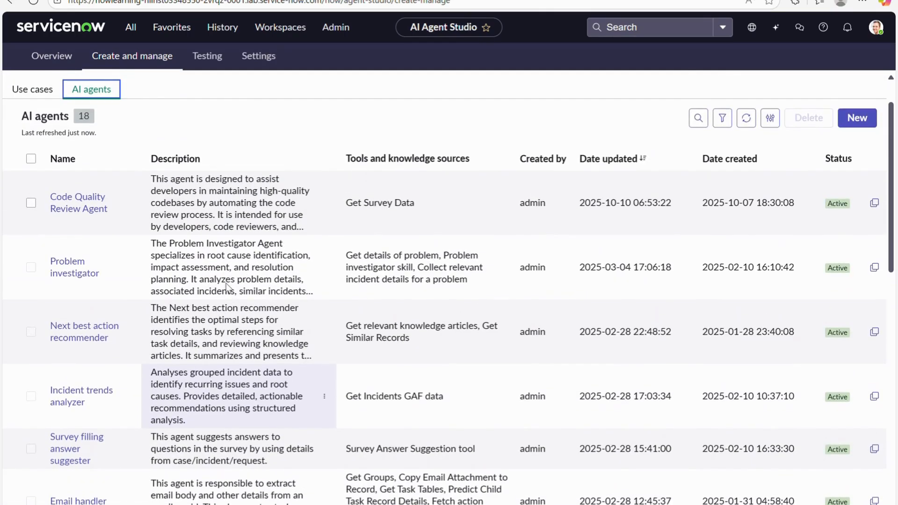
scroll(520, 328, "down", 1)
scroll(520, 327, "up", 1)
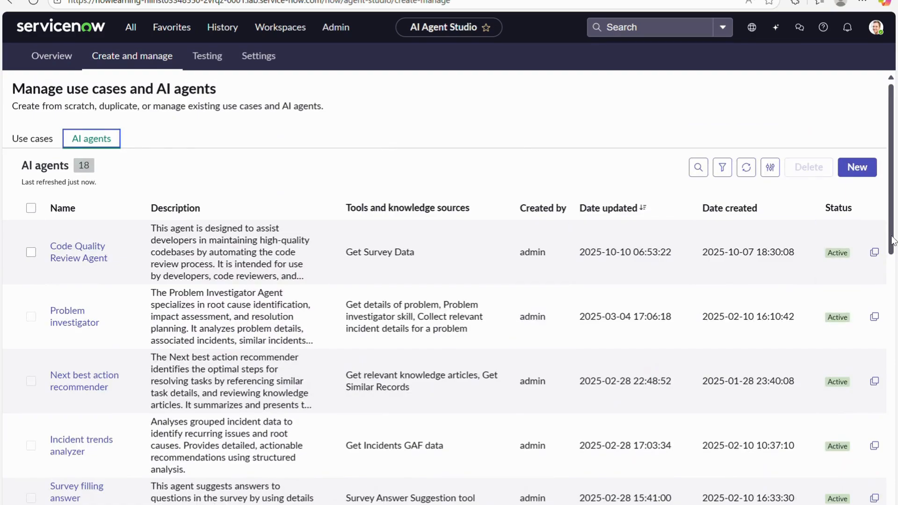
left_click(860, 175)
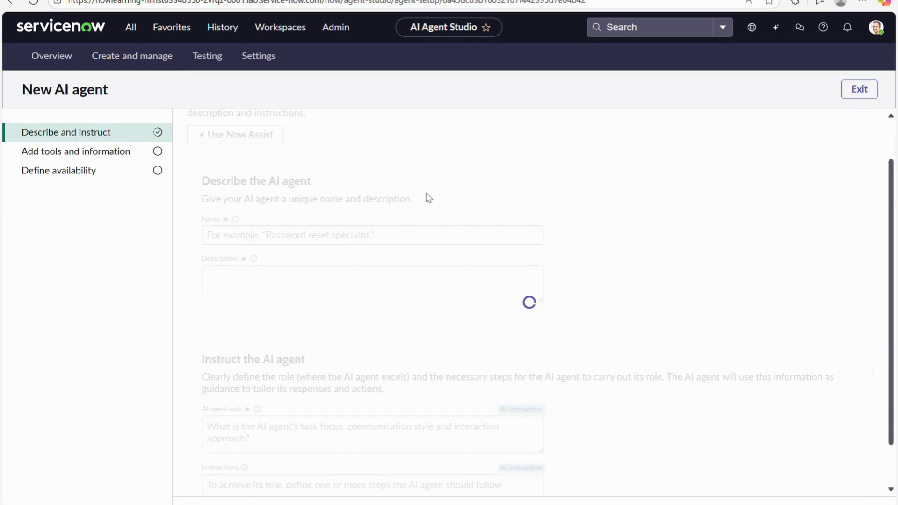
Step: Examine the name, description, role and instructions fields and the Now Assist option of the new agent form
scroll(395, 254, "down", 1)
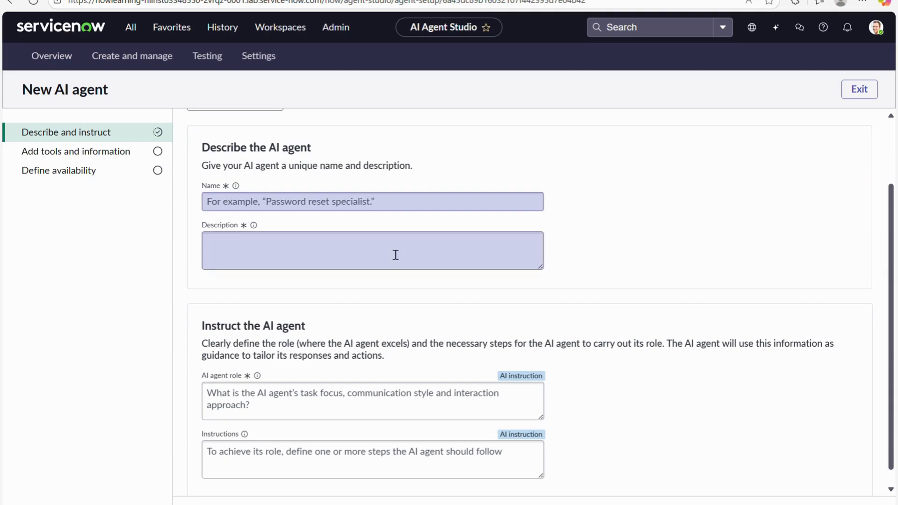
scroll(307, 200, "up", 1)
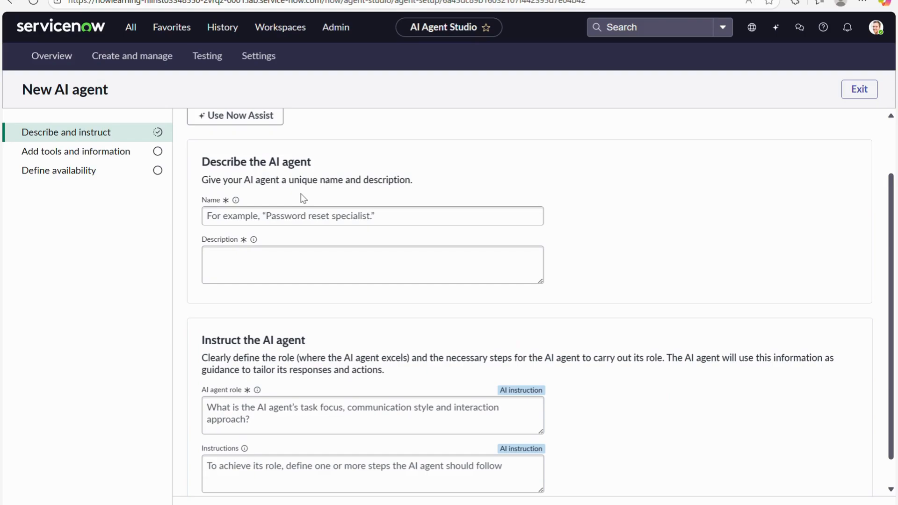
scroll(307, 198, "down", 1)
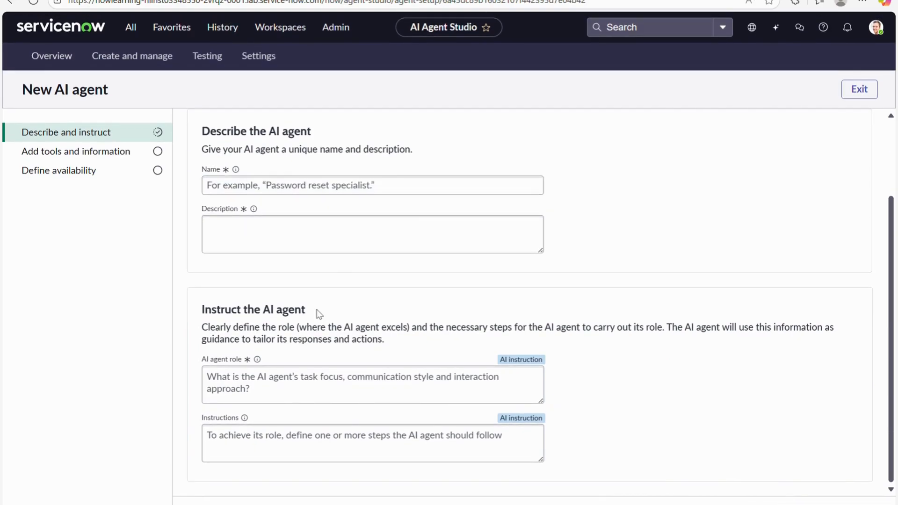
scroll(458, 206, "up", 3)
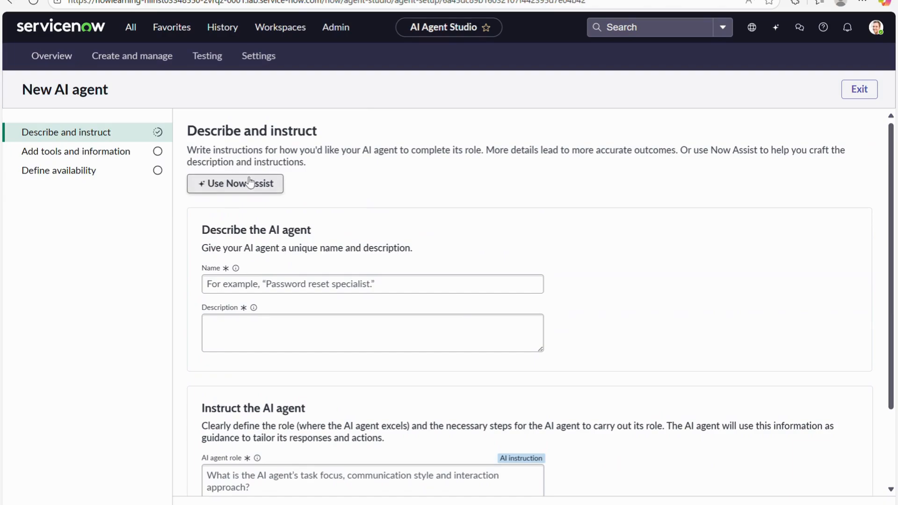
scroll(385, 204, "down", 2)
scroll(369, 243, "down", 1)
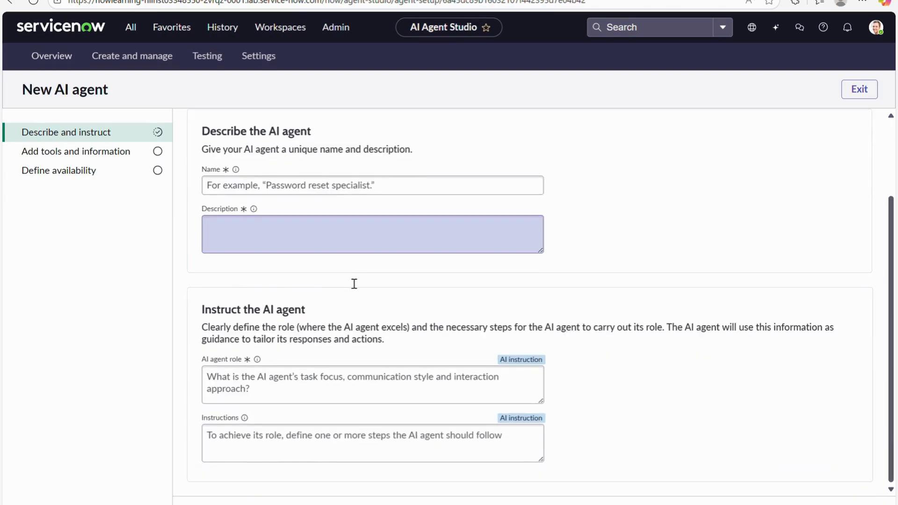
scroll(369, 264, "up", 3)
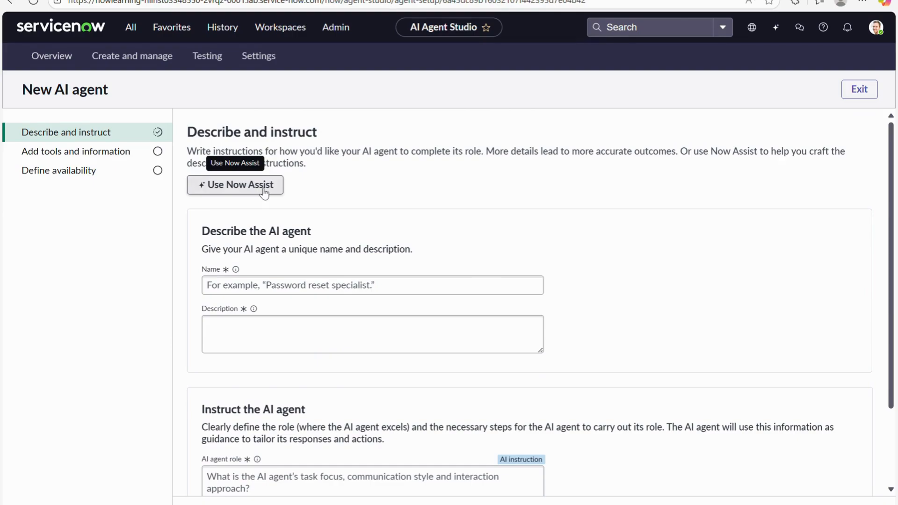
Step: Generate agent details with Now Assist: "Create an AI Agent for ServiceNow Code review, that will also correct errors and give the correct code along with the recommendations."
left_click(264, 192)
left_click(343, 284)
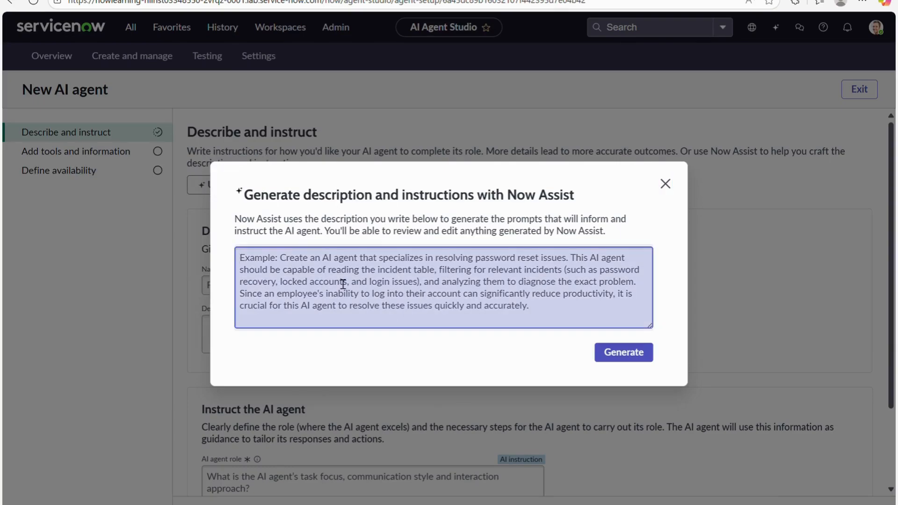
type("Create an AI Agent that i")
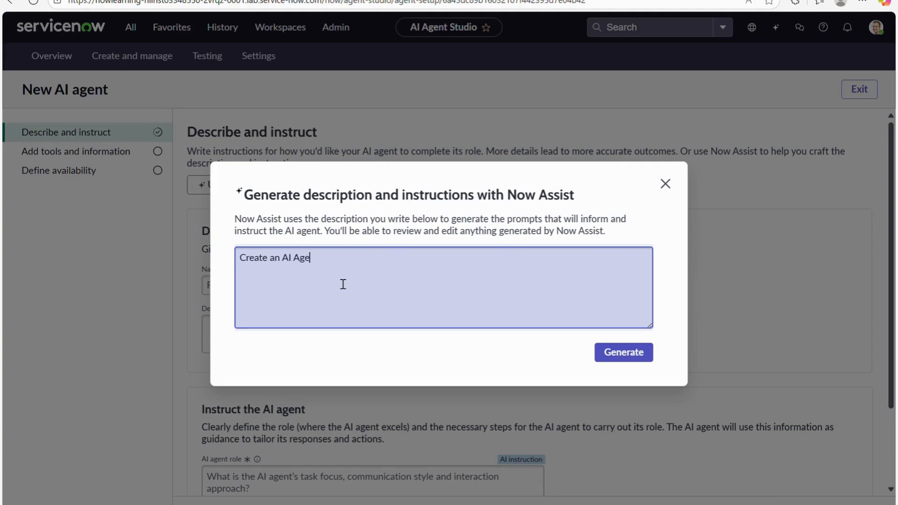
key("BackSpace")
key("BackSpace")
key("BackSpace")
key("BackSpace")
key("BackSpace")
key("BackSpace")
key("BackSpace")
type("for Servce")
key("BackSpace")
key("BackSpace")
type("iceNow Code re")
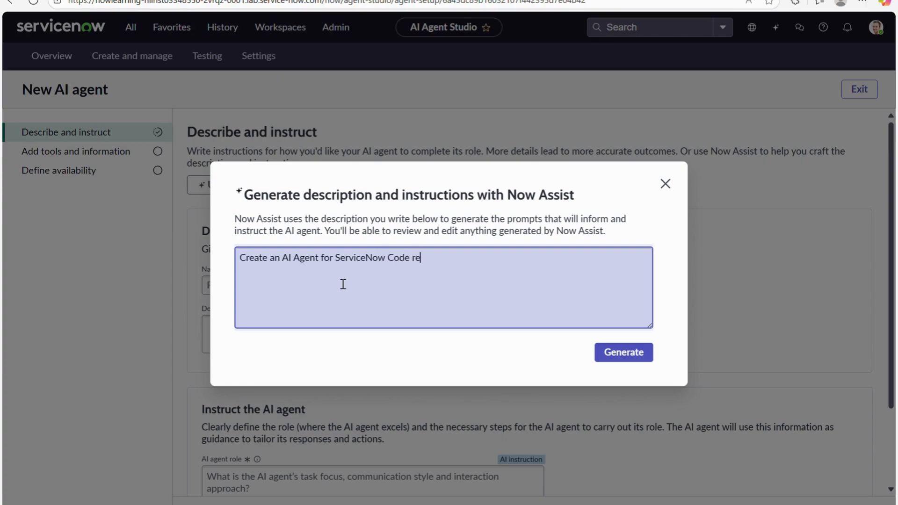
type("view, that will also correct error")
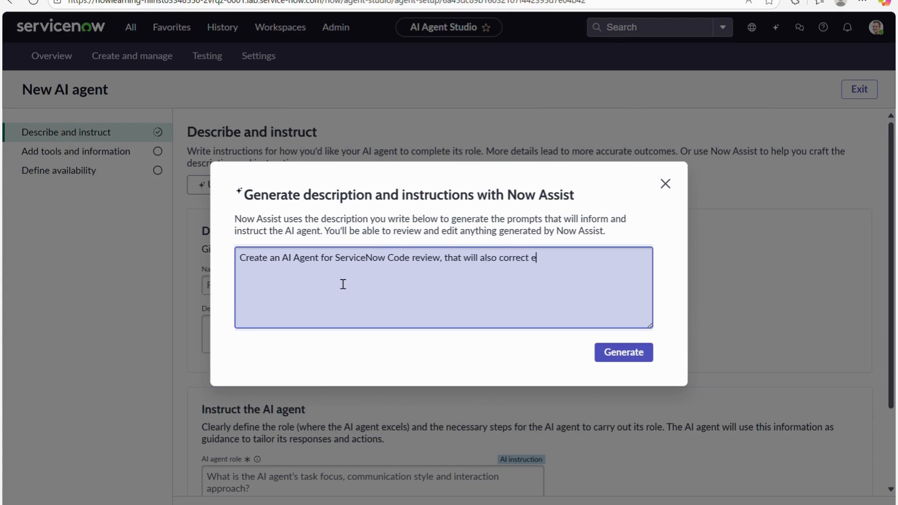
type("s and give the correct code al")
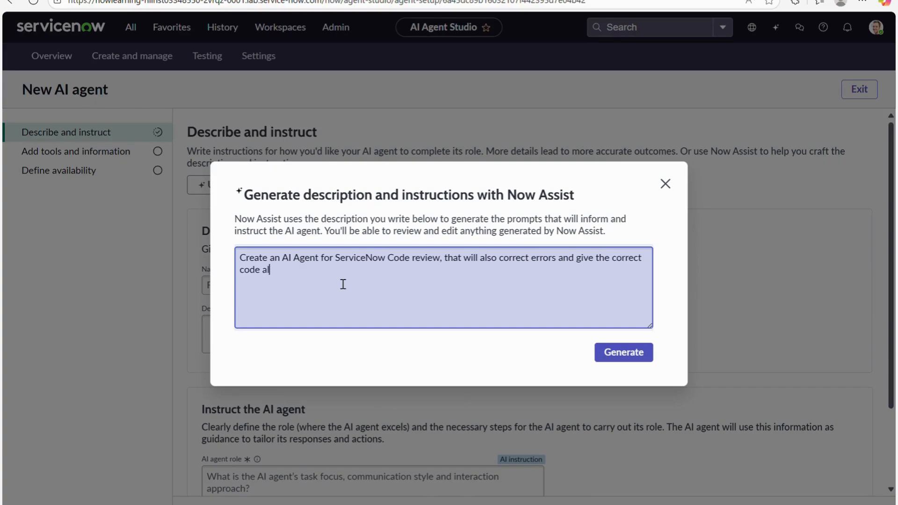
type("ong with the recommendations.")
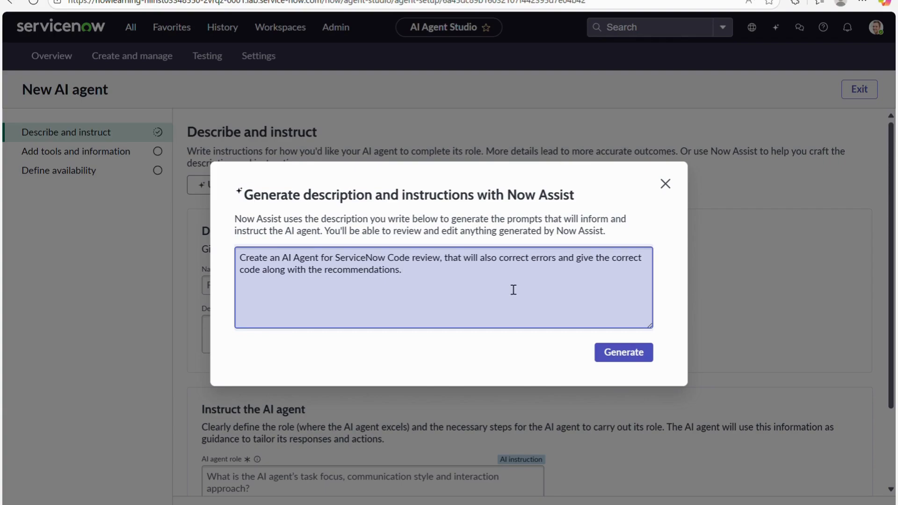
left_click(647, 349)
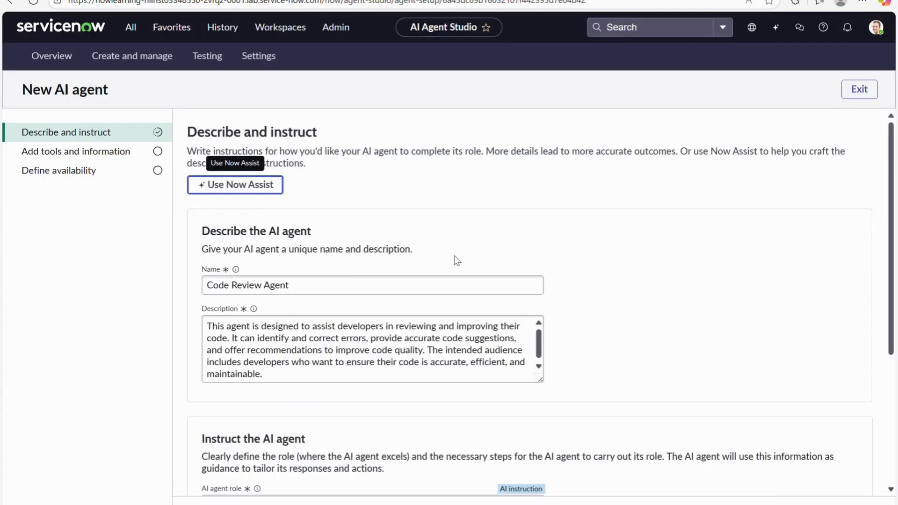
Step: Review the generated agent description, role and instructions, and continue to the stage for adding tools and information
scroll(457, 260, "down", 1)
scroll(561, 307, "down", 2)
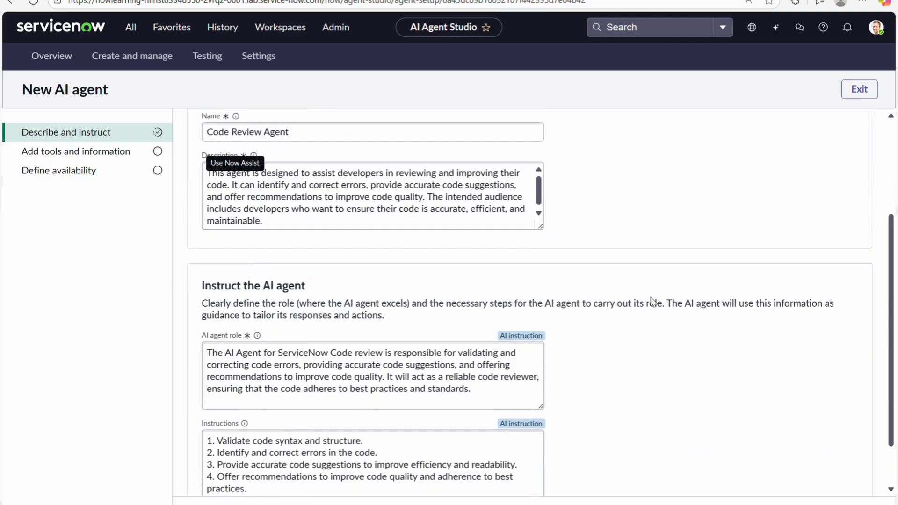
scroll(654, 303, "up", 1)
left_click_drag(207, 242, 284, 296)
scroll(285, 296, "down", 1)
scroll(422, 323, "down", 2)
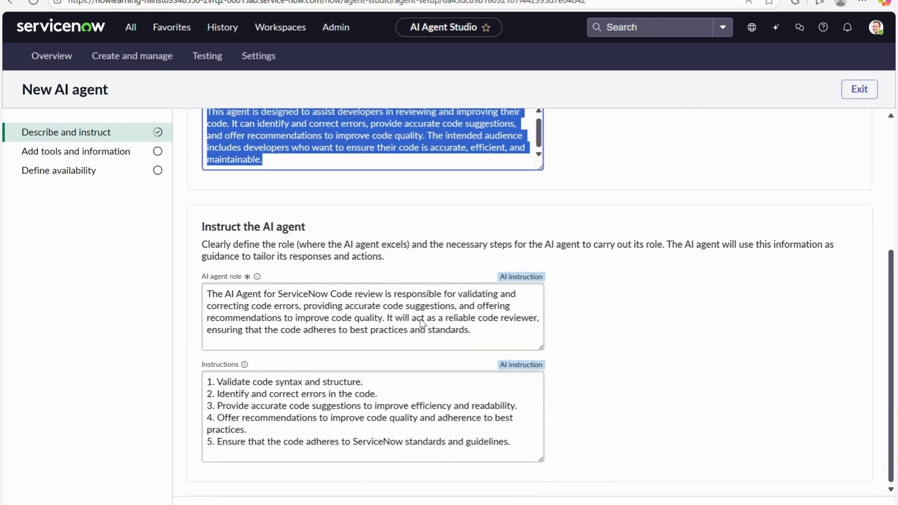
left_click_drag(207, 294, 472, 333)
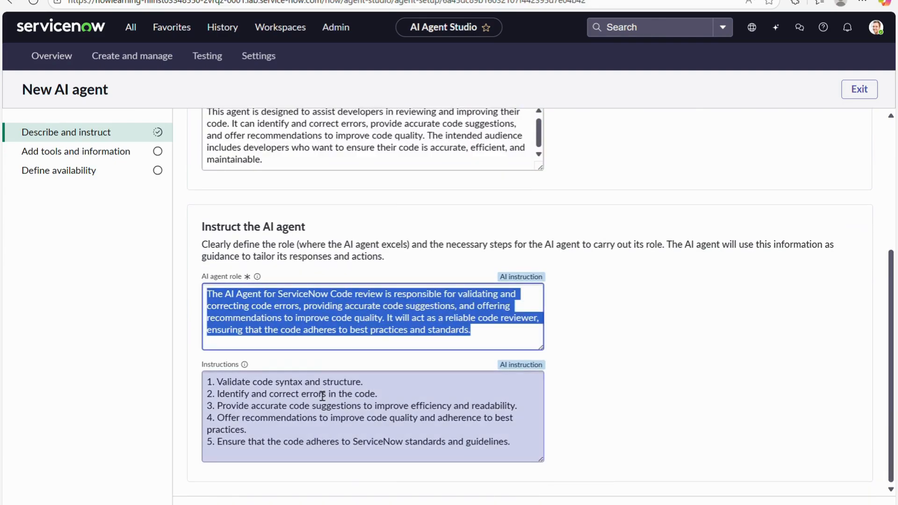
scroll(377, 367, "up", 3)
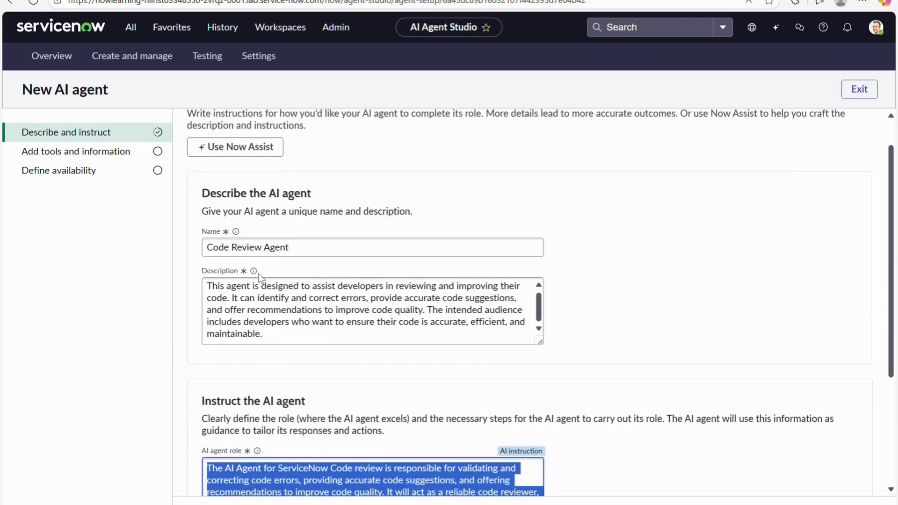
left_click_drag(261, 286, 401, 297)
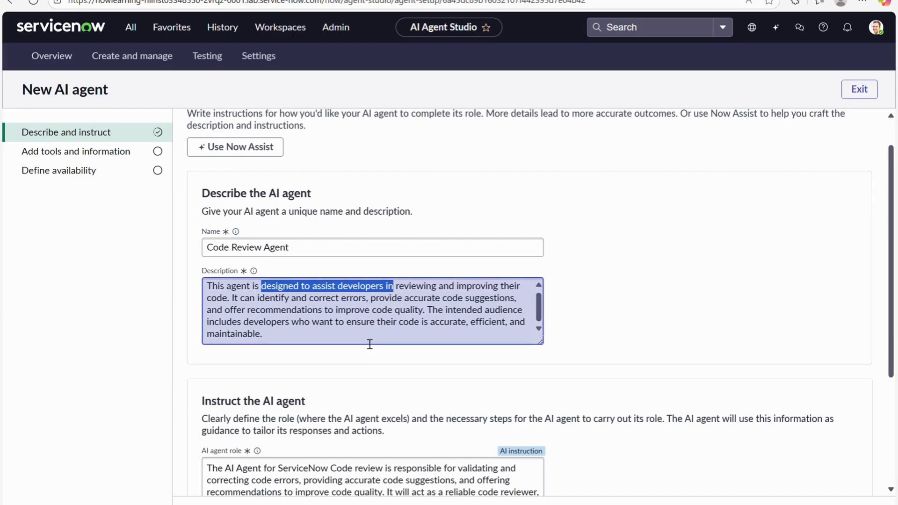
scroll(370, 344, "down", 4)
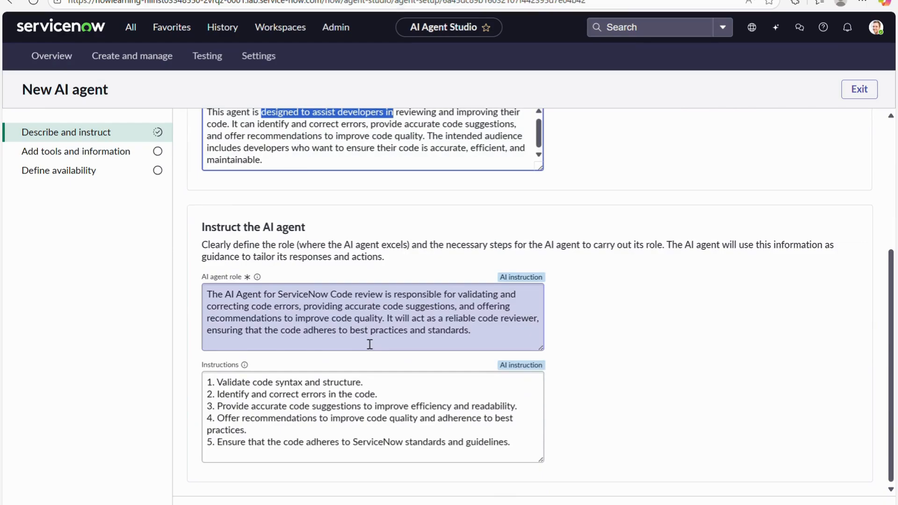
scroll(473, 290, "up", 4)
scroll(473, 290, "down", 3)
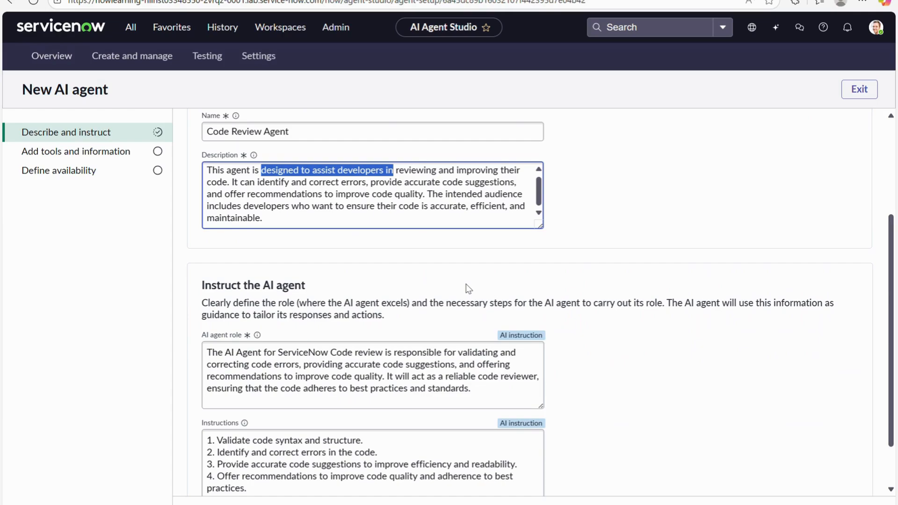
scroll(468, 287, "down", 1)
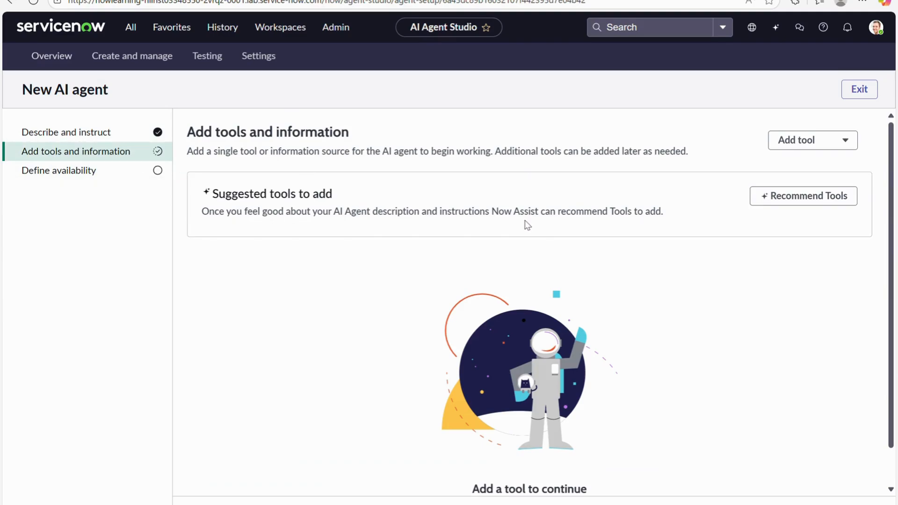
Step: Check the available tool types, have Now Assist recommend tools for the agent, and review the suggested tools' names and descriptions
left_click(826, 142)
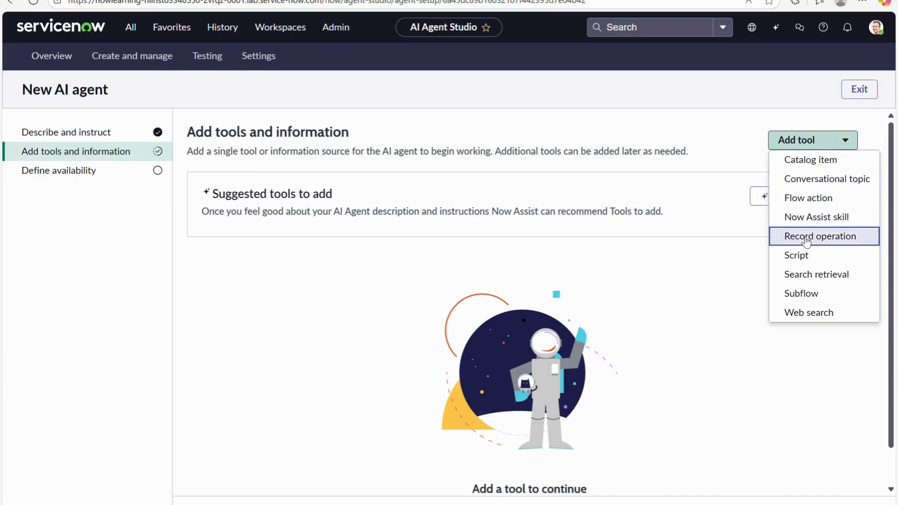
left_click(650, 252)
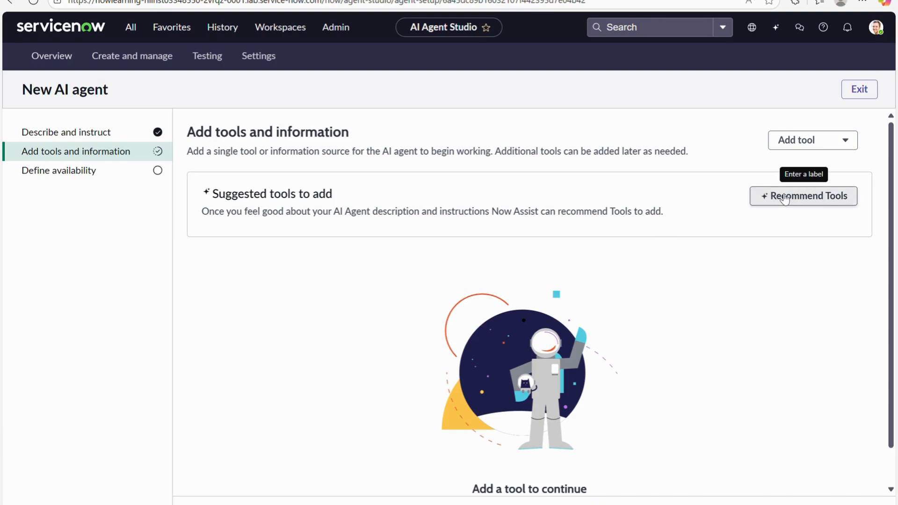
left_click(817, 197)
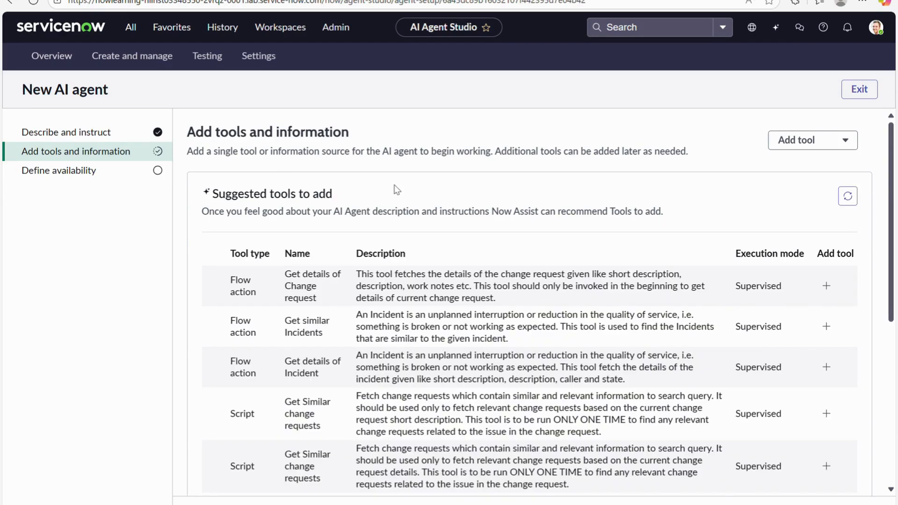
scroll(350, 252, "down", 1)
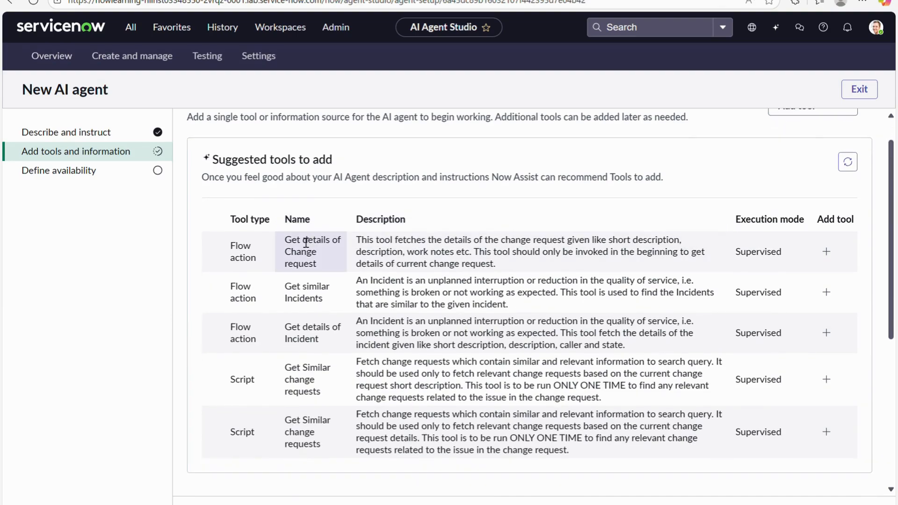
scroll(306, 242, "down", 1)
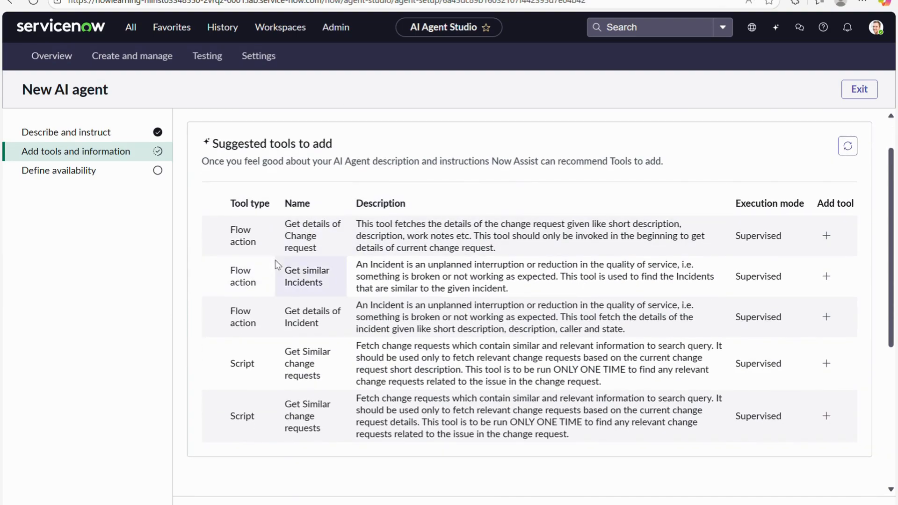
scroll(277, 264, "down", 1)
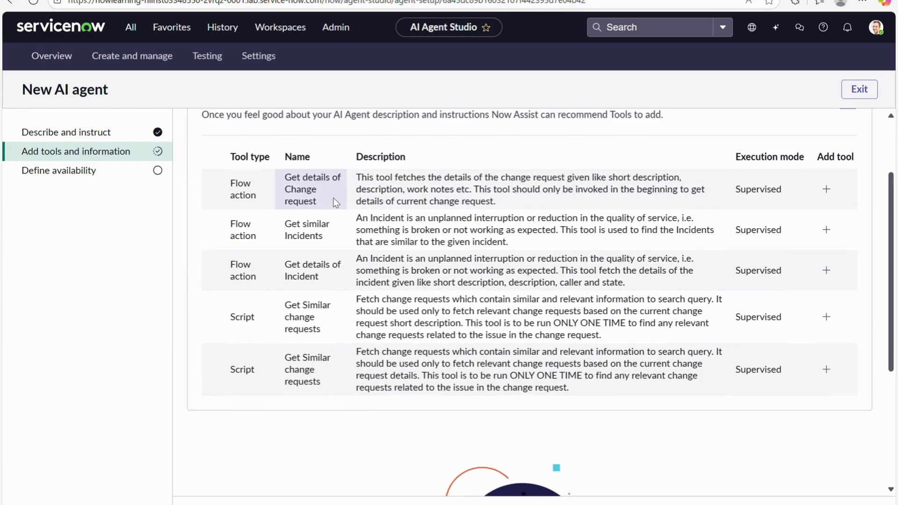
scroll(370, 322, "up", 2)
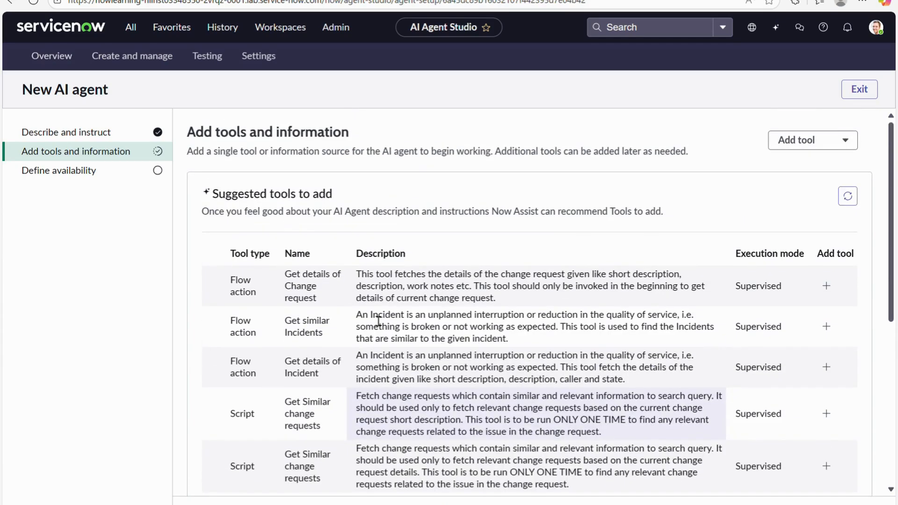
scroll(397, 316, "down", 1)
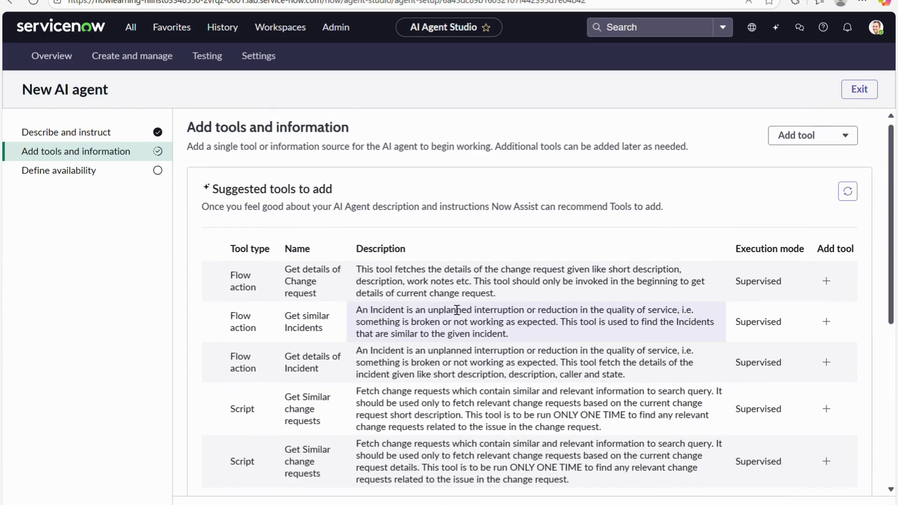
scroll(512, 307, "down", 3)
scroll(871, 467, "up", 2)
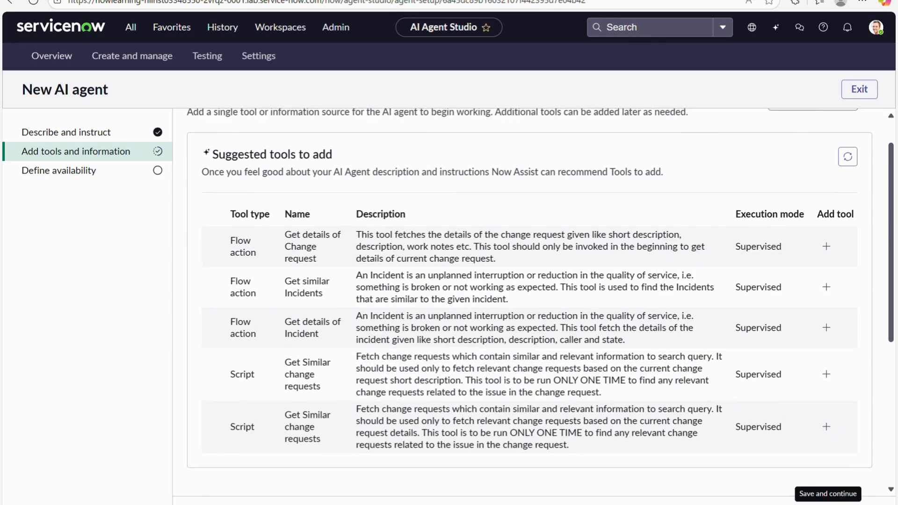
Step: Continue without adding a tool, enable display of the active agent in the Now Assist panel, and save to proceed to testing
left_click(827, 495)
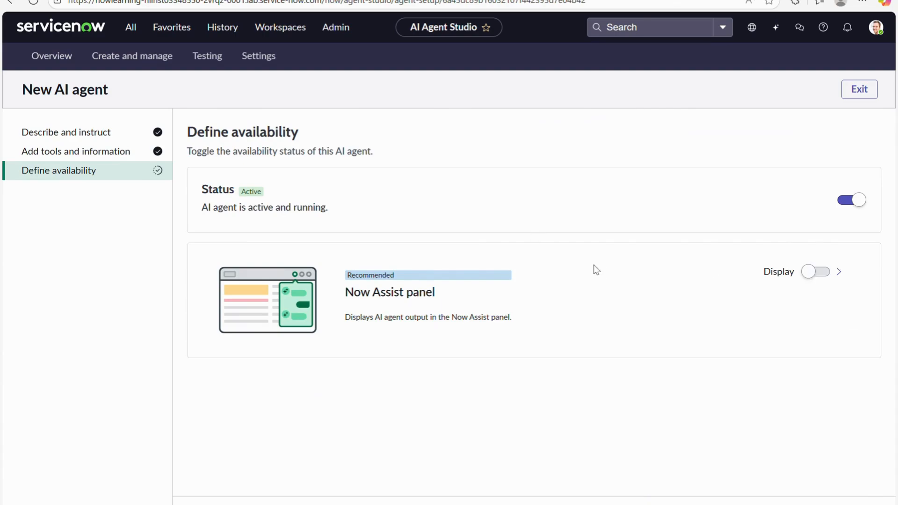
left_click(814, 273)
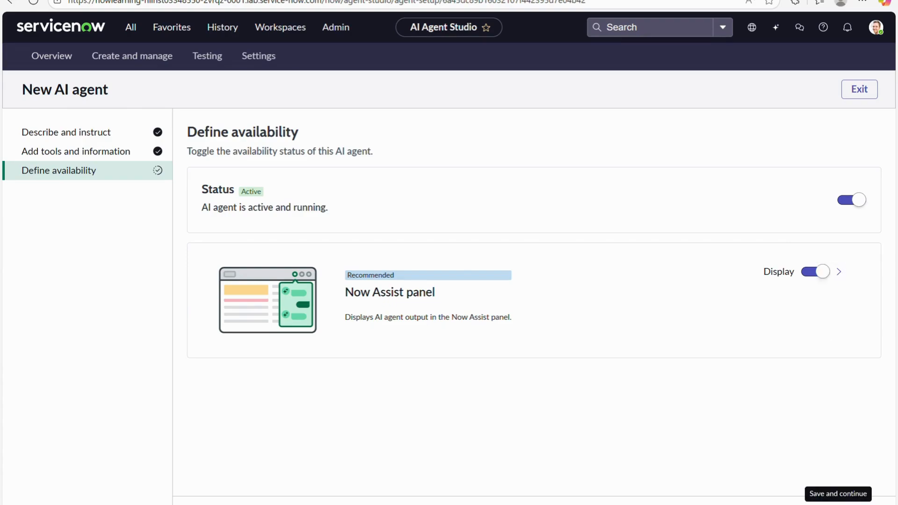
left_click(831, 495)
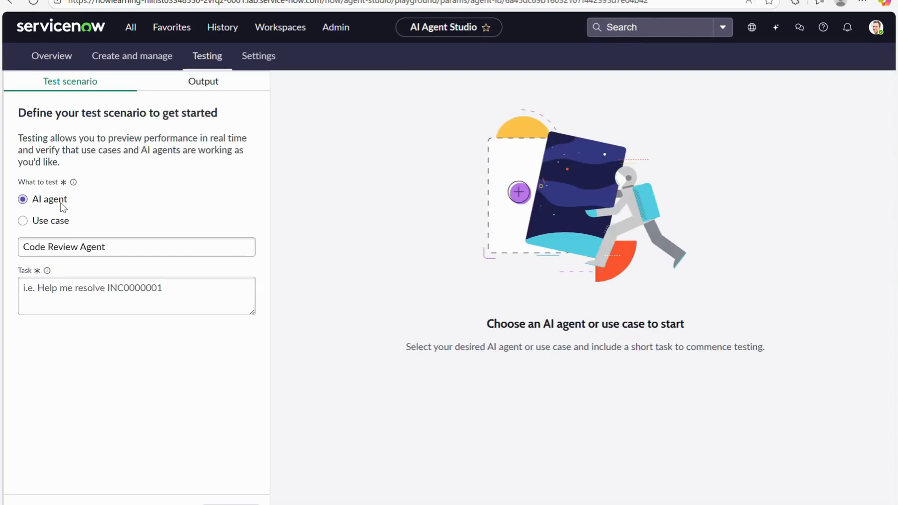
Step: Begin the Code Review Agent's test task with the misspelled code line var gr = new GlidRecord("incident");
left_click_drag(17, 183, 61, 186)
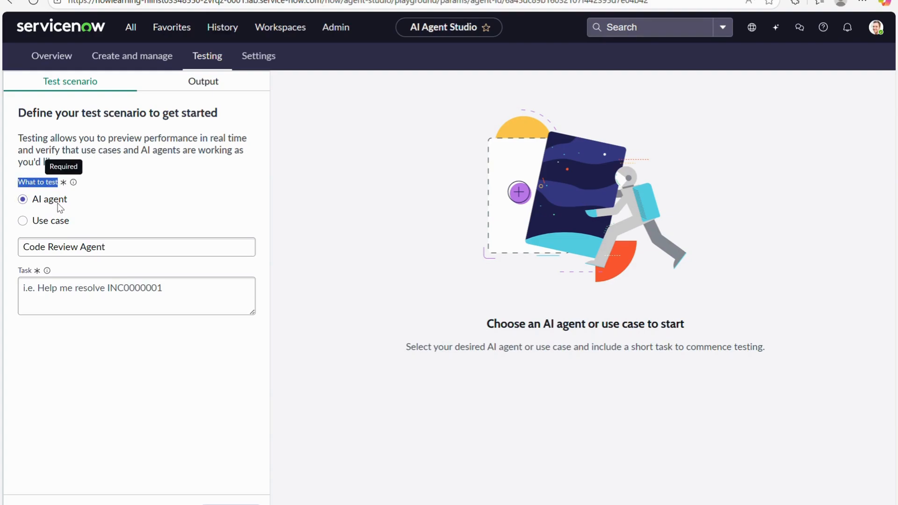
left_click(67, 300)
type("var")
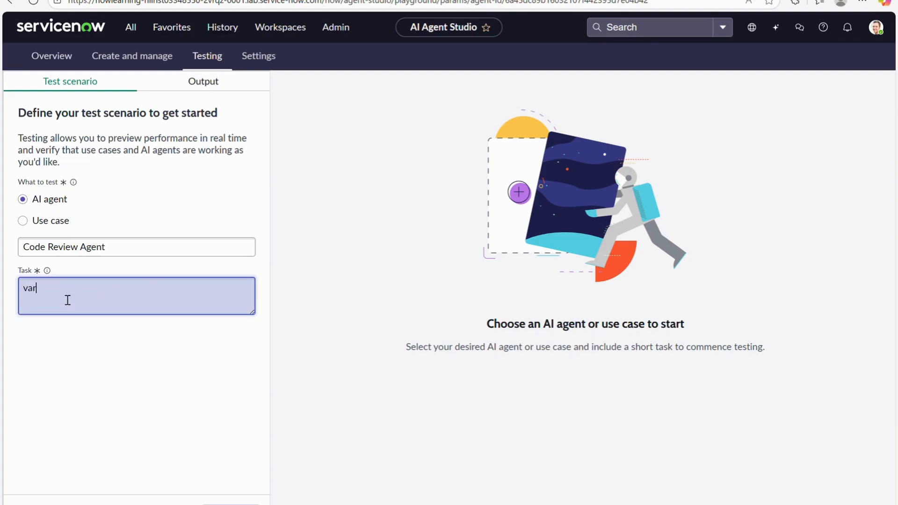
type(" gr = new GlideRecord(\"\")")
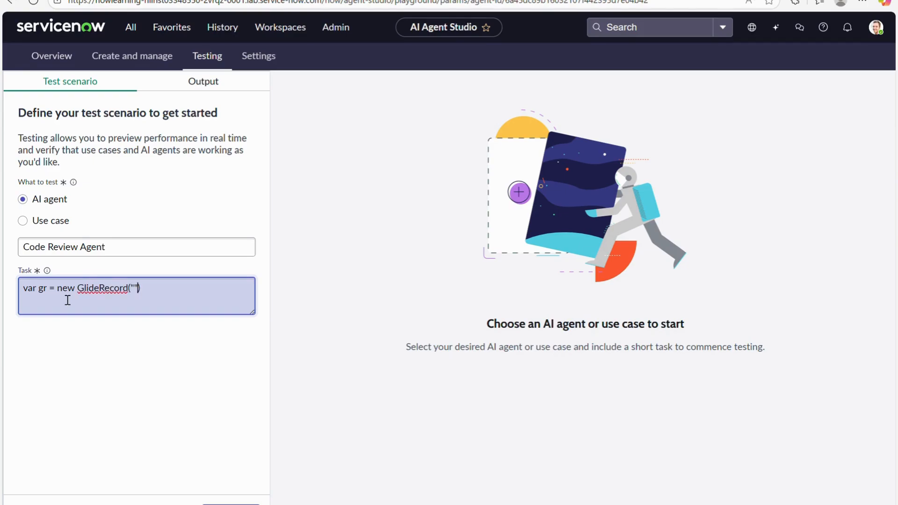
type("incident")
key("Delete")
key("End")
type(";")
key("Return")
Step: Add a second code line to the test task with a wrong variable name: ga.addQuery("sys_id","abz");
type("ga")
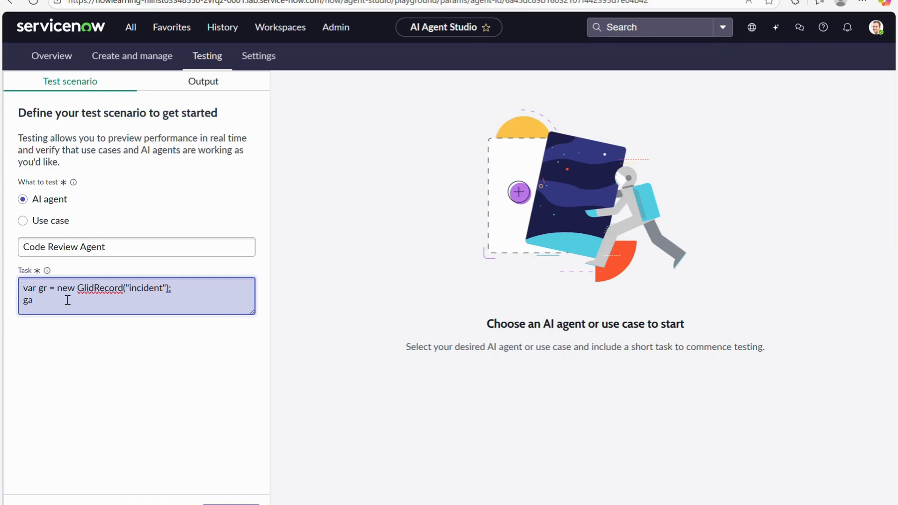
type(".addQuery()")
key("Left")
type("\"\"")
key("Left")
type("sys_id")
key("Right")
type(",\"\"")
key("Left")
type("abz")
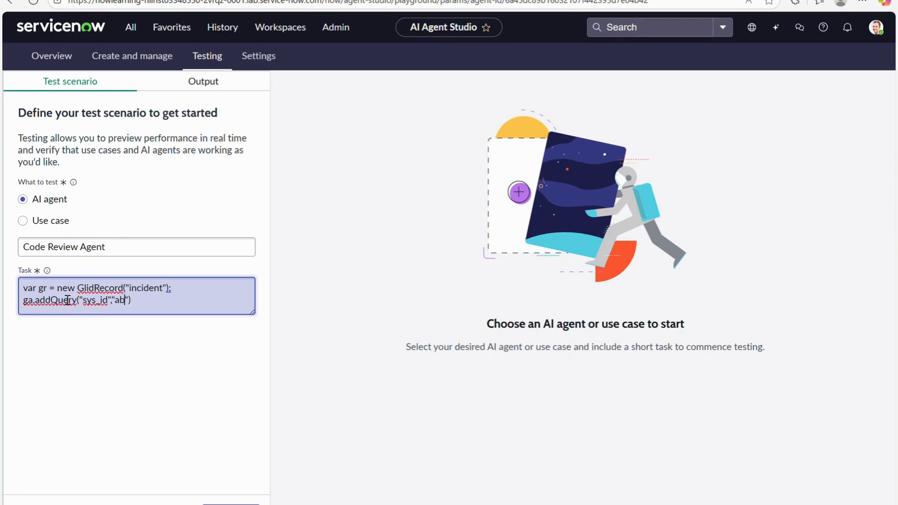
key("Right")
key("Right")
type(";")
key("Return")
Step: Add gr.query(); to the test task, followed by an if(gr.next()){ } block
type("gr.query();")
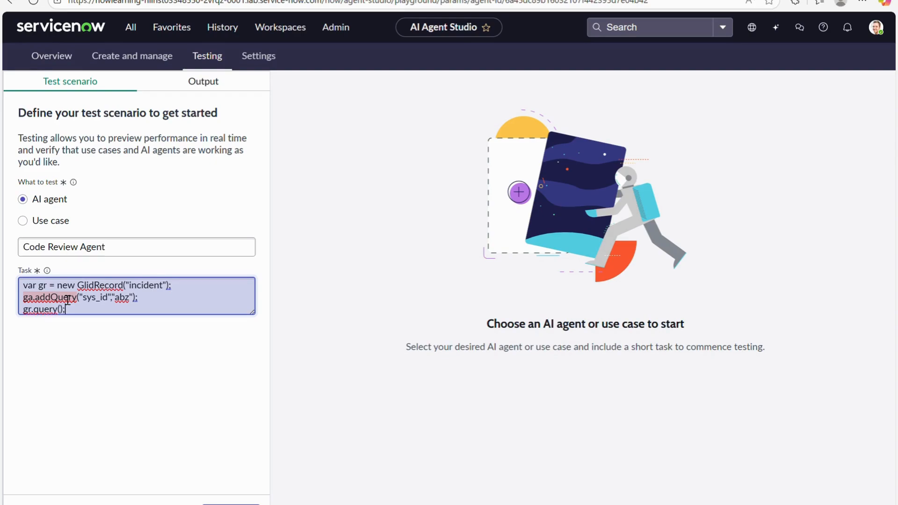
key("Return")
type("if(gr.nex")
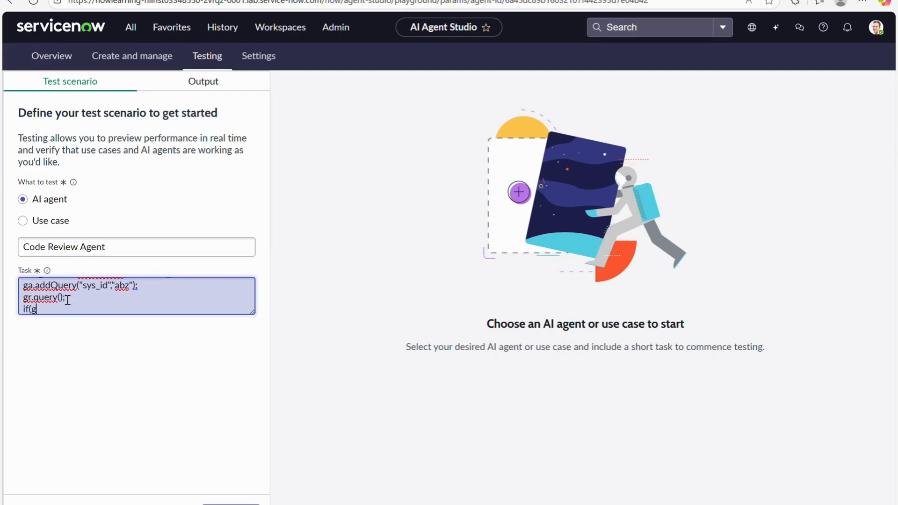
type("){")
key("Return")
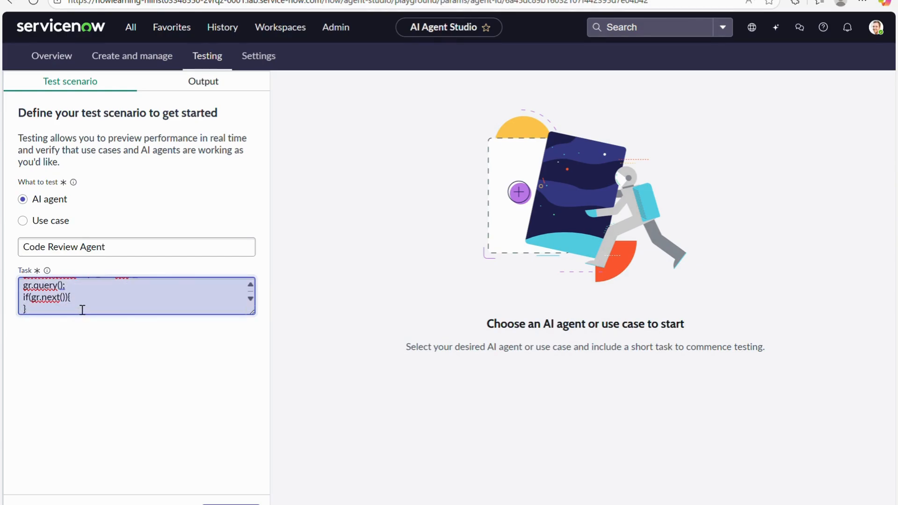
Step: Put gs.print("Testing"); inside the if block of the test task and start the agent test
type("gs/.rin")
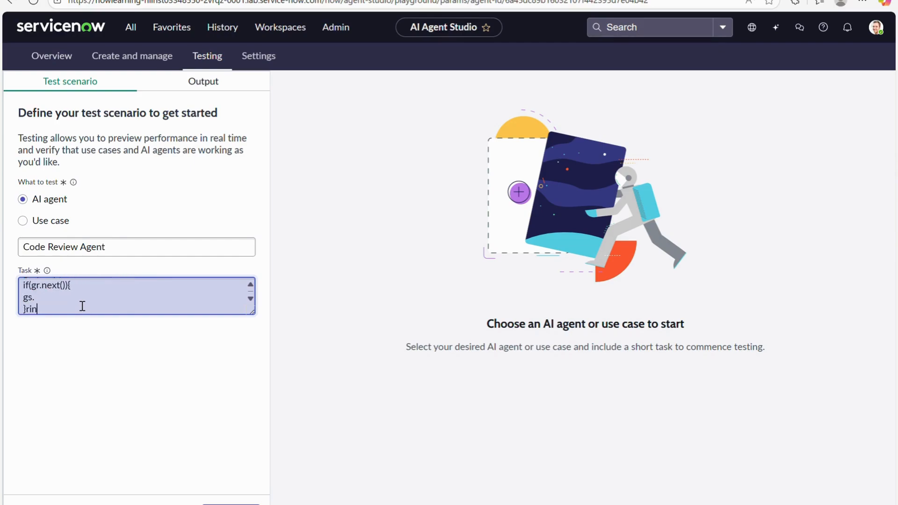
type("t")
key("BackSpace")
key("BackSpace")
key("BackSpace")
key("BackSpace")
type("print()")
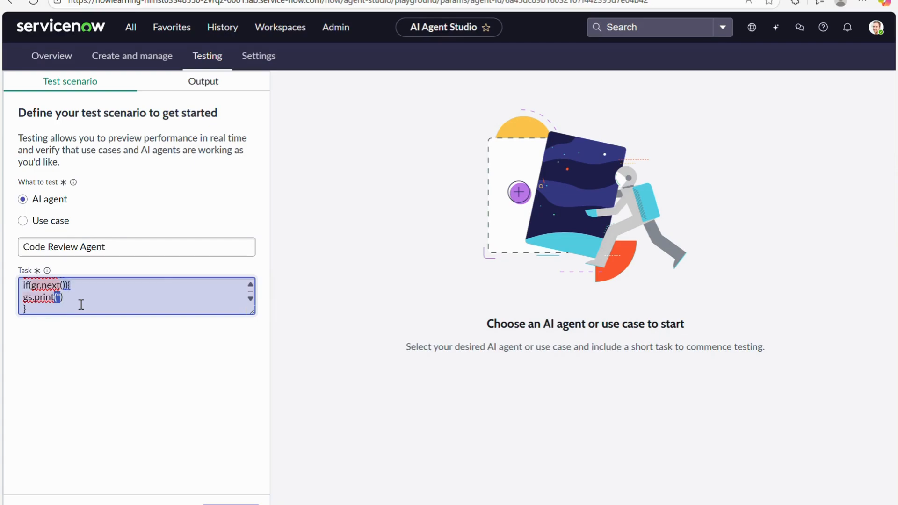
type("\"\"")
key("Left")
type("Testing")
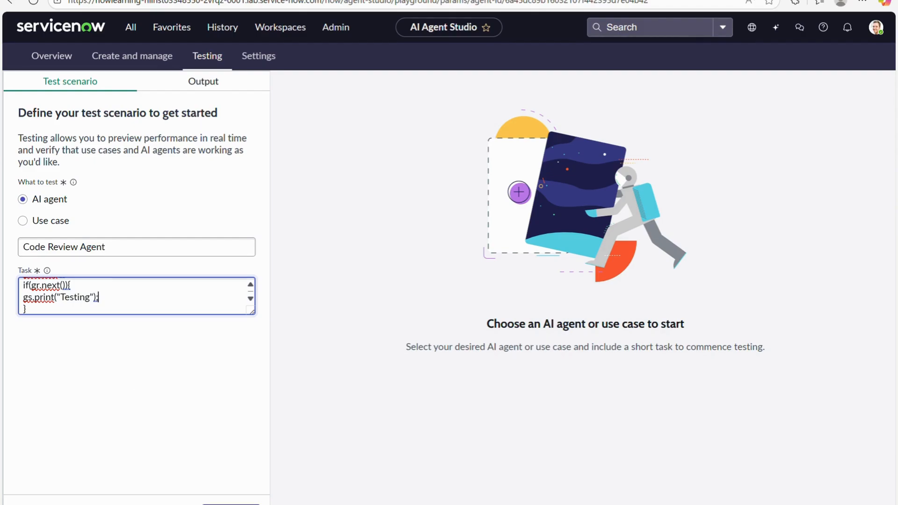
left_click(231, 503)
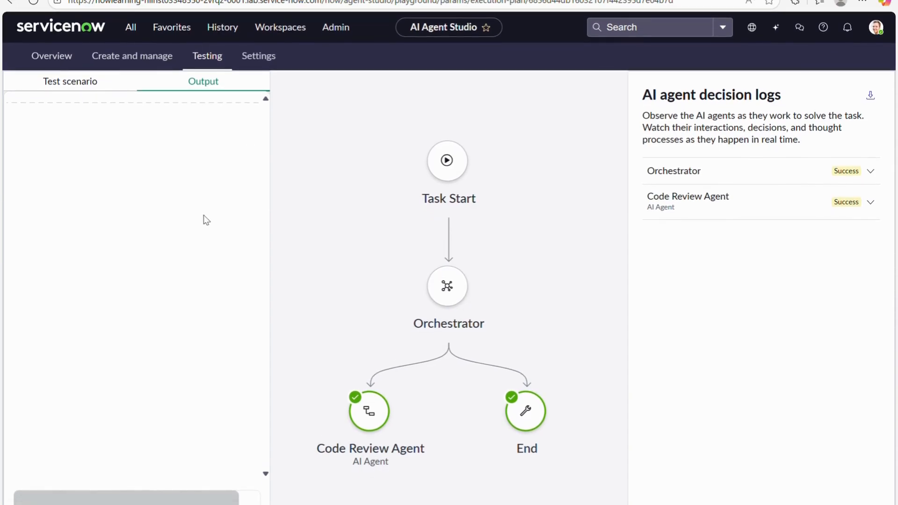
Step: Examine the Code Review Agent's decision log, including the detected errors, the corrected snippet and the efficiency recommendation
left_click(691, 210)
scroll(743, 265, "down", 3)
scroll(745, 260, "down", 3)
scroll(742, 257, "up", 5)
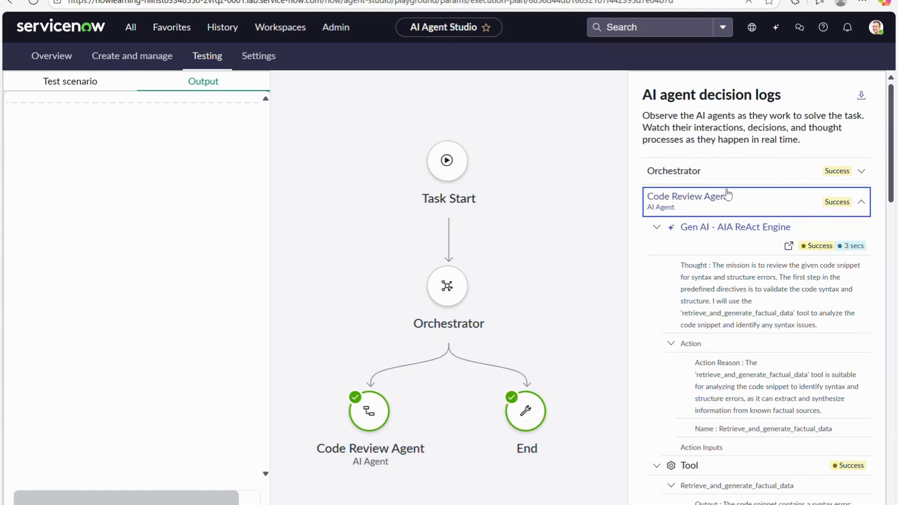
scroll(726, 321, "down", 10)
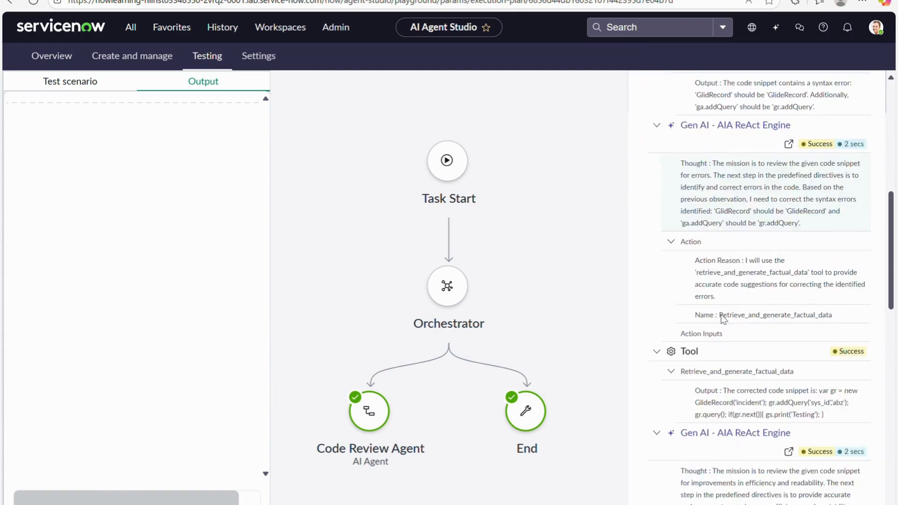
scroll(727, 321, "down", 4)
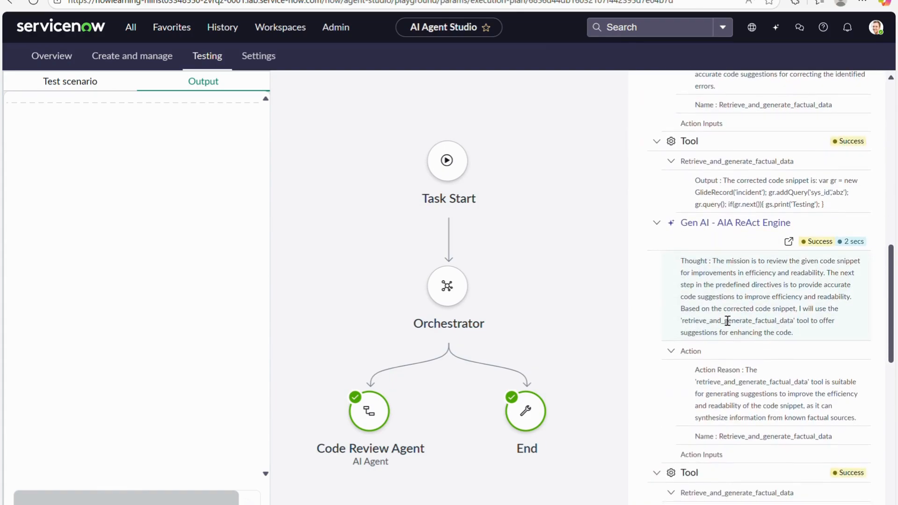
scroll(728, 321, "down", 3)
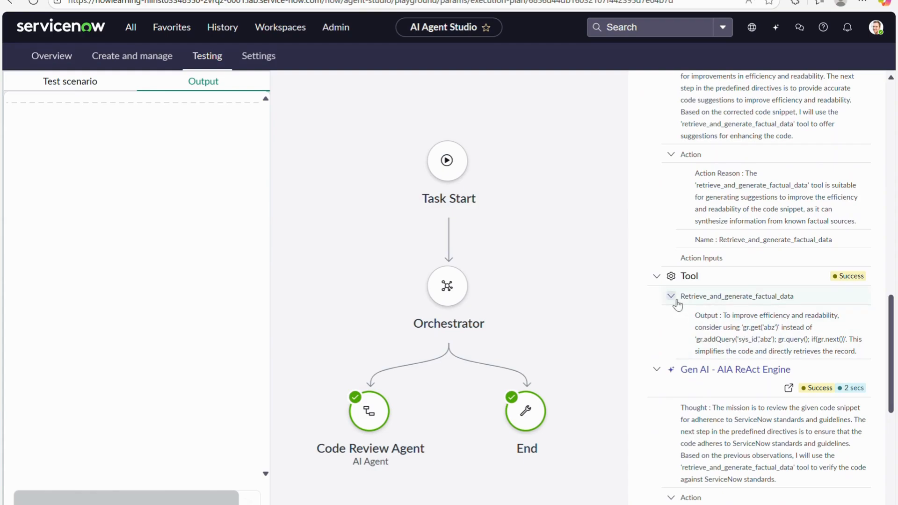
left_click_drag(684, 310, 857, 355)
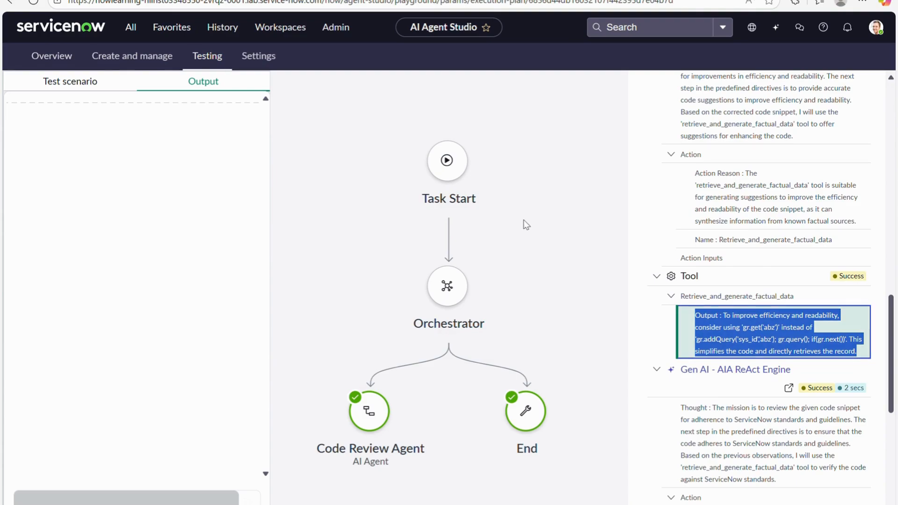
scroll(526, 224, "up", 2)
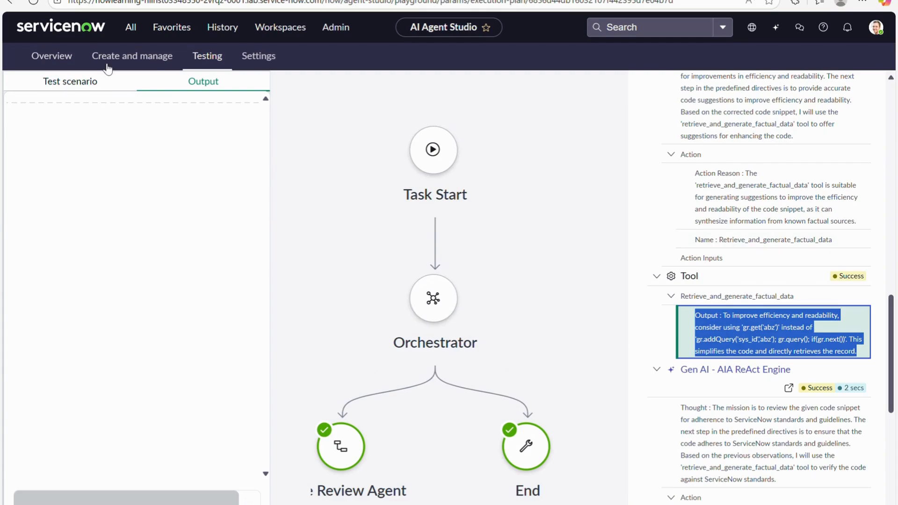
Step: Return to the list of AI agents and open the Code Review Agent for editing
left_click(135, 65)
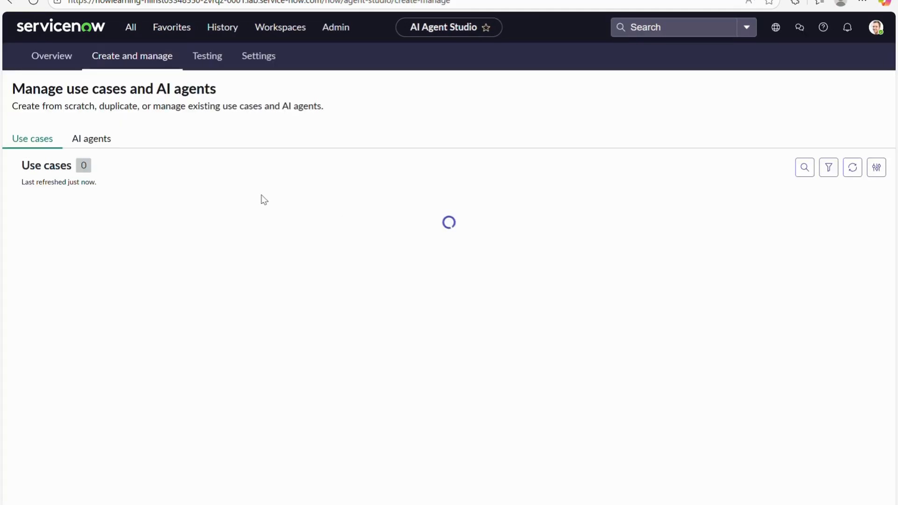
left_click(94, 139)
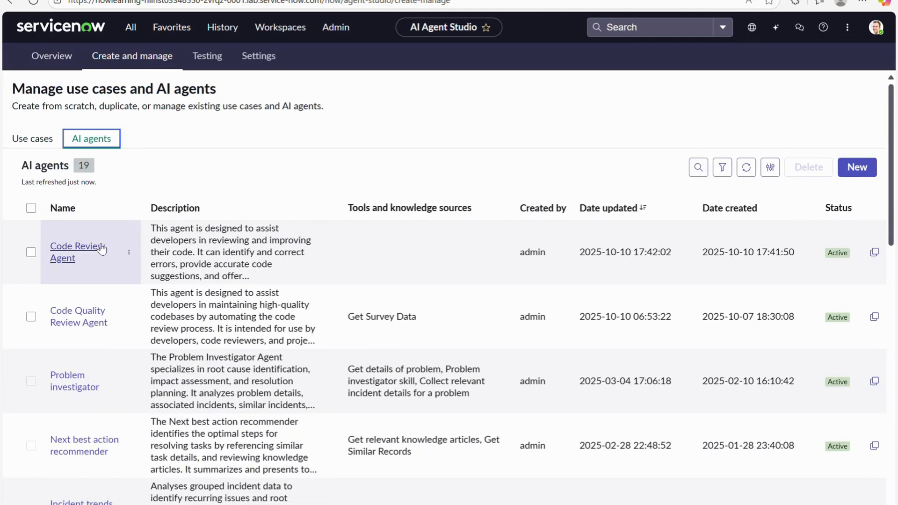
left_click(79, 251)
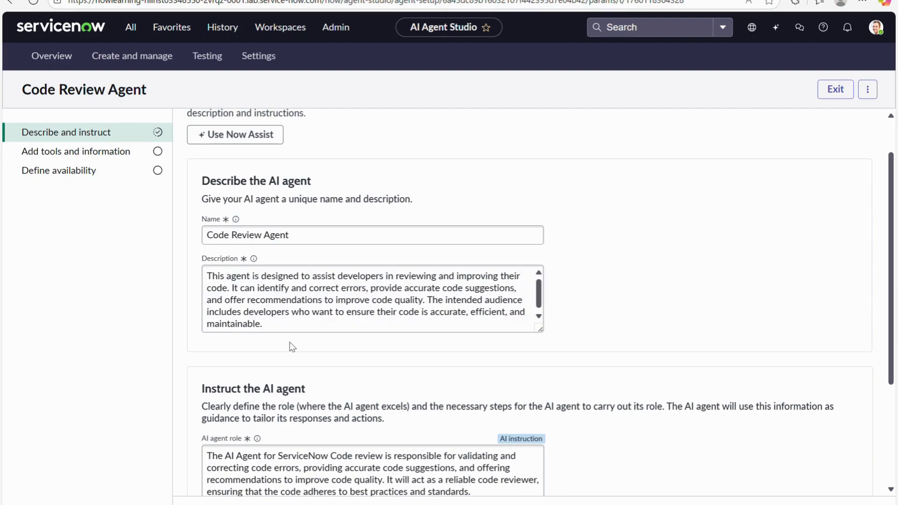
Step: Replace the agent's description with text beginning "This agent is designed to assist developers in maintaining high-quality codebases by automating the code review process."
left_click_drag(309, 328, 153, 263)
key("BackSpace")
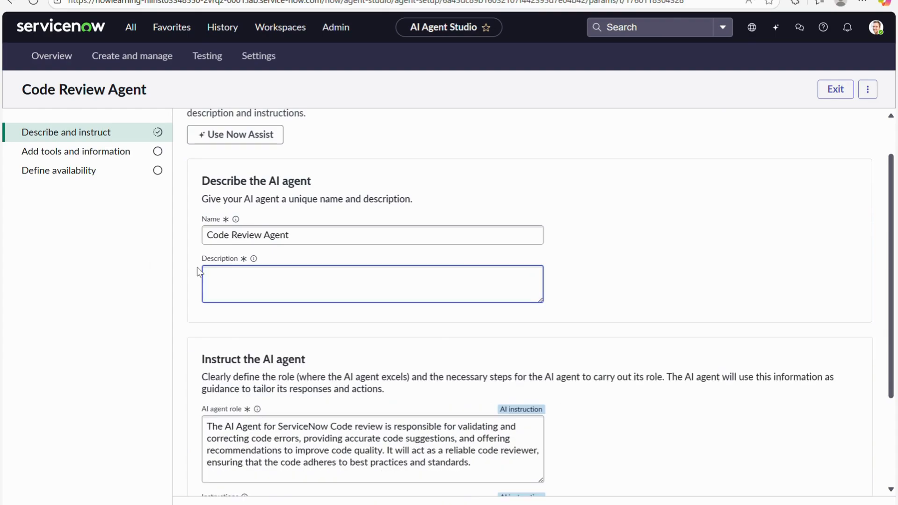
scroll(290, 297, "up", 1)
type("This agent is designed to assist developers in maintaining high-quality codebases by automating the code review process. It is intended for use by developers, code reviewers, and project managers who want to ensure their code meets quality standards and is free from potential issues.")
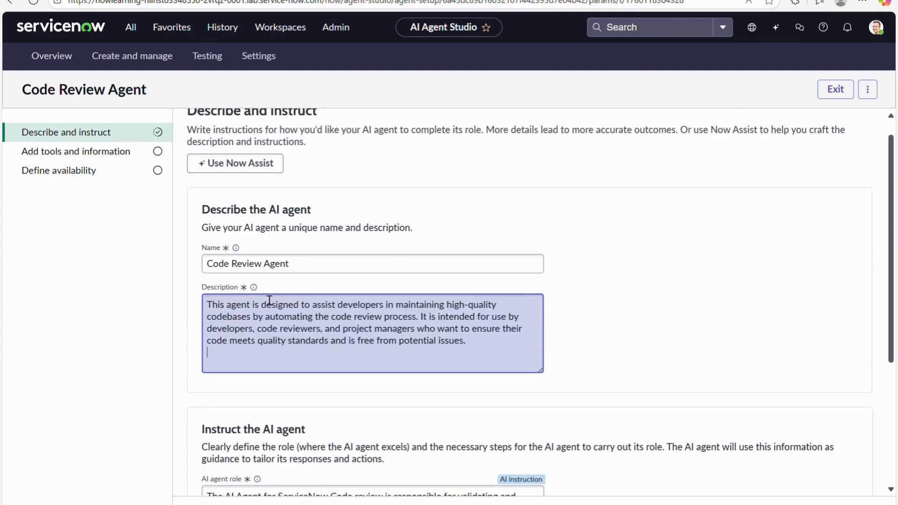
Step: Replace the AI agent role with text beginning "The AI Agent is responsible for conducting automated code quality reviews, identifying potential issues, and suggesting improvements"
scroll(271, 301, "down", 3)
left_click(628, 475)
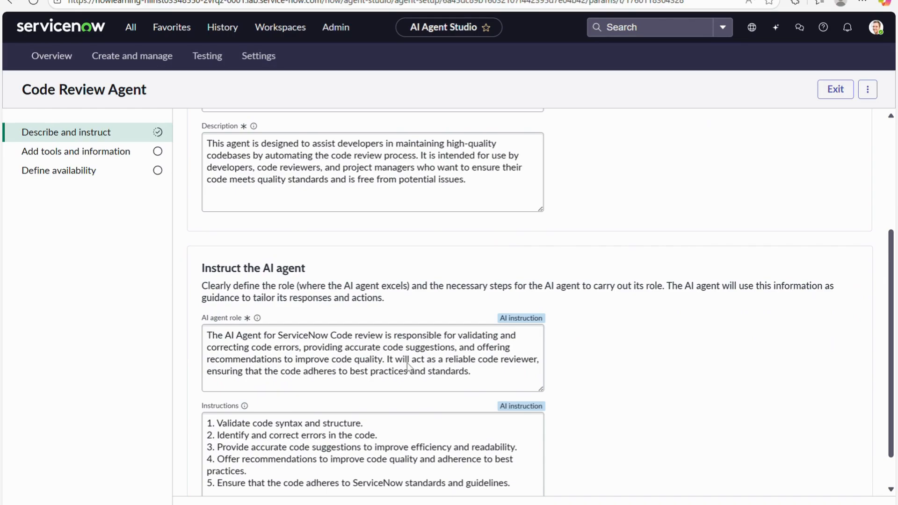
left_click_drag(472, 372, 144, 320)
key("BackSpace")
type("The AI Agent is responsible for conducting automated code quality reviews, identifying potential issues, and suggesting improvements in the codebase. It will analyze the code structure, adherence to coding standards, and potential bugs or vulnerabilities, providing actionable insights to developers for remediation.")
scroll(451, 331, "down", 1)
left_click(833, 504)
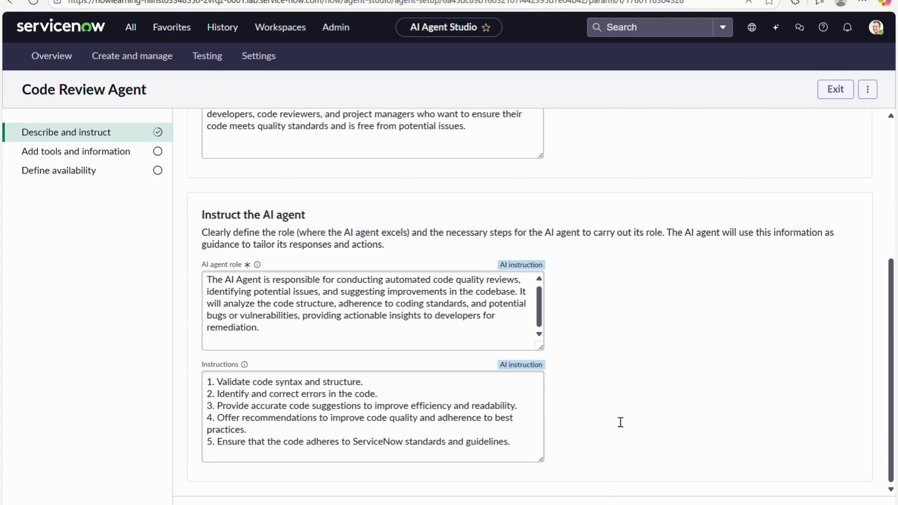
left_click(581, 328)
Step: Replace the instructions with six numbered items beginning "1. Analyze code structure and identify potential issues." and save to continue to the tools
left_click(325, 463)
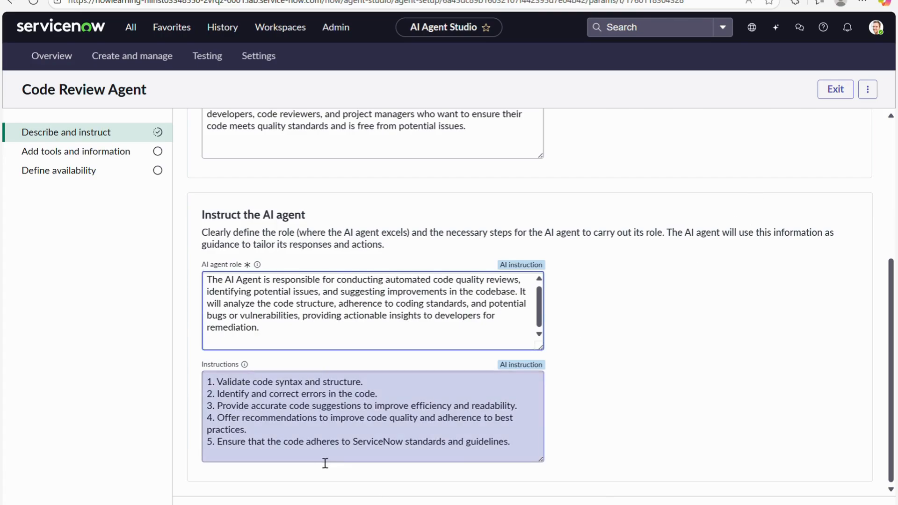
key("ctrl+a")
key("BackSpace")
type("1. Analyze code structure and identify potential issues. 2. Check for adherence to coding standards and best practices. 3. Identify potential bugs and vulnerabilities in the code. 4. Provide actionable insights and suggestions for improvement. 5. Communicate findings and recommendations to developers and project managers. 6. Explain it clearly line by line and give your recommendations and code with using html tags.")
scroll(741, 429, "down", 2)
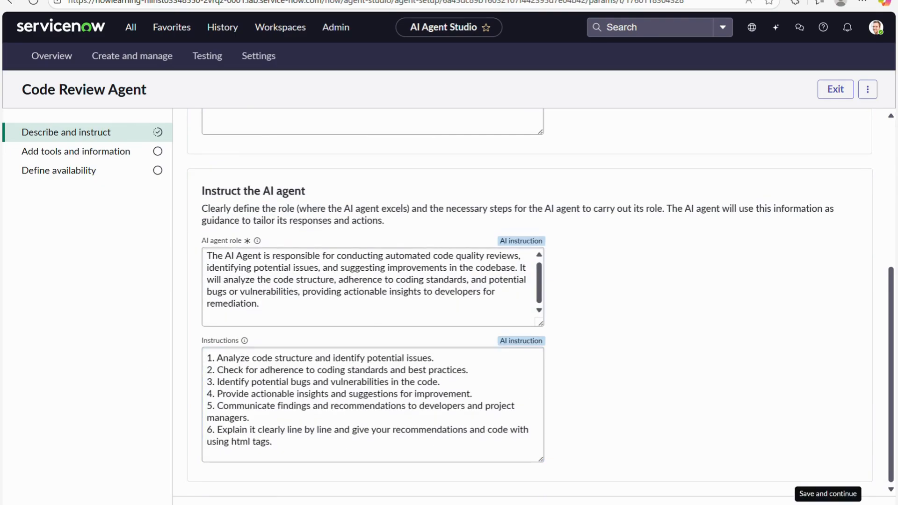
left_click(828, 494)
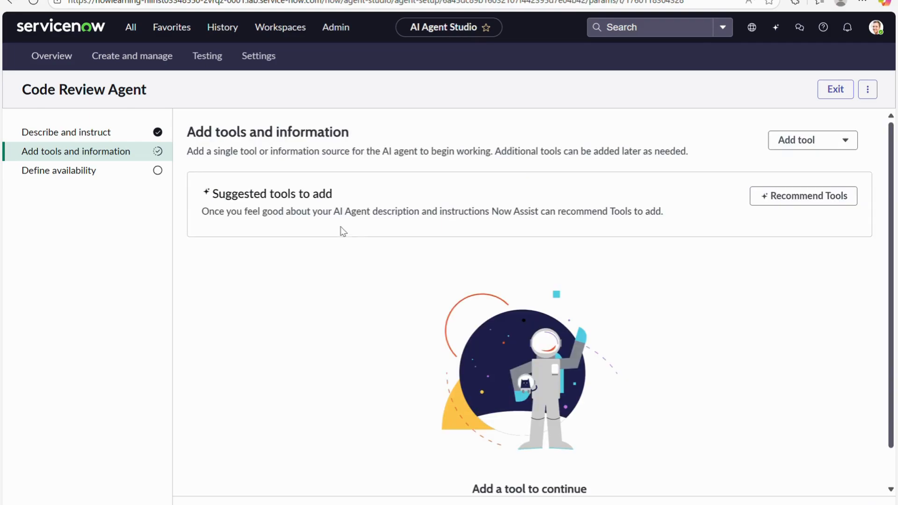
Step: Have Now Assist recommend tools for the agent and add the suggested Get sentiment data subflow
left_click(791, 196)
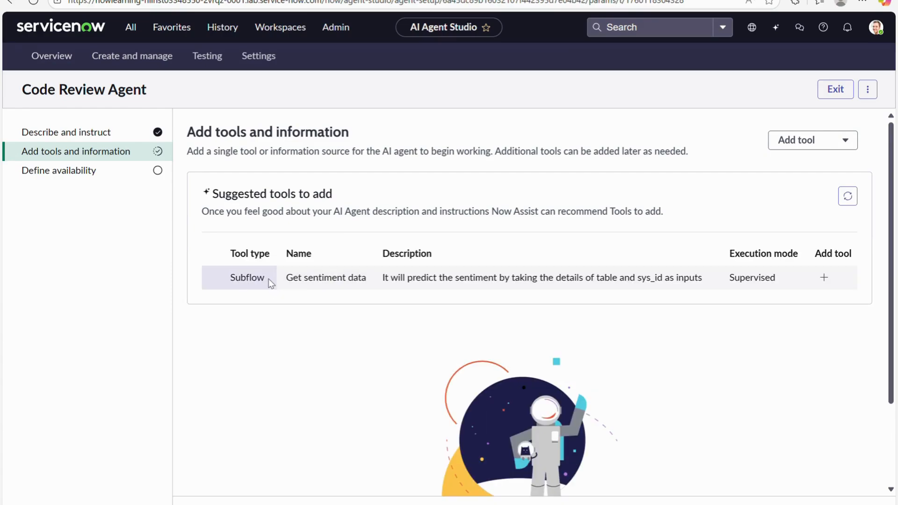
left_click(257, 283)
left_click(823, 279)
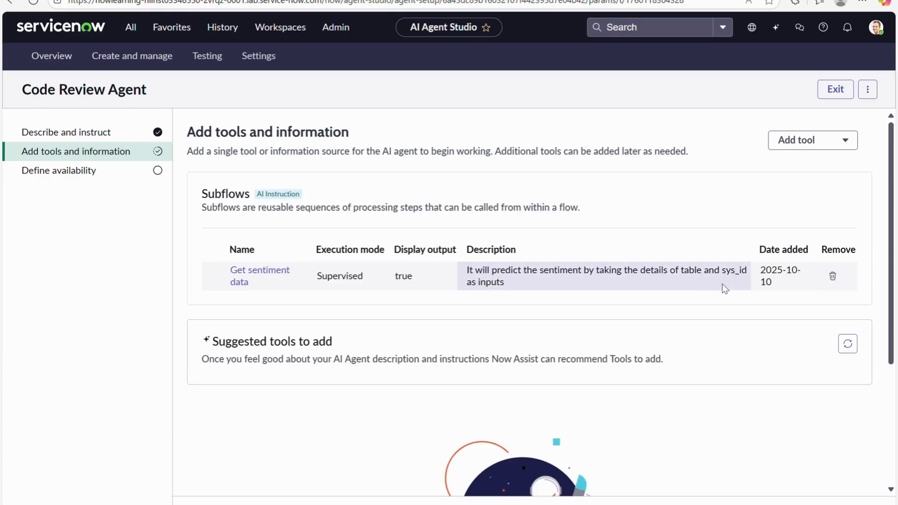
Step: Open the Get sentiment data subflow, review its description, execution mode and output options, and close the dialog
left_click(258, 277)
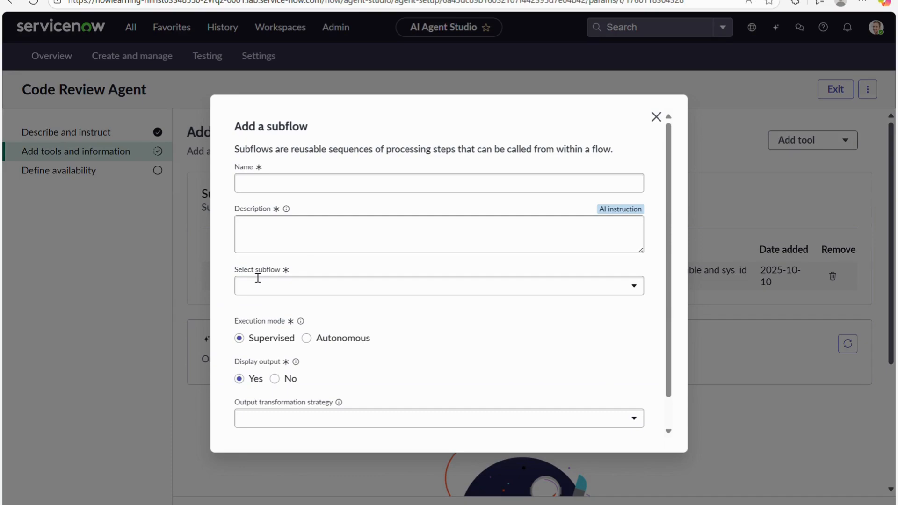
scroll(351, 300, "down", 1)
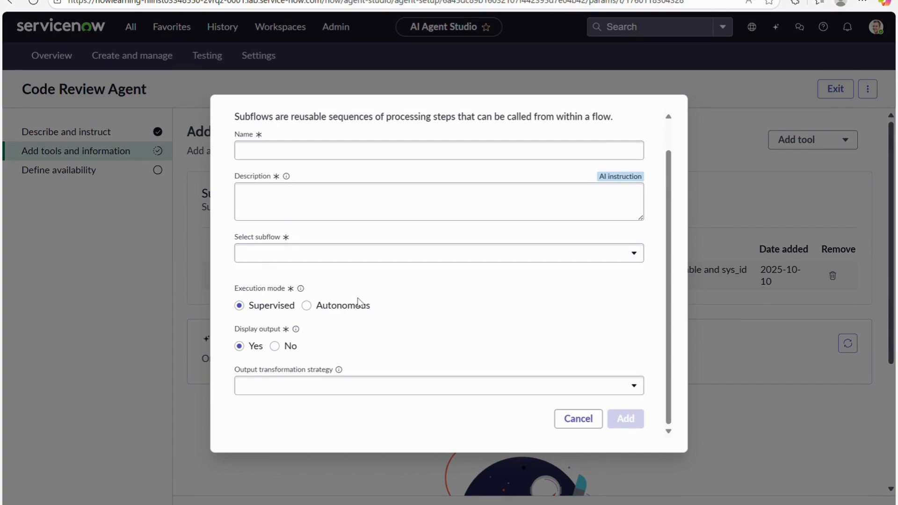
scroll(447, 289, "up", 1)
scroll(415, 279, "down", 1)
scroll(548, 224, "up", 1)
left_click(655, 118)
Step: Save the agent's tools and its availability settings, continuing to the testing page
scroll(619, 280, "down", 2)
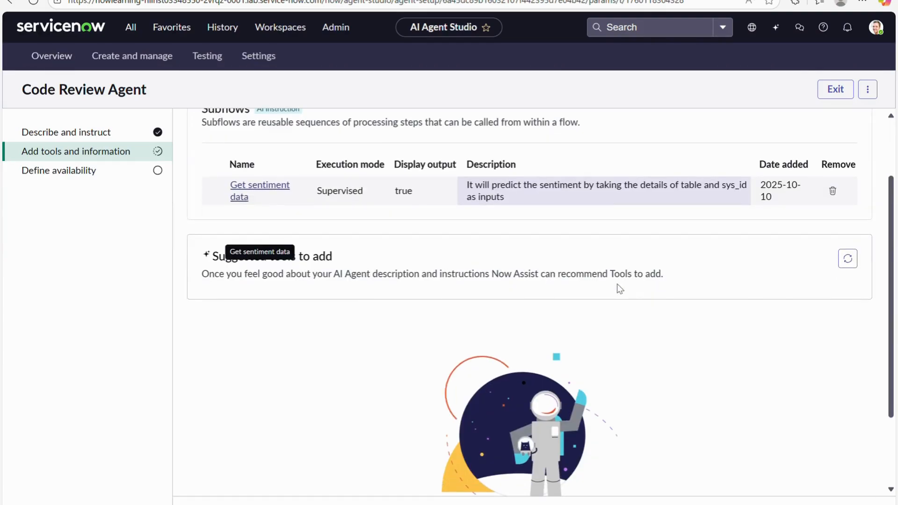
left_click(803, 504)
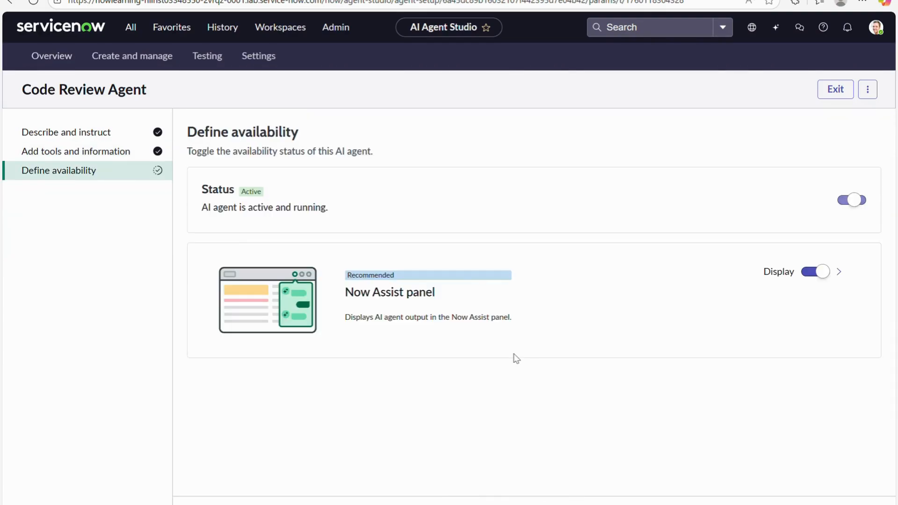
left_click(838, 504)
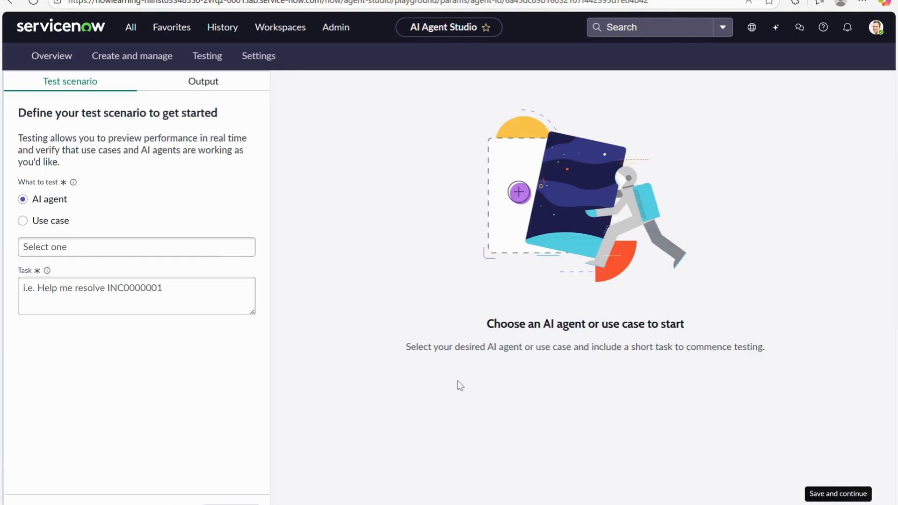
Step: Start the Code Review Agent's test task with the misspelled line var gr = new GlidRecord("incident");
left_click(167, 306)
type("var gr =")
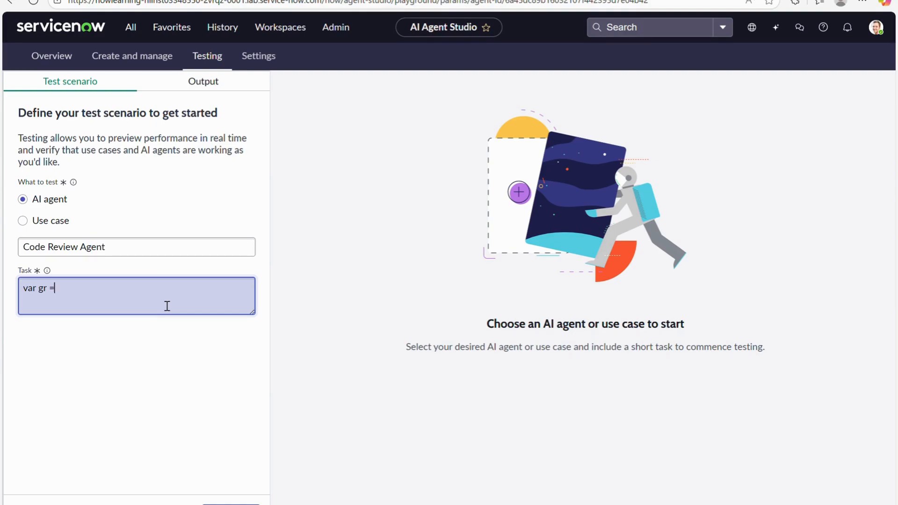
type(" new GlidRecord()")
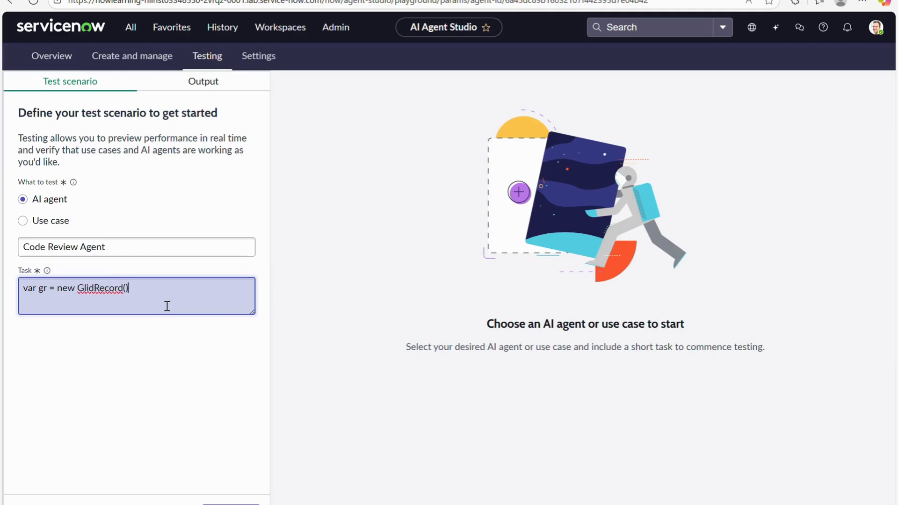
type("\"incid")
type("e")
key("BackSpace")
type("ent")
type("add")
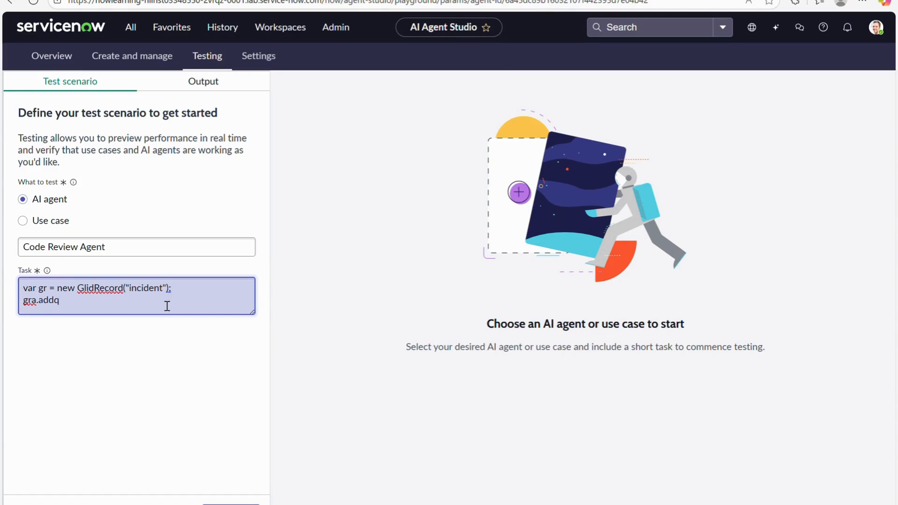
type("Query(\"\")")
type("sys_id")
type(",\"\"")
key("Left")
type("385638653865")
key("Right")
key("Right")
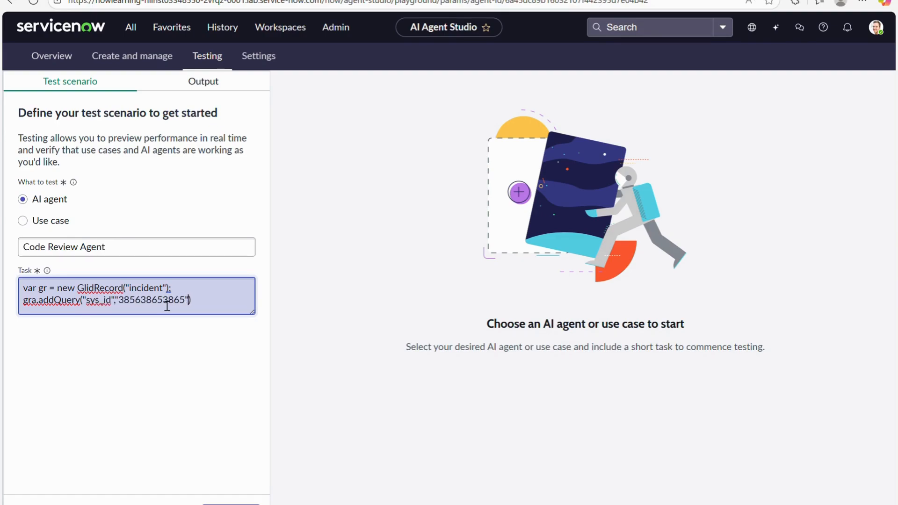
type(";")
Step: Add gr.query(); and an empty if(gr.next()){ } block to the test task
key("Return")
type("gr")
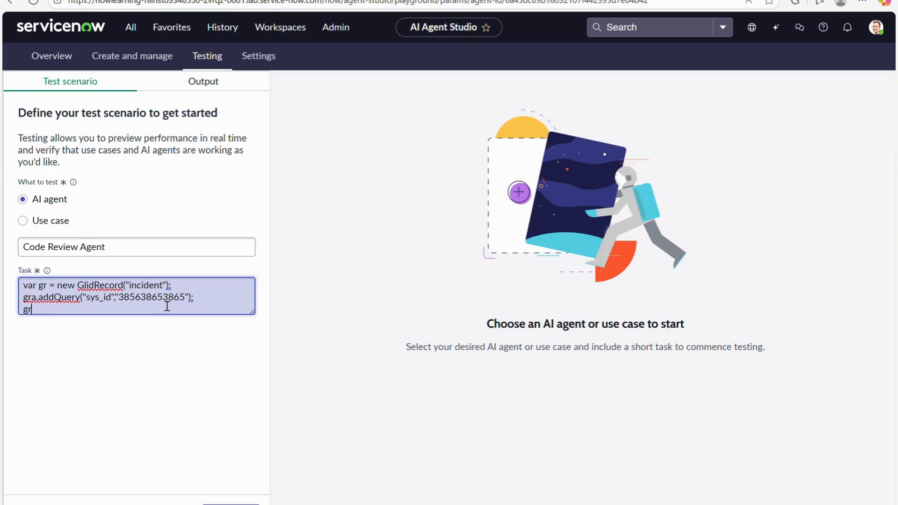
type(".query();")
key("Return")
type("if(")
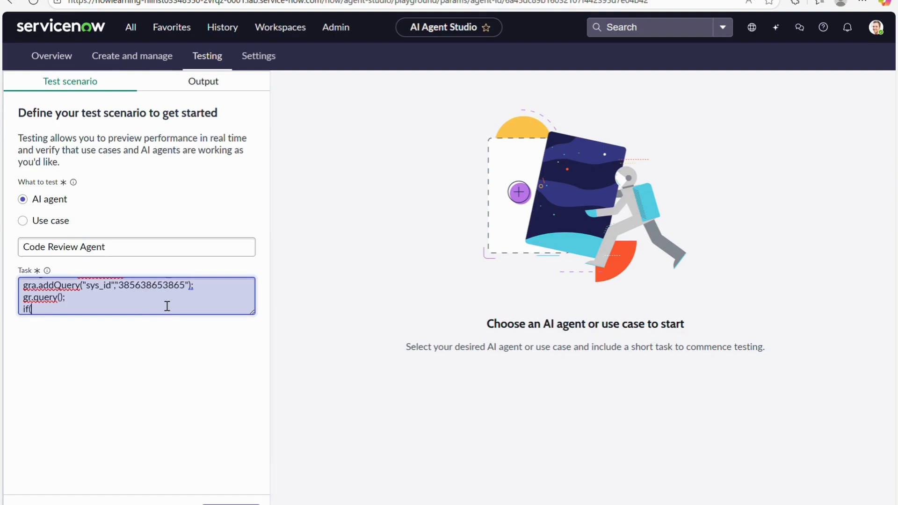
type("gr.next()){")
key("Return")
type("}")
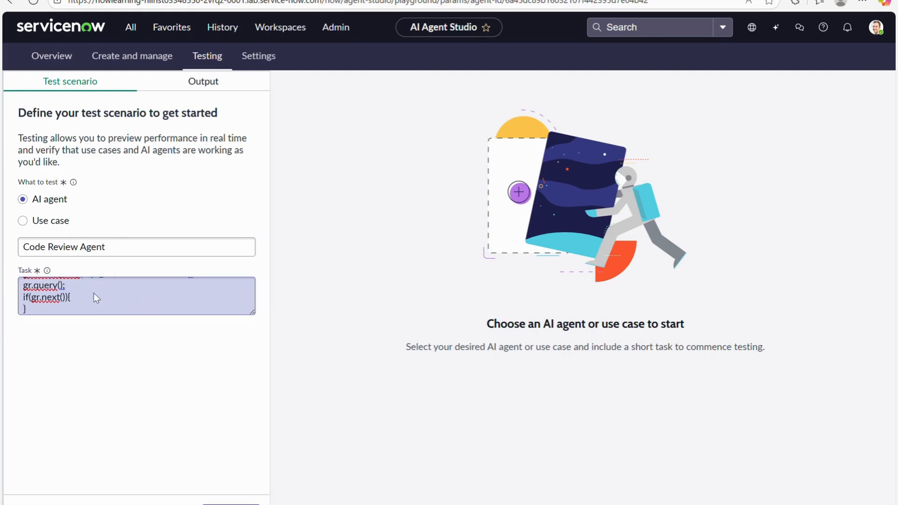
Step: Put gs.print("testing"); inside the if block of the task and run the agent test again
left_click(49, 299)
left_click(83, 305)
key("Return")
type("gs.prin")
type("t()")
type("\"testin\"")
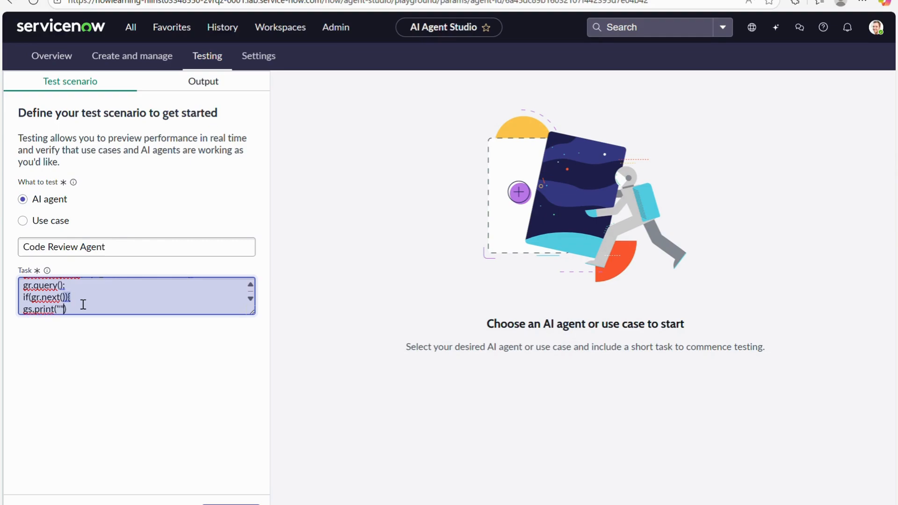
type("g")
key("End")
type(";")
left_click(231, 503)
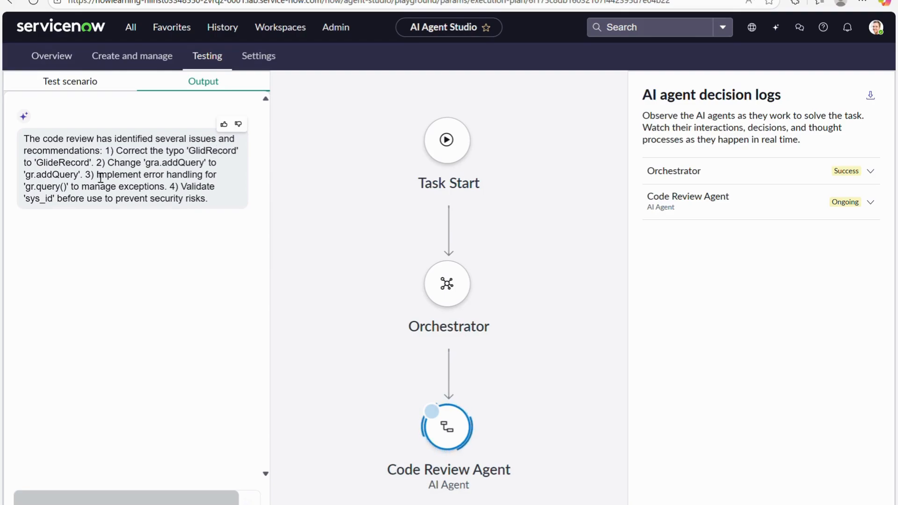
Step: Examine the agent's test output, reading through its suggested corrections and recommendations for the faulty code
left_click_drag(105, 152, 183, 155)
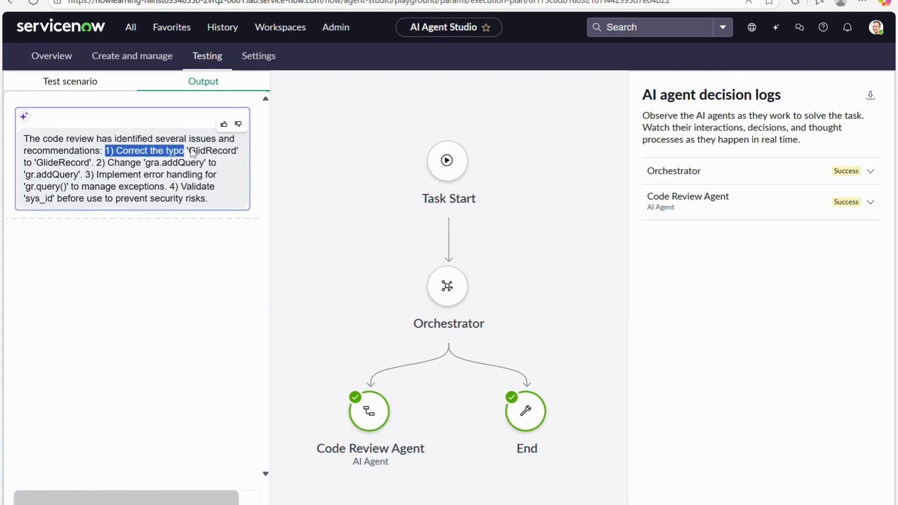
left_click(195, 155)
left_click_drag(205, 153, 189, 154)
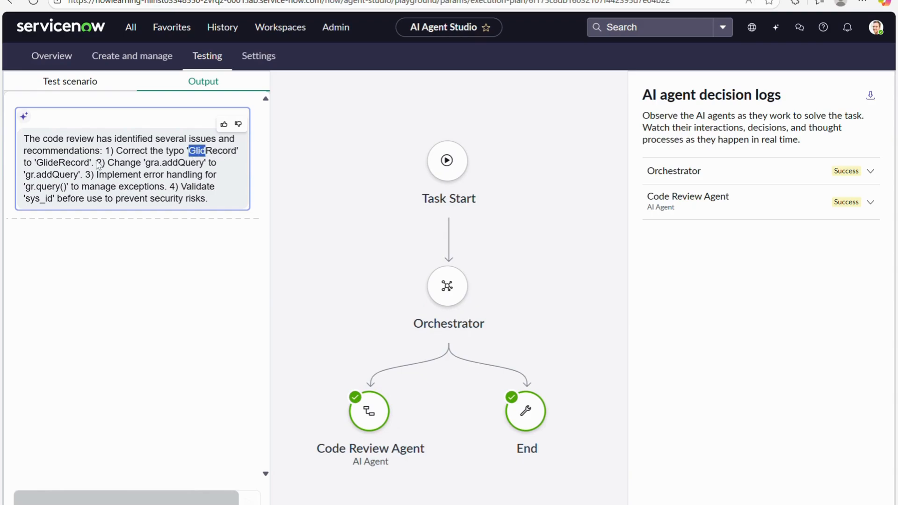
left_click_drag(36, 164, 92, 171)
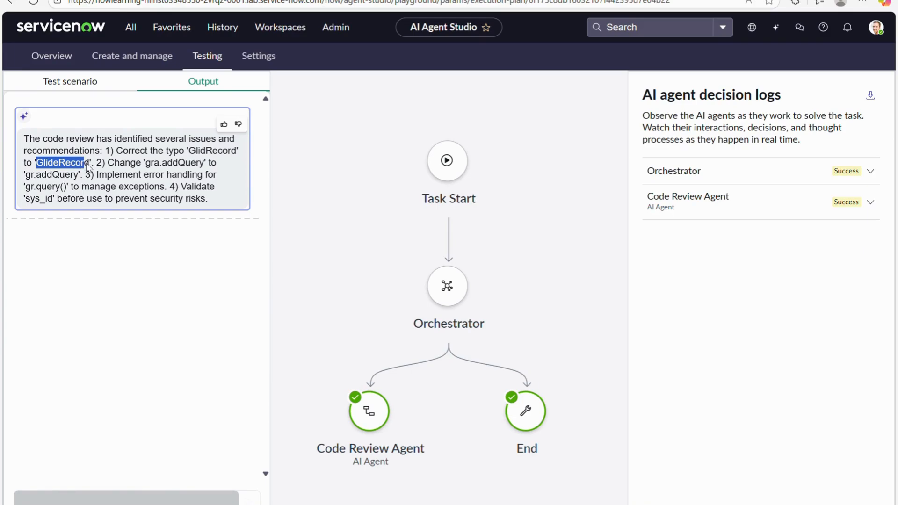
left_click(86, 163)
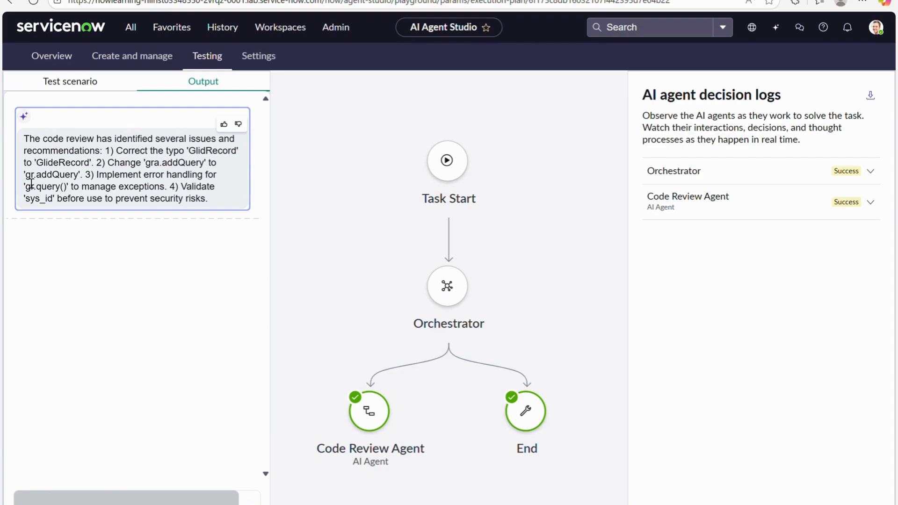
left_click_drag(67, 190, 9, 190)
left_click(133, 194)
left_click_drag(213, 201, 27, 151)
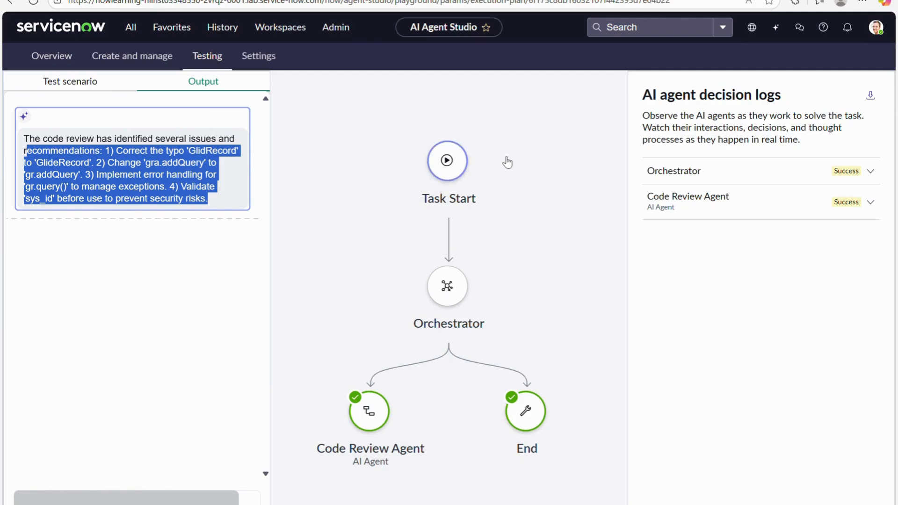
Step: Examine the decision logs of the Orchestrator and the Code Review Agent, including each thought, action and tool output
left_click_drag(641, 95, 767, 106)
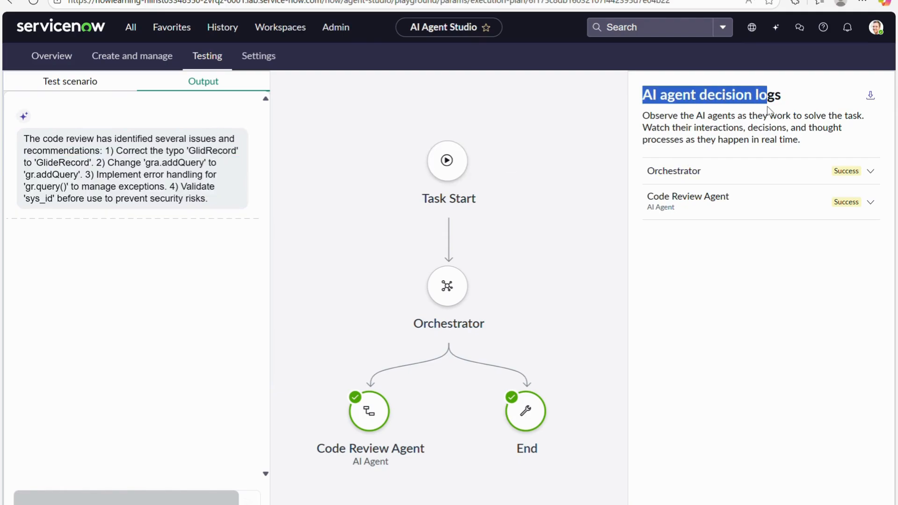
left_click(870, 172)
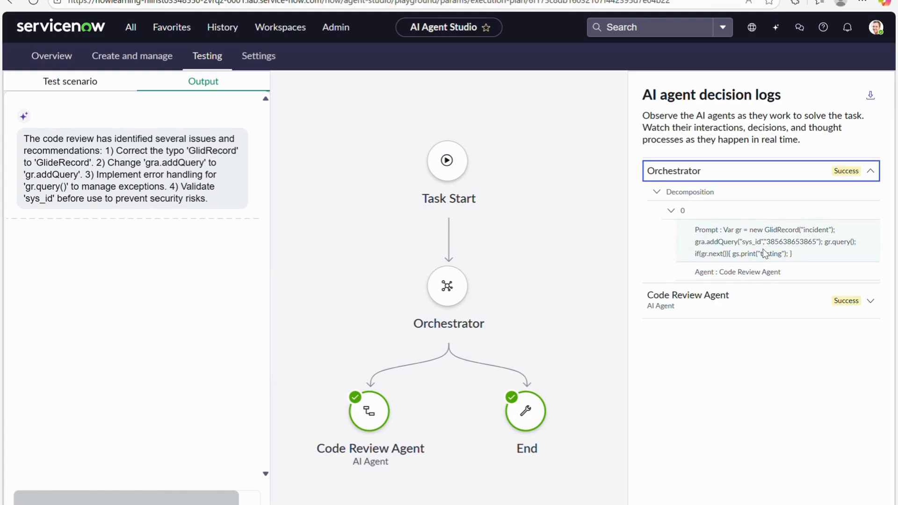
left_click(797, 301)
scroll(725, 327, "down", 2)
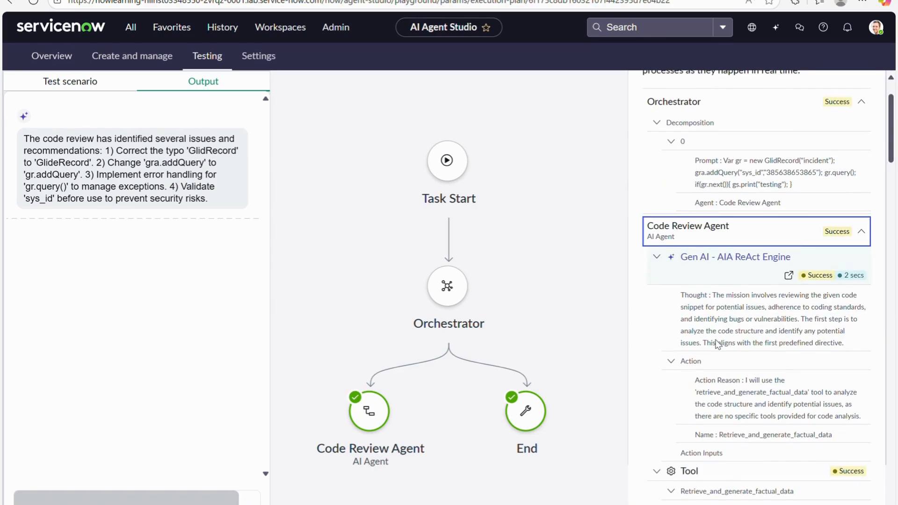
scroll(674, 310, "down", 1)
scroll(702, 353, "down", 3)
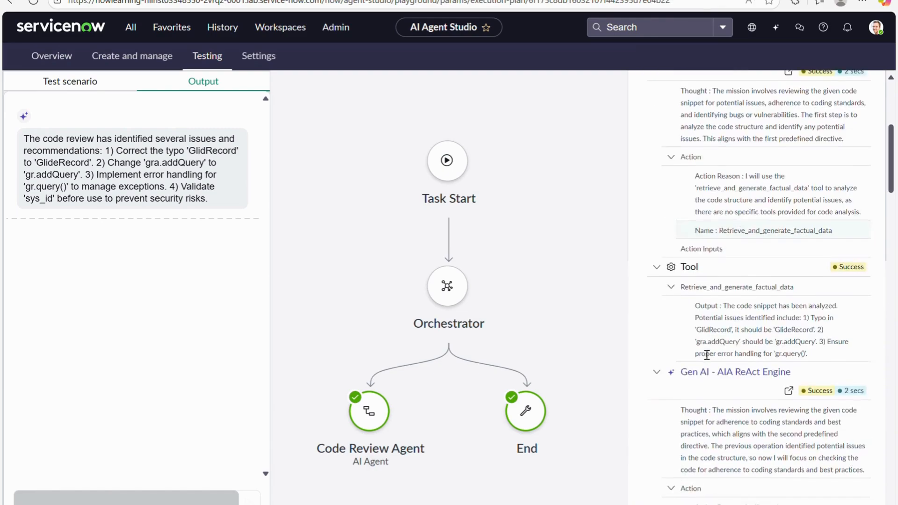
scroll(711, 328, "up", 2)
scroll(724, 290, "down", 1)
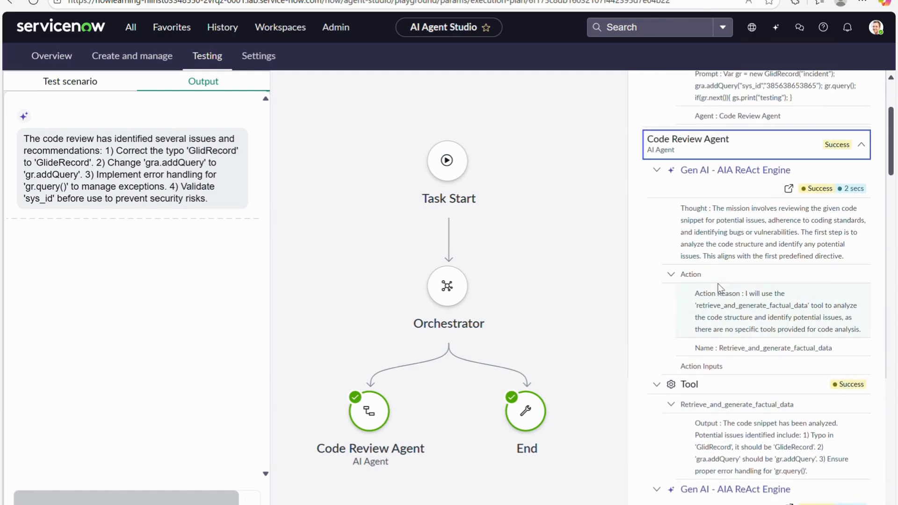
scroll(745, 220, "down", 3)
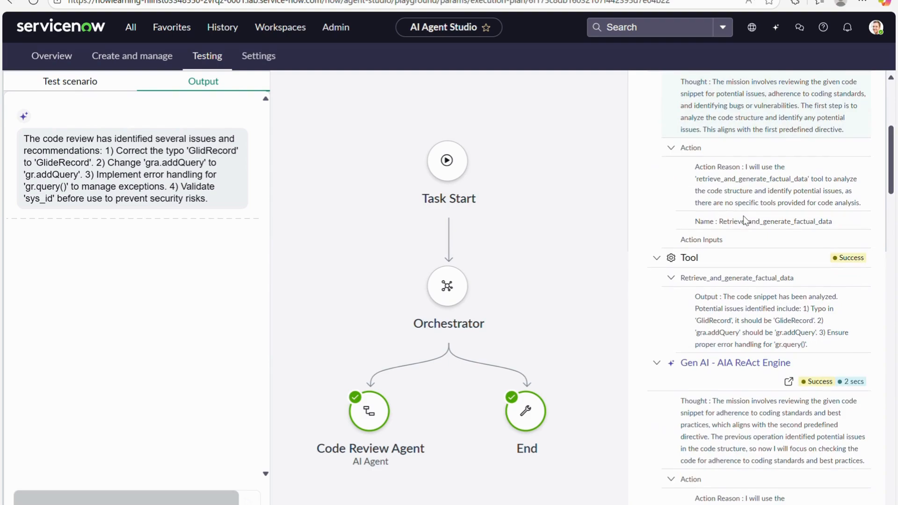
scroll(724, 308, "down", 2)
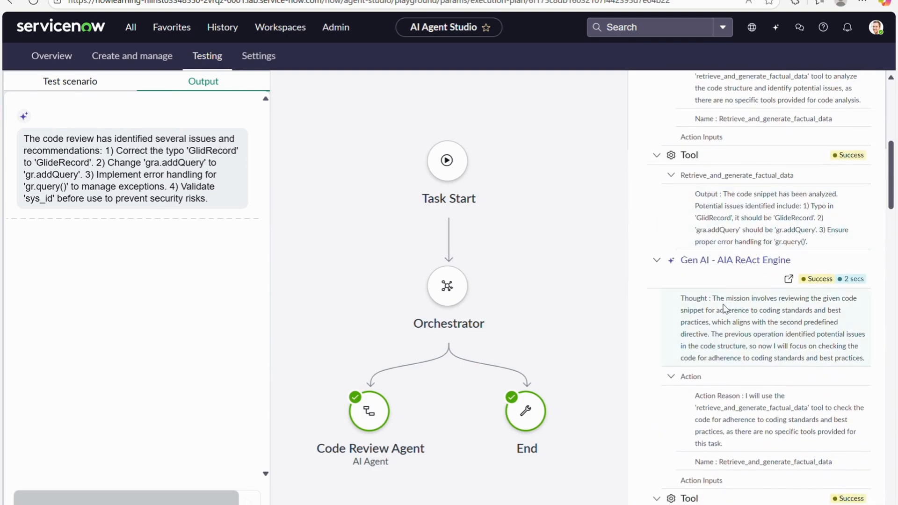
scroll(723, 308, "down", 5)
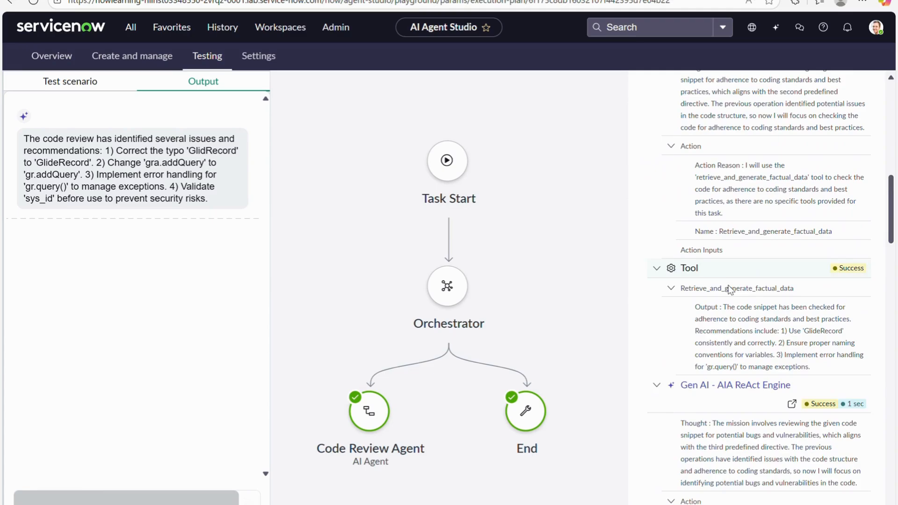
scroll(720, 343, "down", 5)
scroll(718, 346, "down", 10)
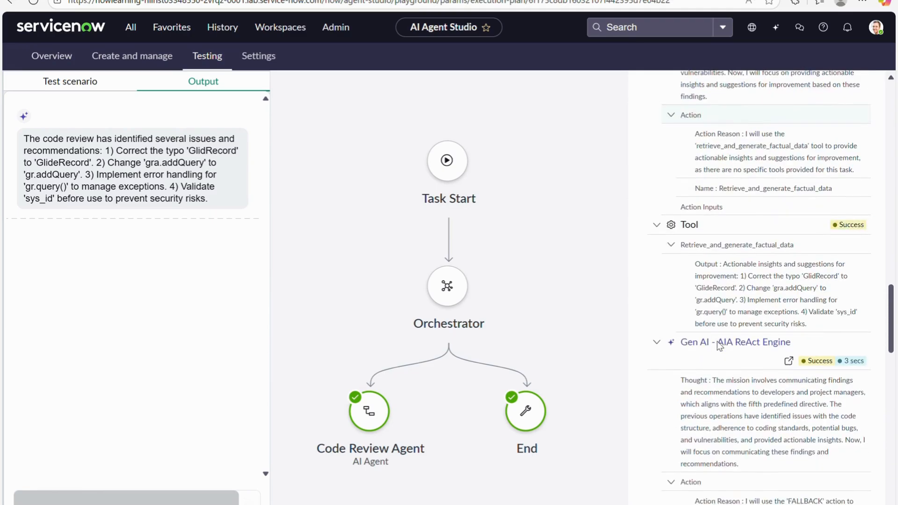
Step: Return to the start of the decision logs and collapse the Code Review Agent log and the Orchestrator's Decomposition entry
scroll(719, 345, "up", 20)
scroll(719, 345, "up", 5)
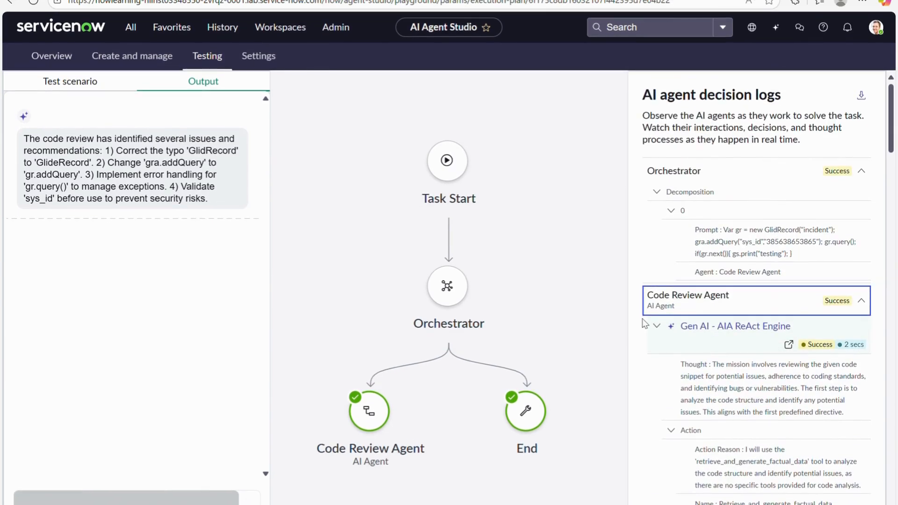
left_click(733, 296)
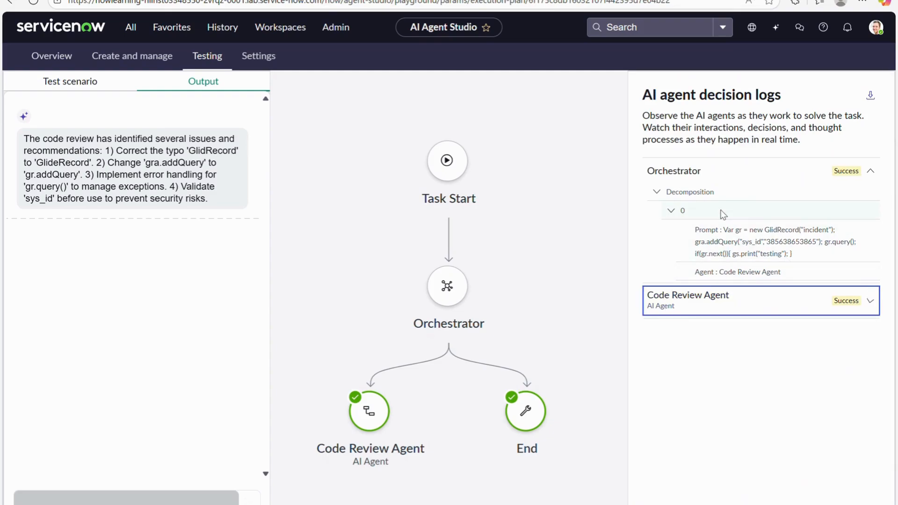
left_click(657, 192)
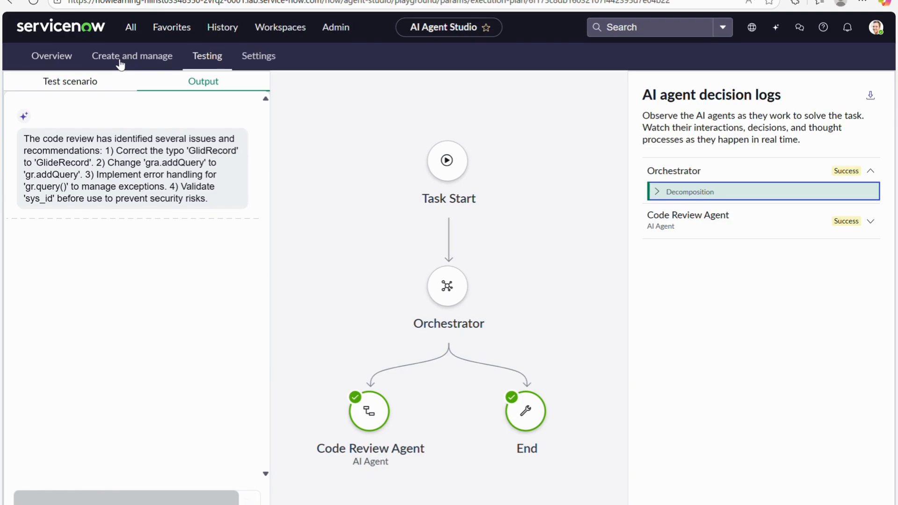
Step: Review the Offensiveness setting of Now Assist Guardian, reading its description of the content it detects and monitors
left_click(262, 57)
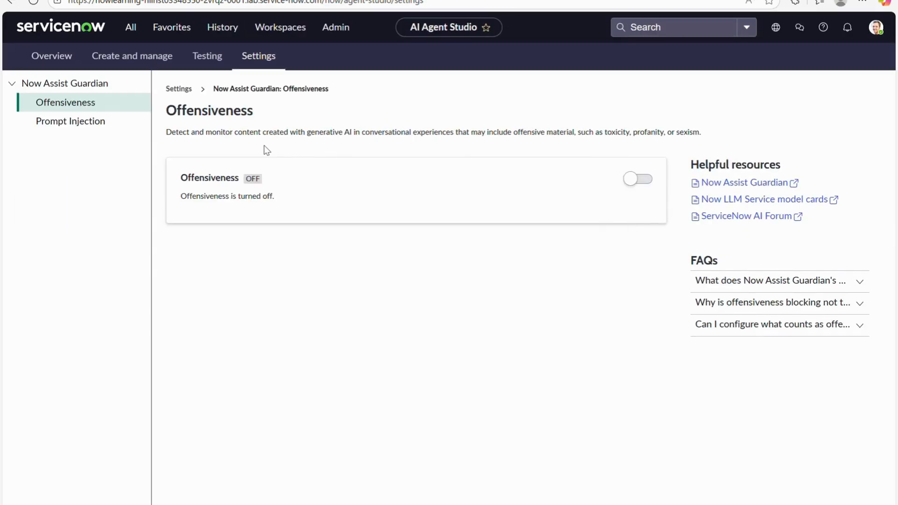
double_click(193, 182)
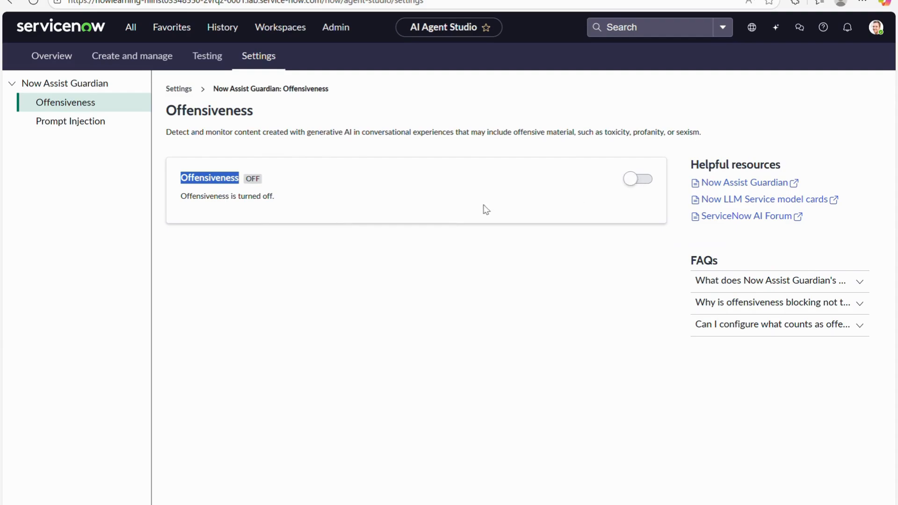
left_click_drag(172, 133, 352, 140)
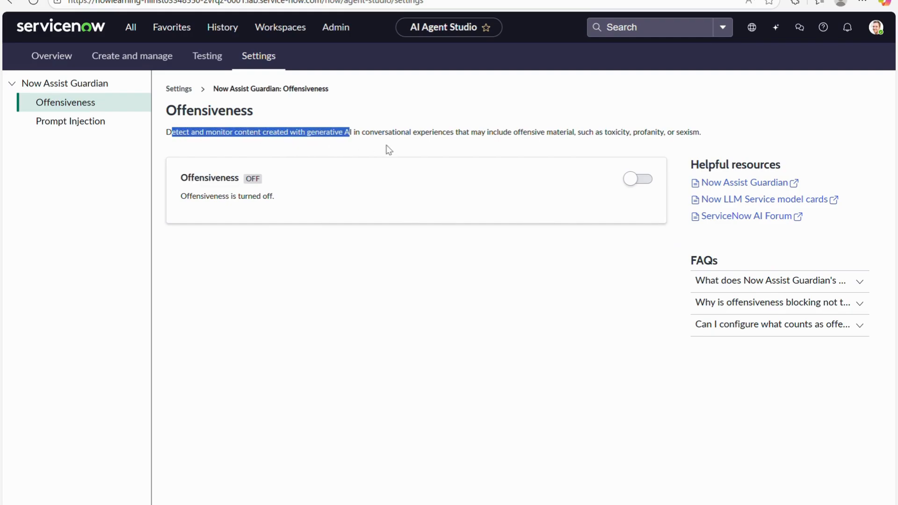
left_click(440, 147)
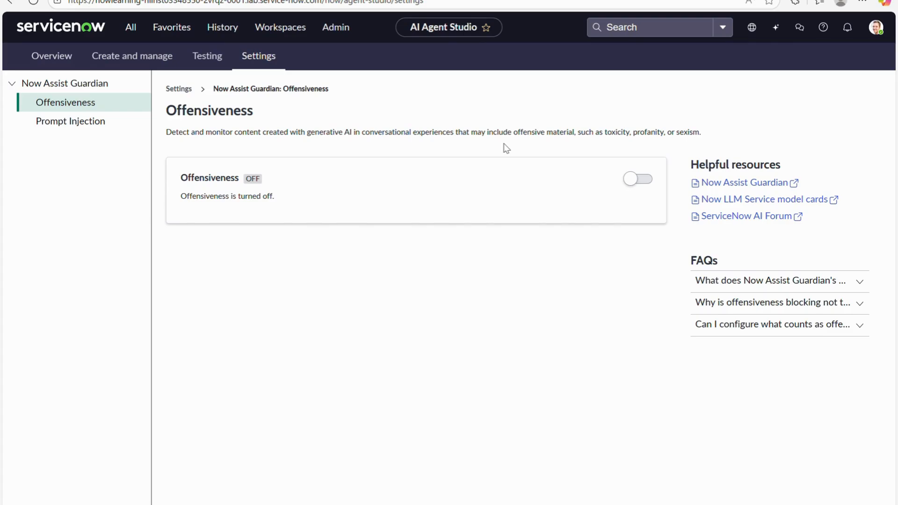
Step: Review the Prompt Injection setting of Now Assist Guardian and read where it has to be configured
left_click(96, 125)
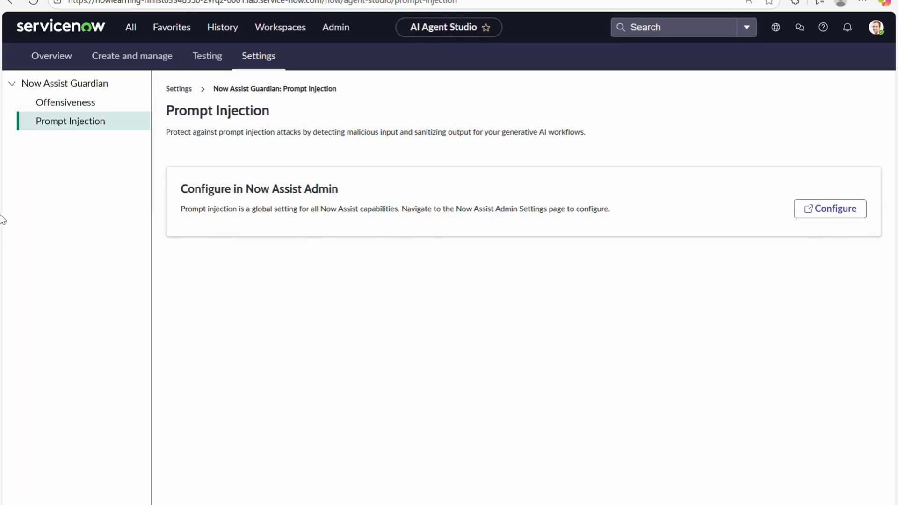
left_click_drag(181, 189, 332, 190)
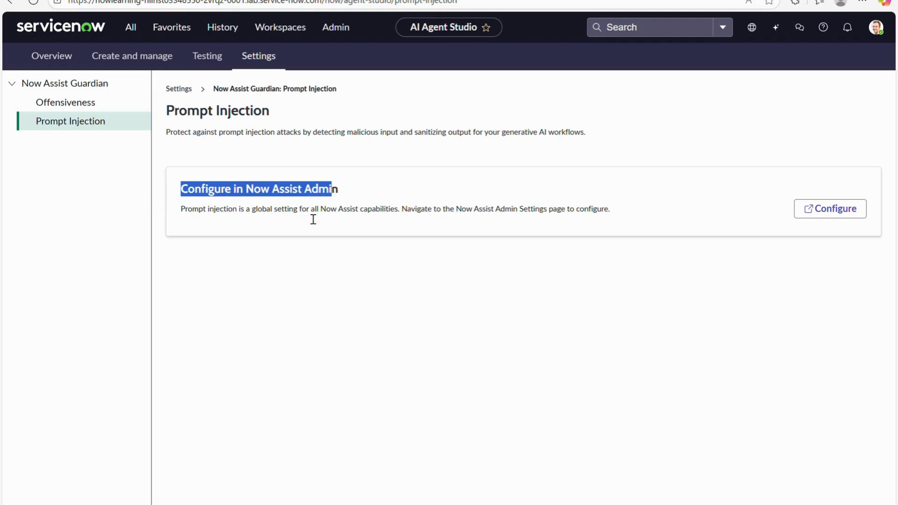
left_click_drag(406, 208, 608, 216)
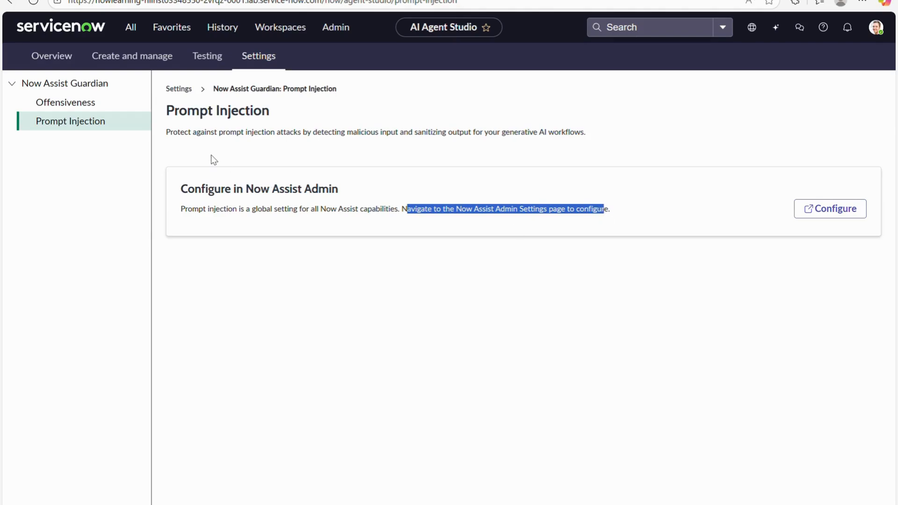
left_click(173, 154)
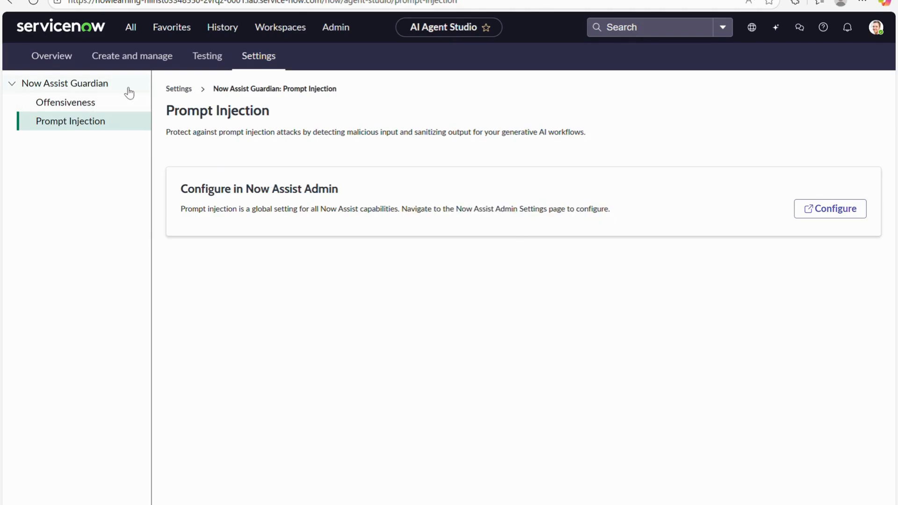
Step: Look through the existing use cases and create a new one
left_click(142, 65)
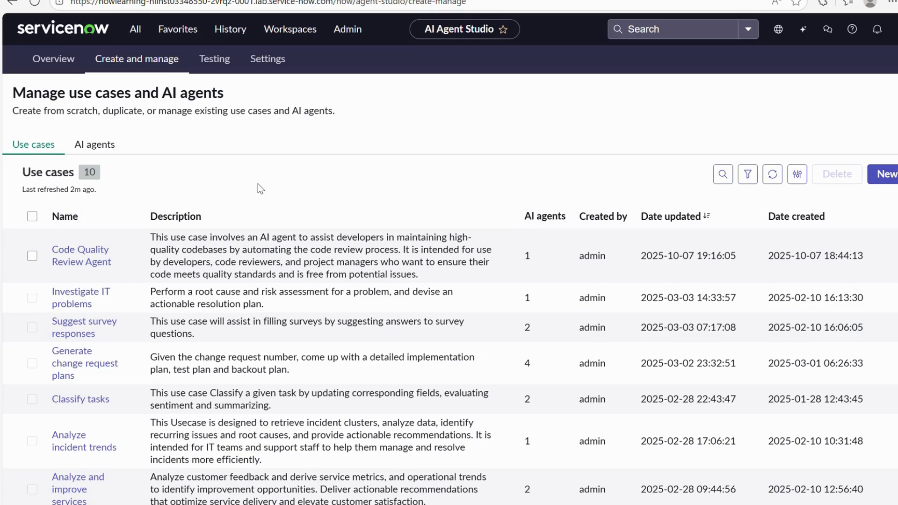
scroll(201, 363, "down", 2)
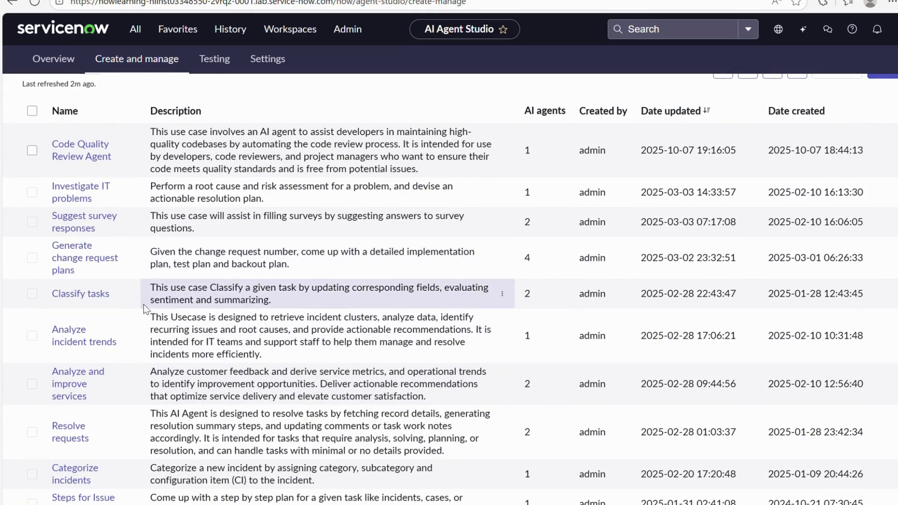
scroll(230, 200, "up", 2)
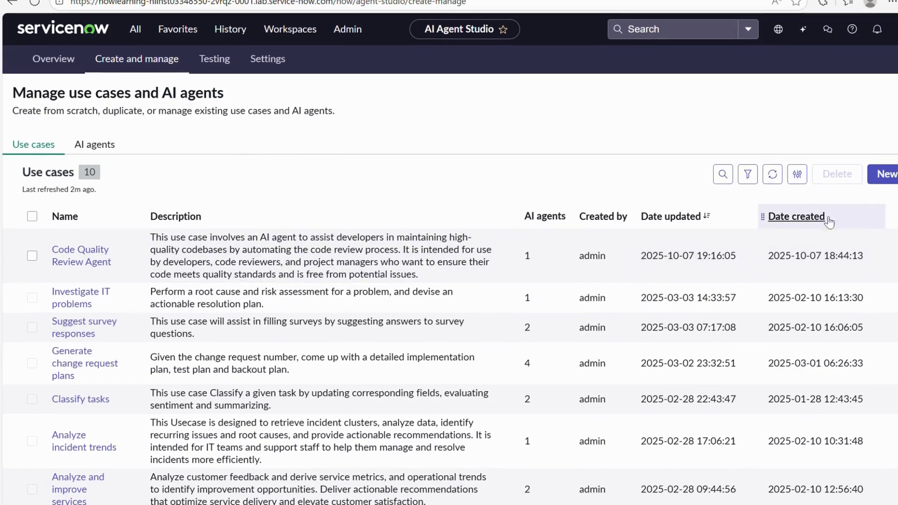
left_click(886, 178)
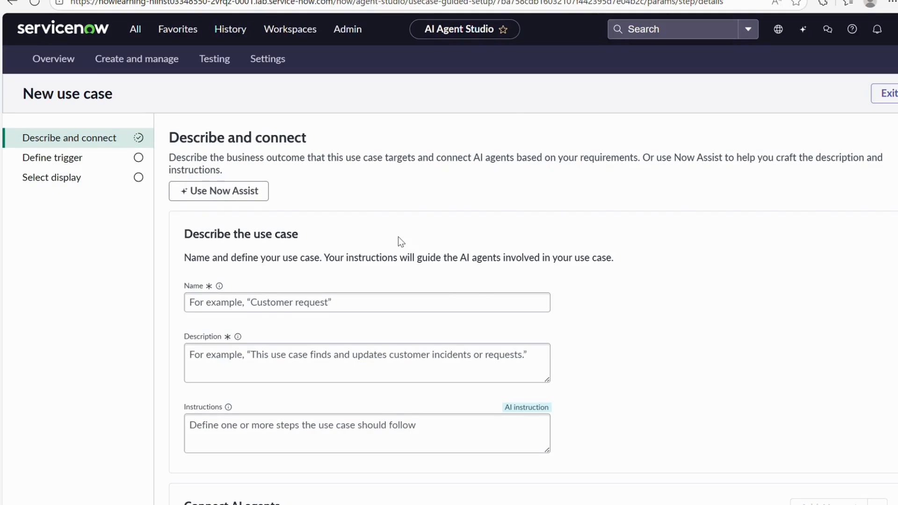
Step: Have Now Assist draft the new use case, beginning the prompt with "Create an Agentic use case to review the code"
scroll(400, 243, "down", 2)
scroll(398, 255, "up", 1)
scroll(399, 256, "up", 1)
scroll(323, 194, "down", 4)
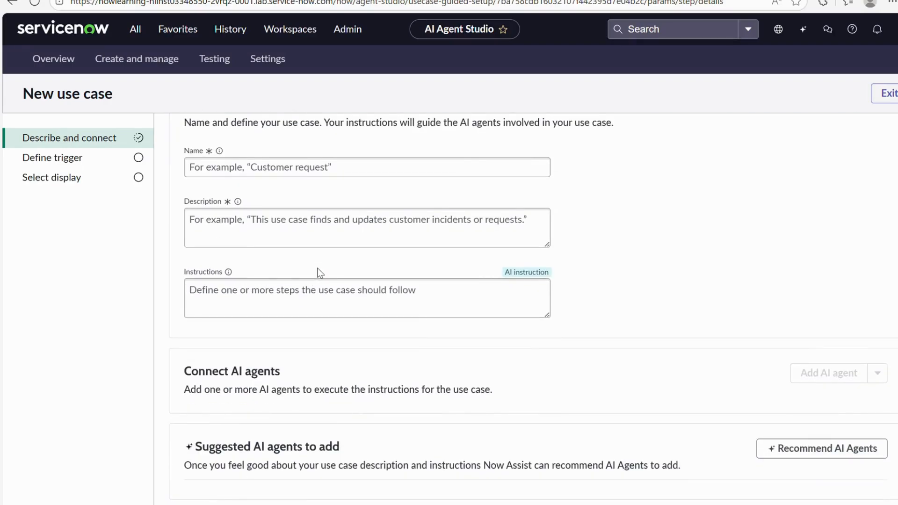
scroll(319, 276, "up", 2)
scroll(318, 222, "up", 2)
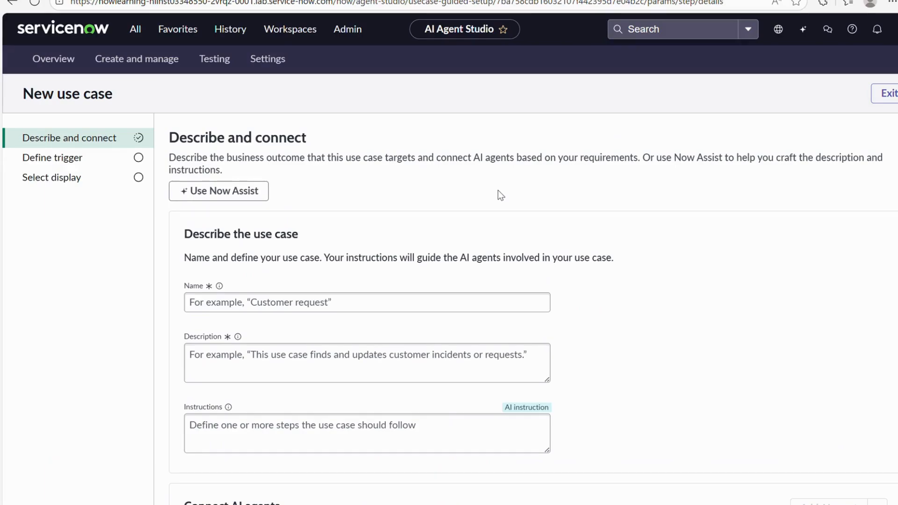
left_click(217, 191)
left_click(315, 320)
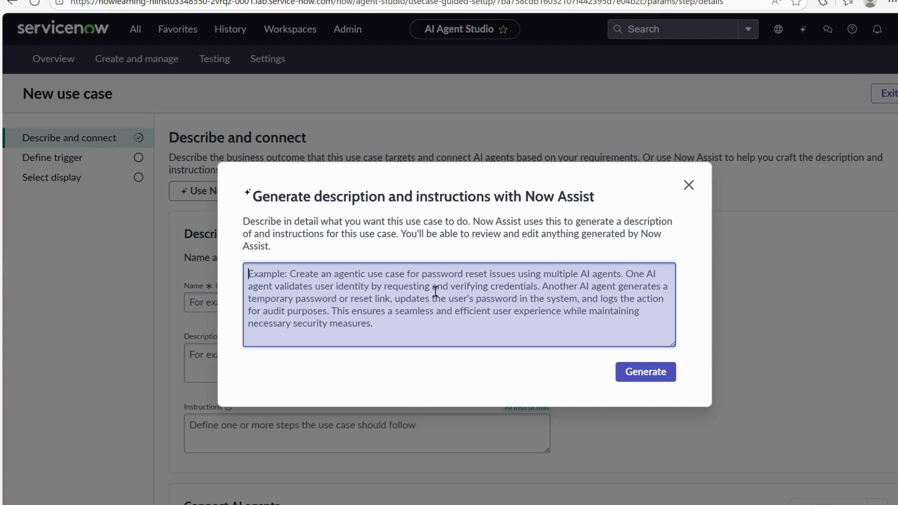
type("c")
key("BackSpace")
type("Create a")
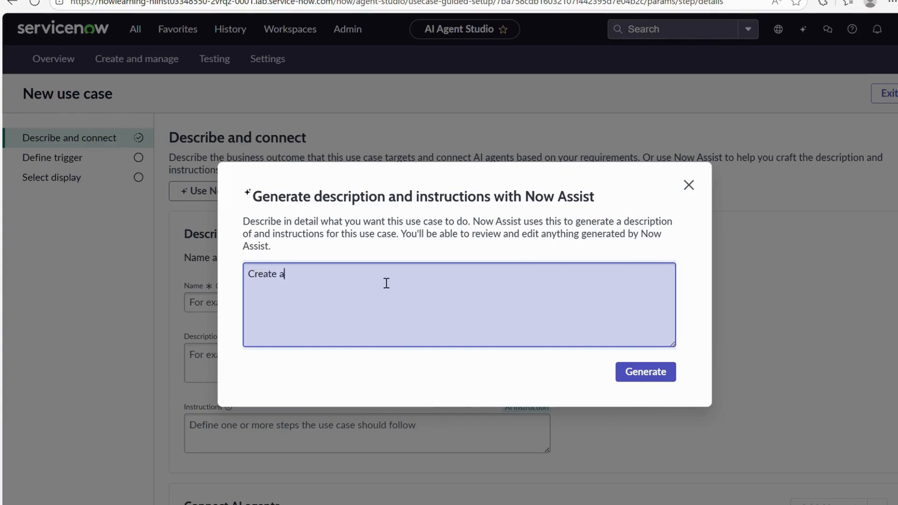
type("n Agentic use case to review the code")
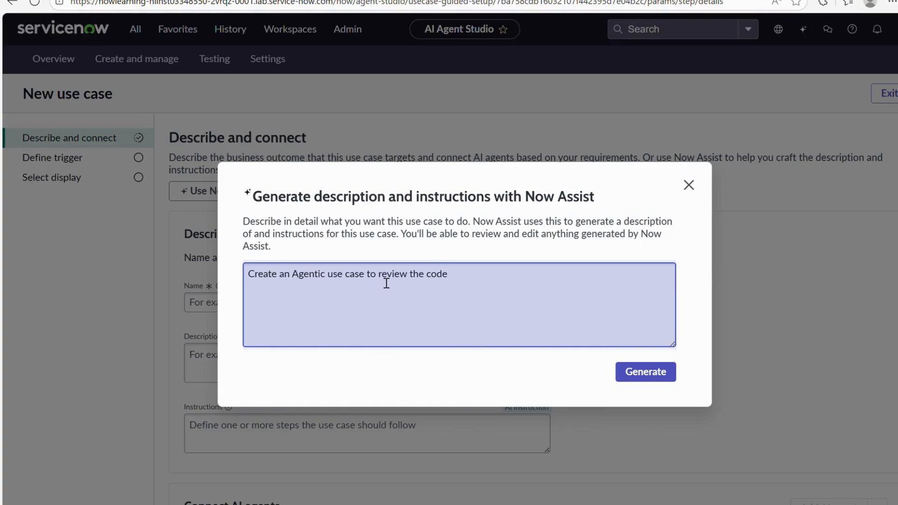
Step: Continue the Now Assist prompt with ", correct the syntax and any type of error"
key("BackSpace")
type(", correct the syntax and anyb type")
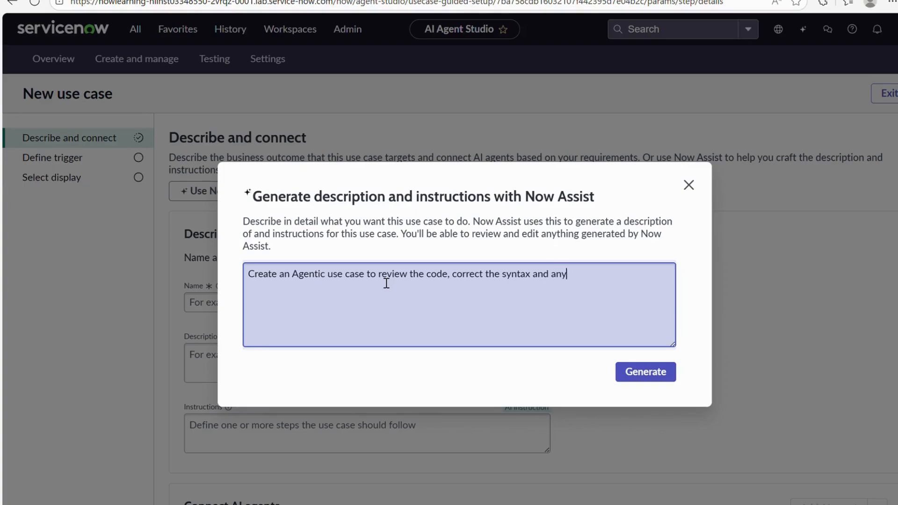
key("BackSpace")
key("BackSpace")
type("pe of erri")
key("BackSpace")
type("or")
left_click(575, 280)
key("BackSpace")
Step: Finish the prompt with "and return the correct with code with proper recommendations." and generate the use case's description and instructions
left_click(640, 283)
type("and")
key("BackSpace")
key("BackSpace")
key("BackSpace")
type("nd")
type(" return t")
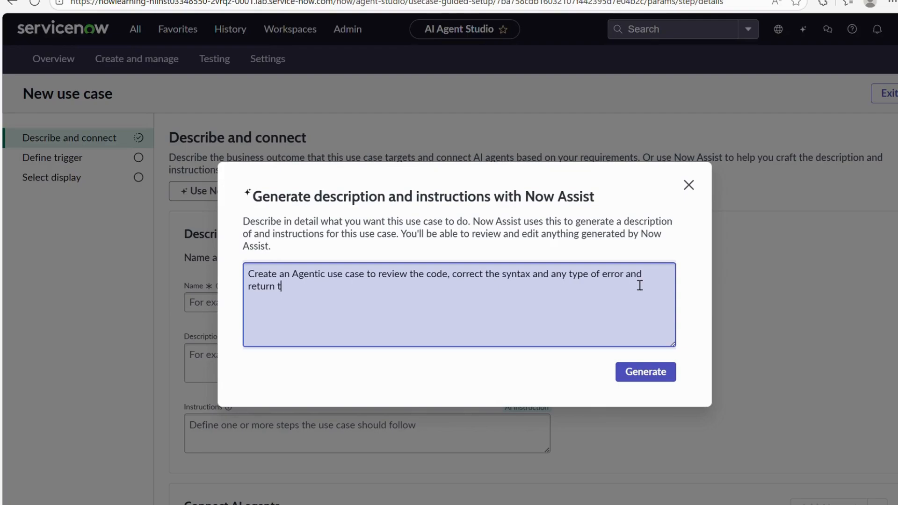
type("he correct with code wi")
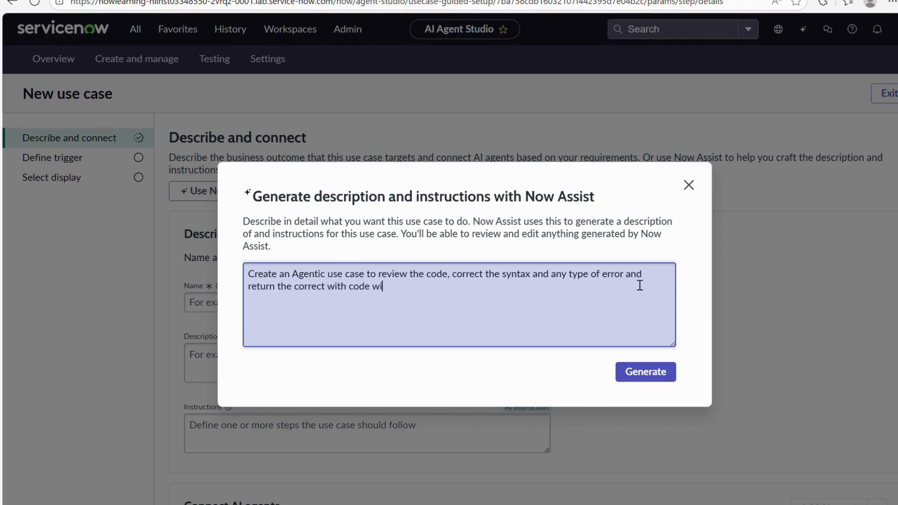
type("th proper recommendation.")
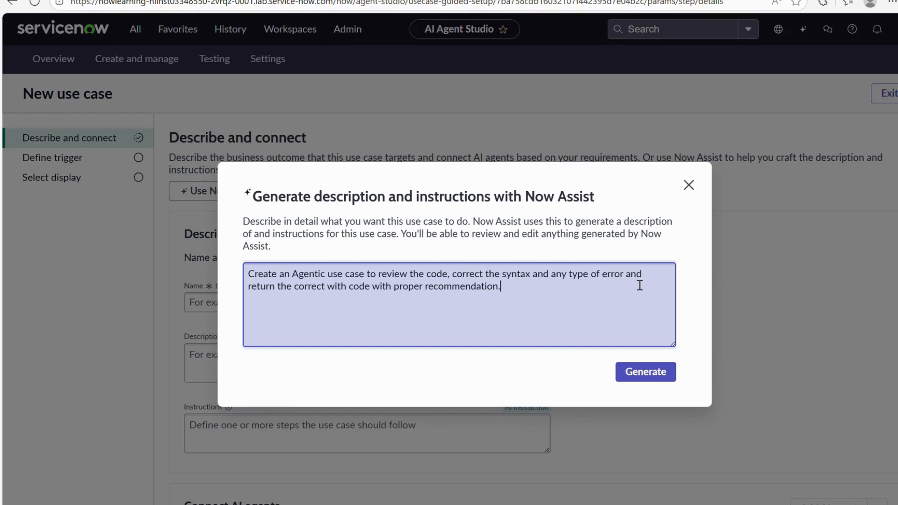
key("BackSpace")
type("s.")
left_click(641, 376)
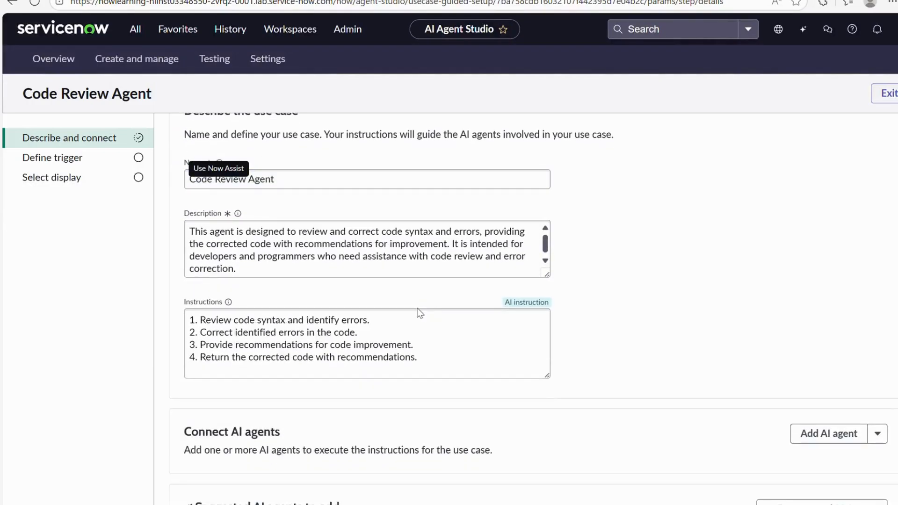
Step: Review the use case's generated description and instructions, and the sections for connecting and suggesting AI agents
left_click_drag(190, 354, 250, 367)
scroll(355, 377, "down", 1)
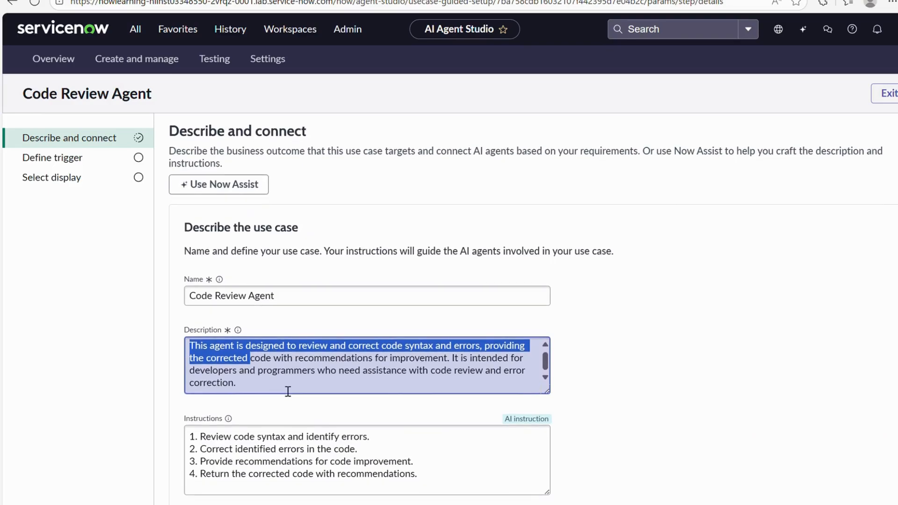
scroll(287, 391, "down", 3)
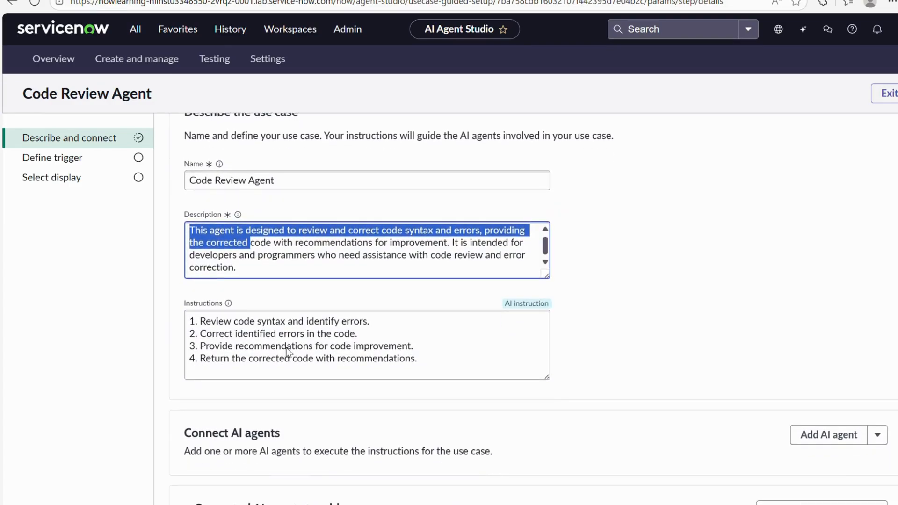
left_click_drag(197, 322, 492, 373)
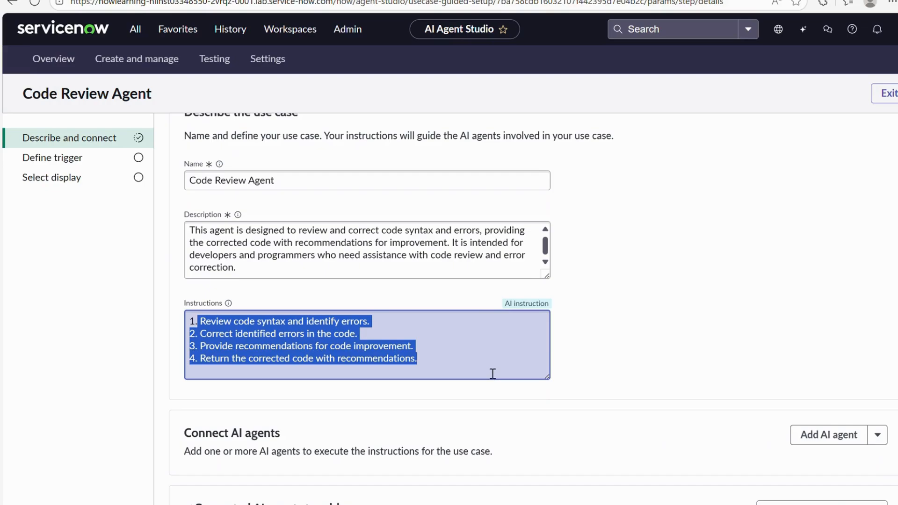
scroll(481, 358, "down", 1)
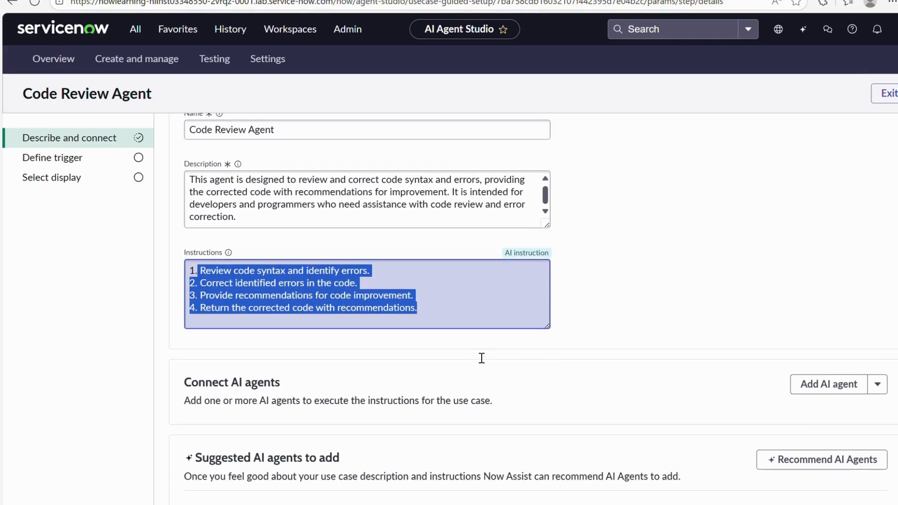
scroll(470, 345, "up", 1)
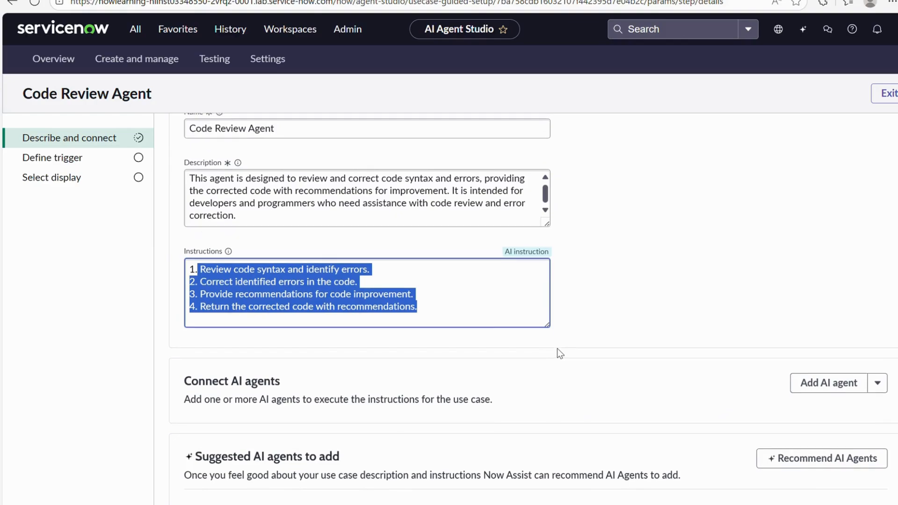
scroll(560, 354, "down", 1)
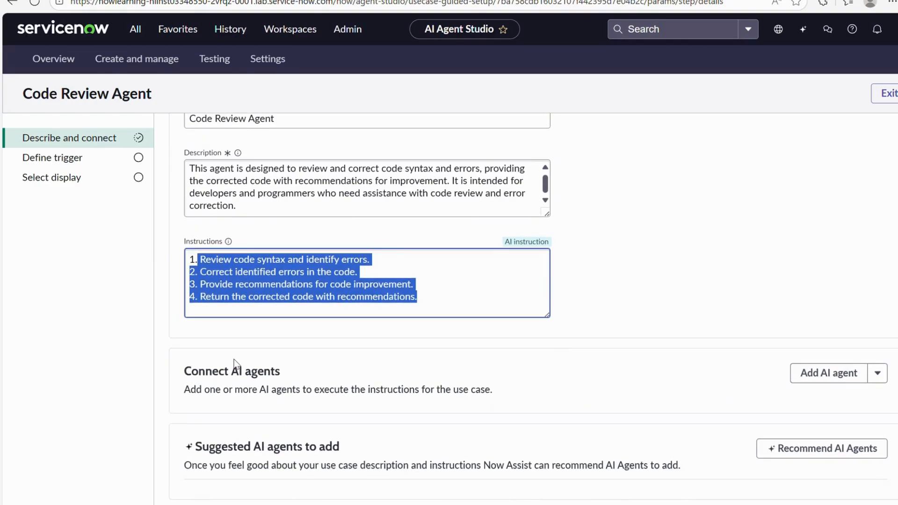
left_click_drag(341, 446, 217, 459)
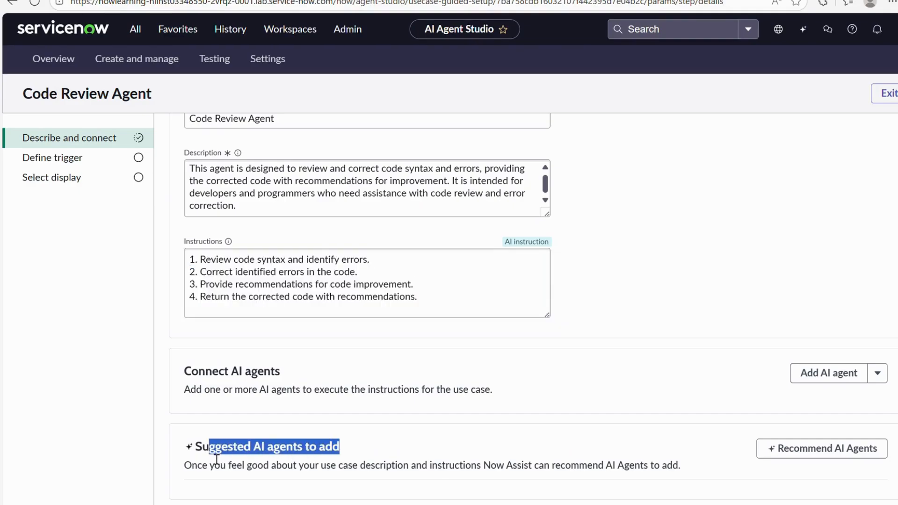
left_click(553, 360)
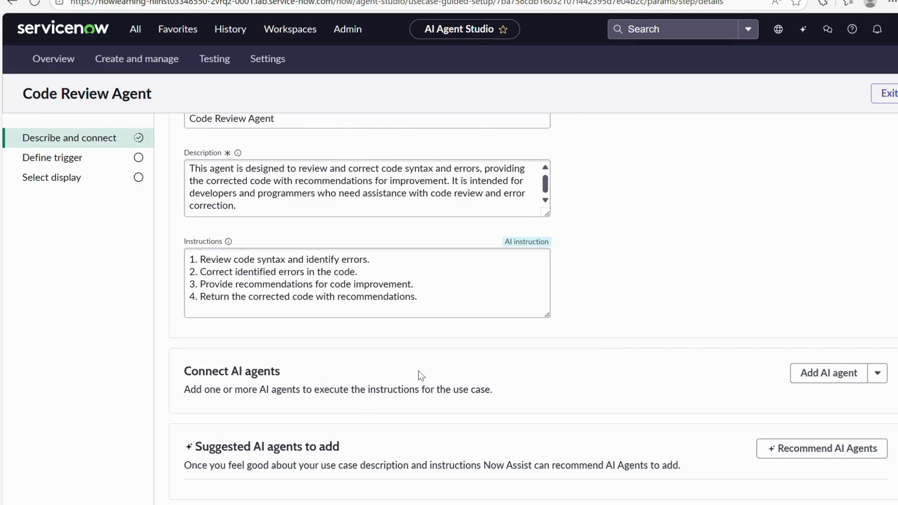
Step: Connect the Code Review Agent AI agent to the use case, and continue to the trigger definition
left_click(823, 374)
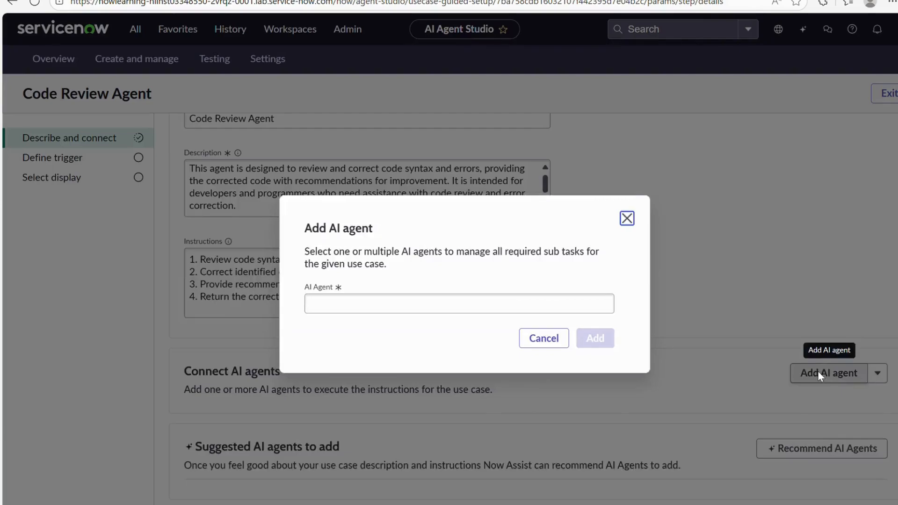
left_click(339, 311)
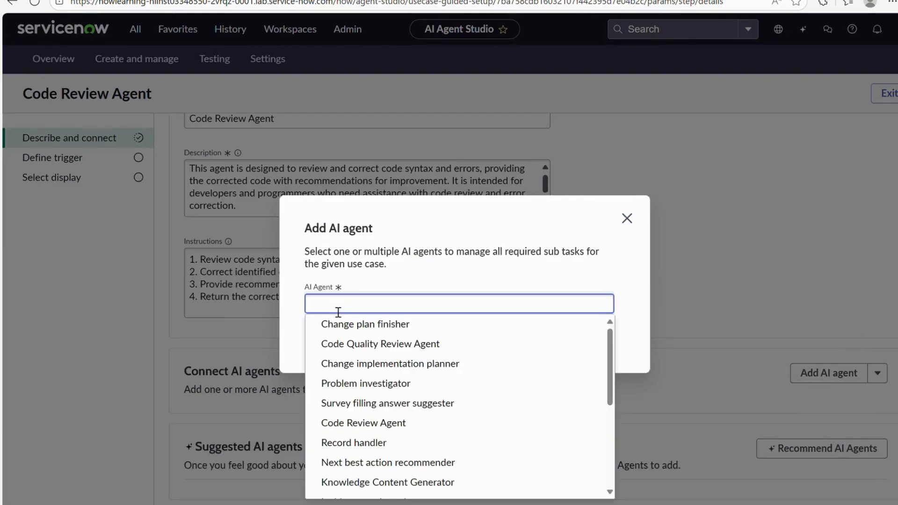
type("Code")
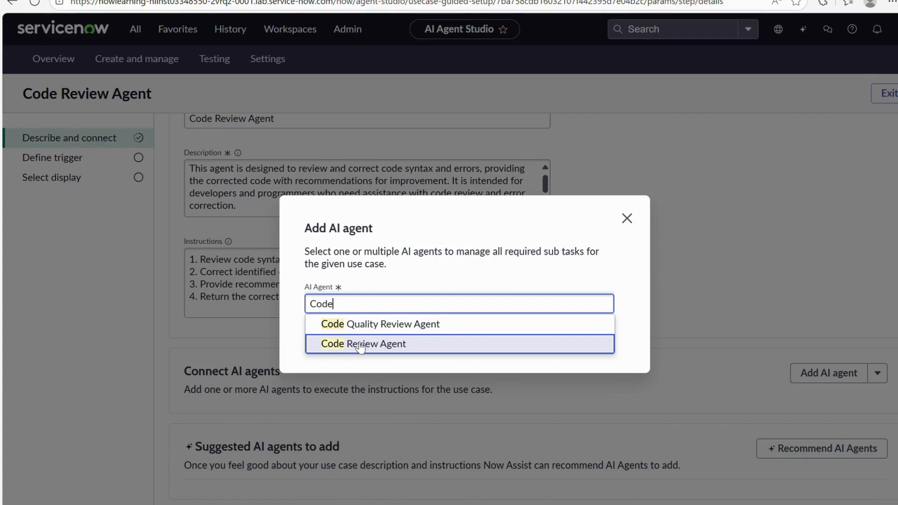
left_click(365, 346)
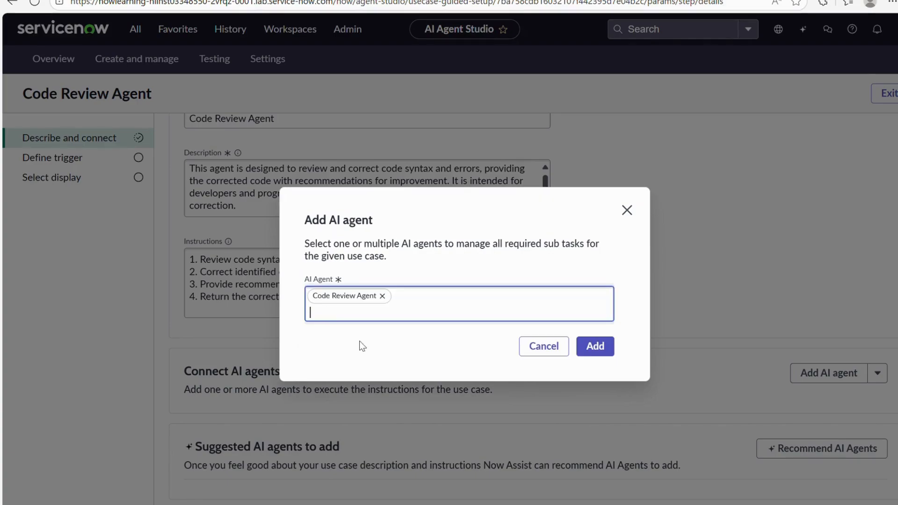
left_click(583, 346)
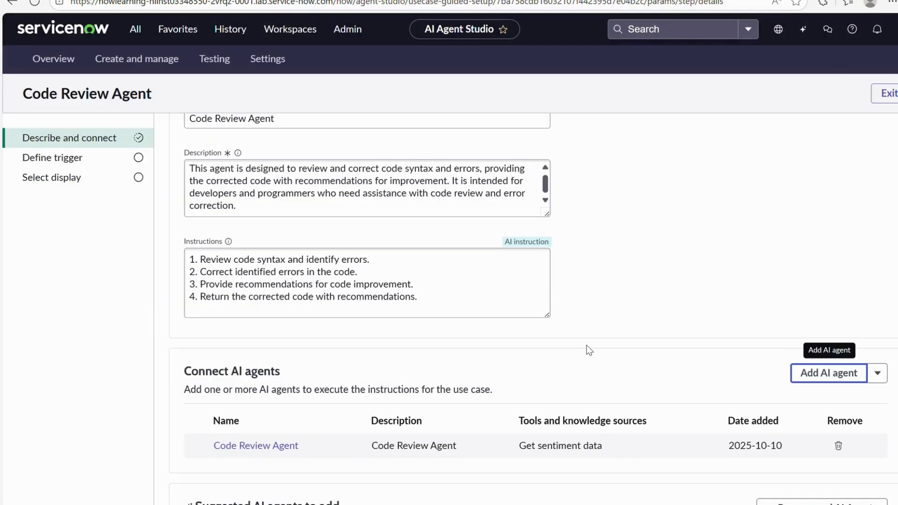
scroll(554, 419, "down", 1)
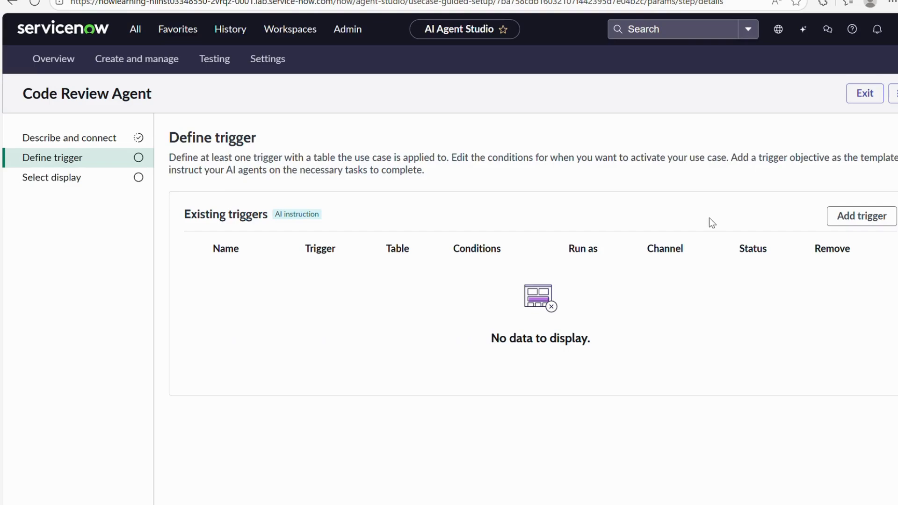
left_click(852, 216)
left_click(370, 280)
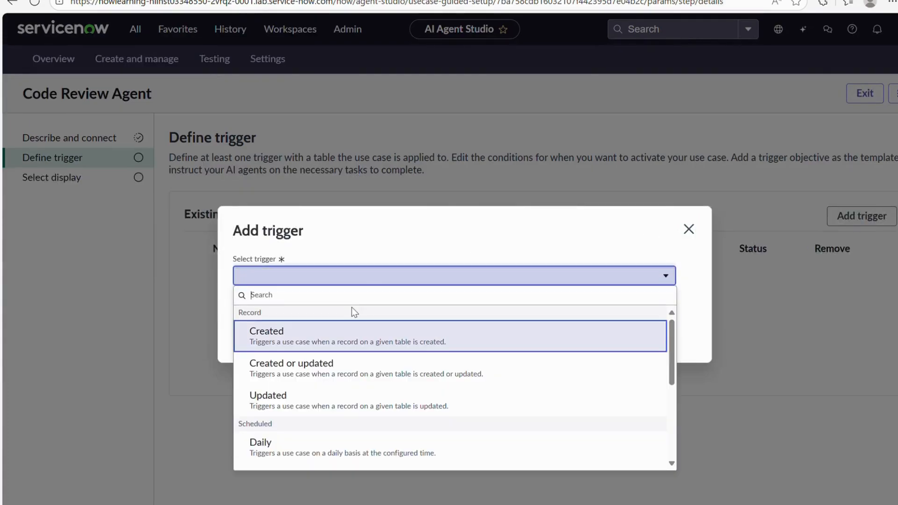
left_click(350, 338)
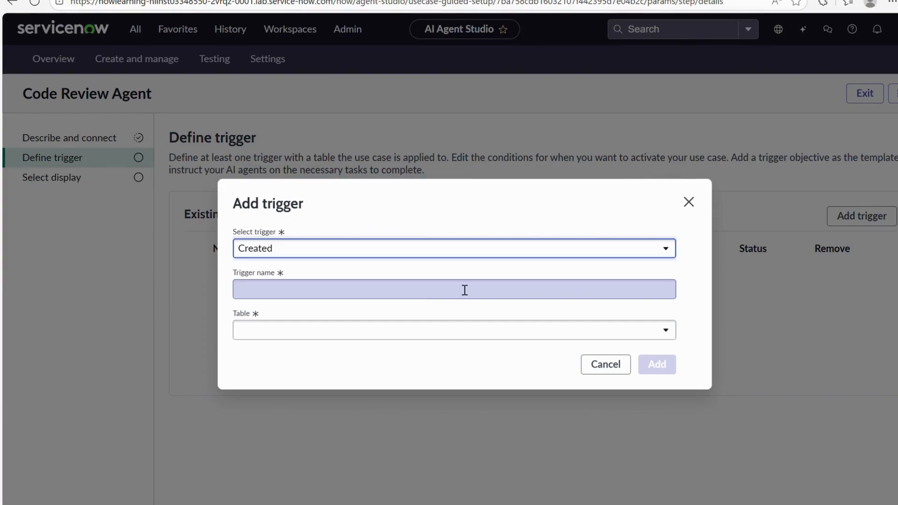
left_click(691, 209)
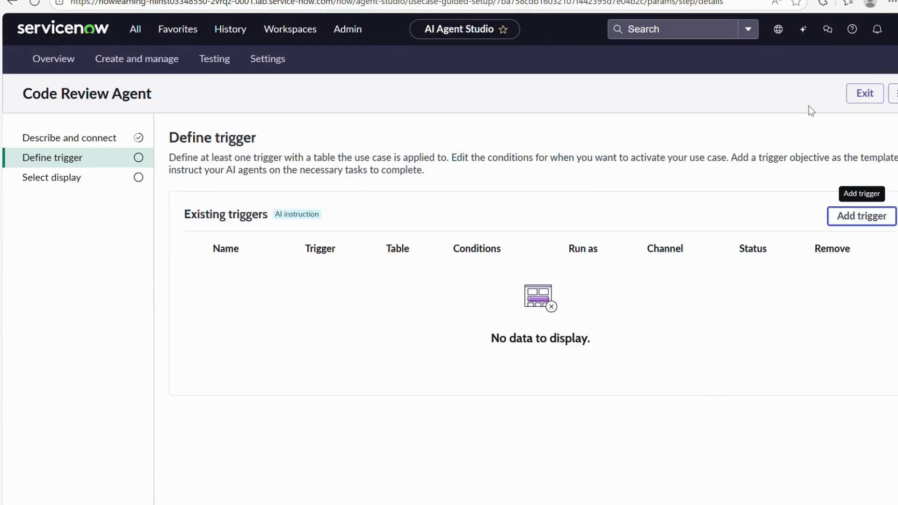
left_click(810, 30)
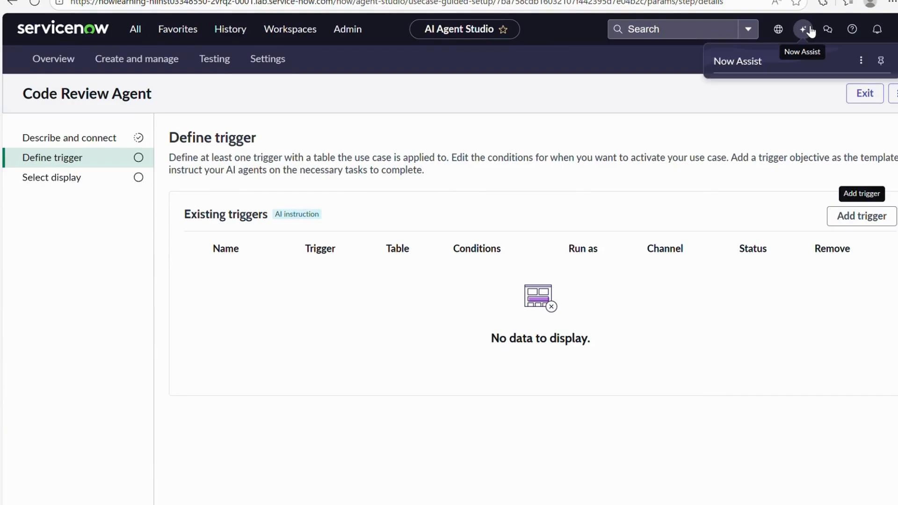
left_click(340, 121)
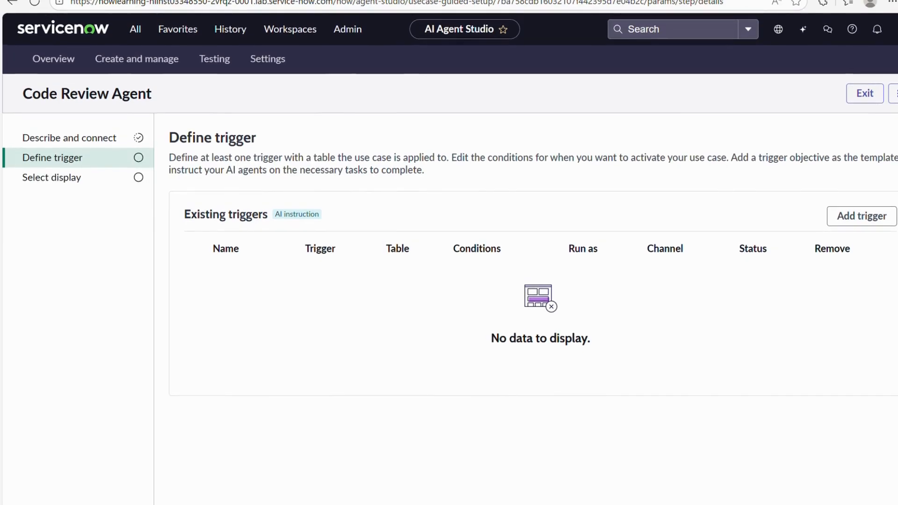
Step: Skip the trigger definition, turn on display in the Now Assist panel, and proceed to testing the use case
left_click(858, 504)
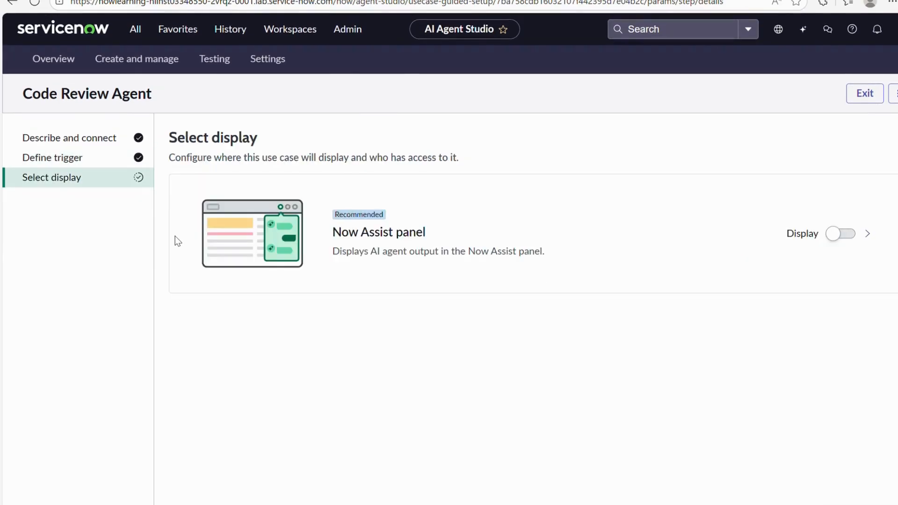
left_click(52, 182)
left_click(835, 237)
left_click(868, 504)
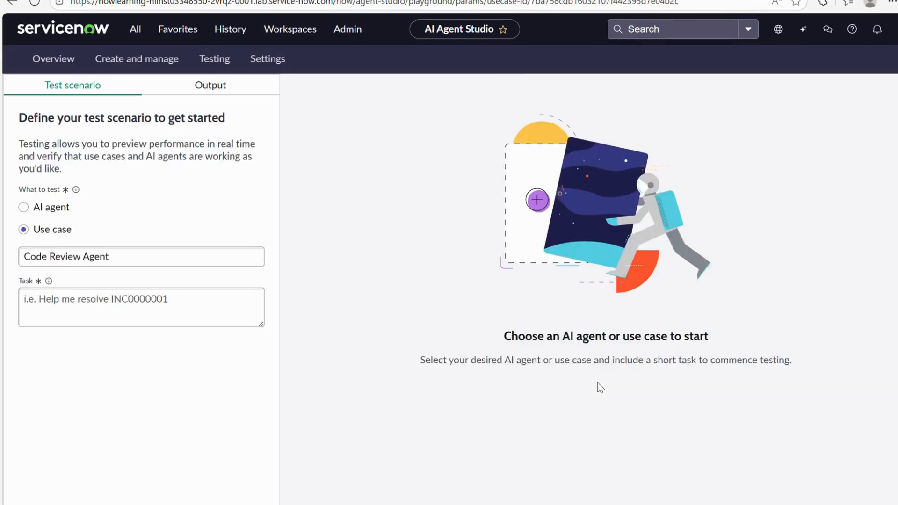
Step: Begin the use case's test task with the code line var gr = new GlidRecord("incident");
left_click_drag(109, 257, 20, 259)
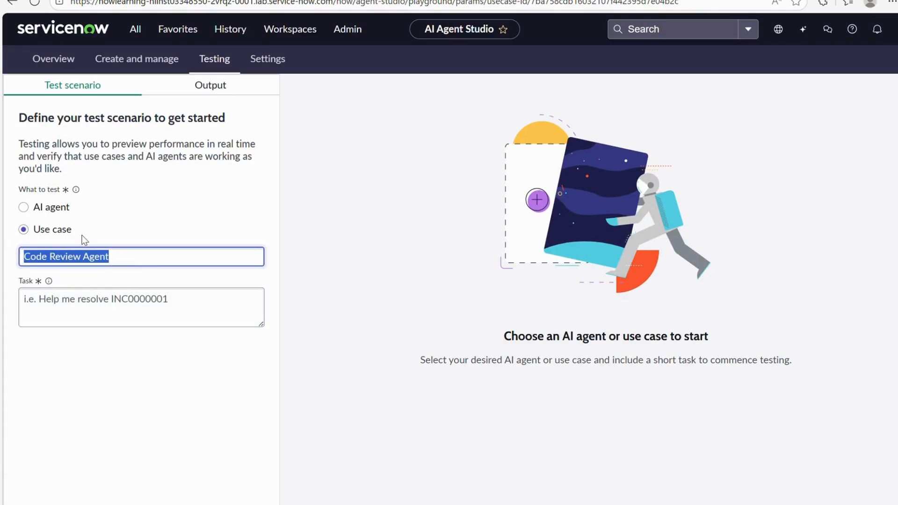
left_click(148, 304)
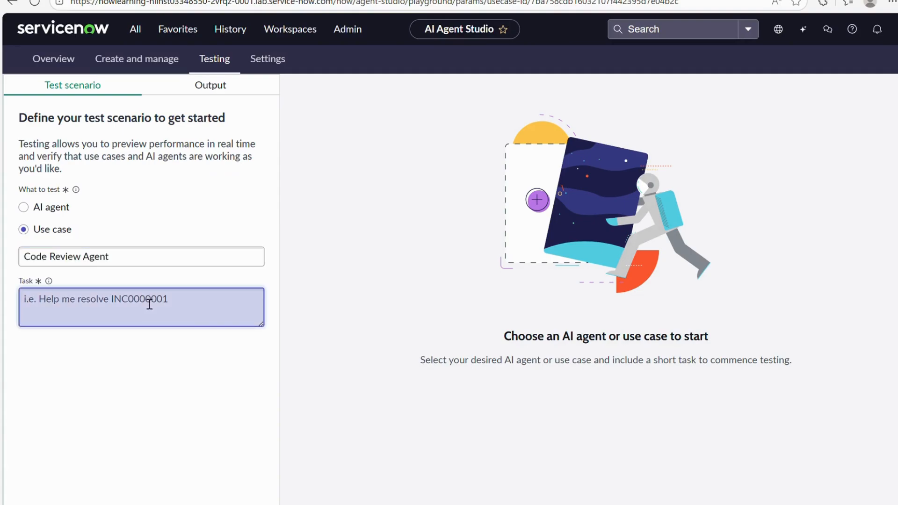
left_click(147, 261)
left_click(138, 273)
left_click(136, 297)
type("var gr = new Gl")
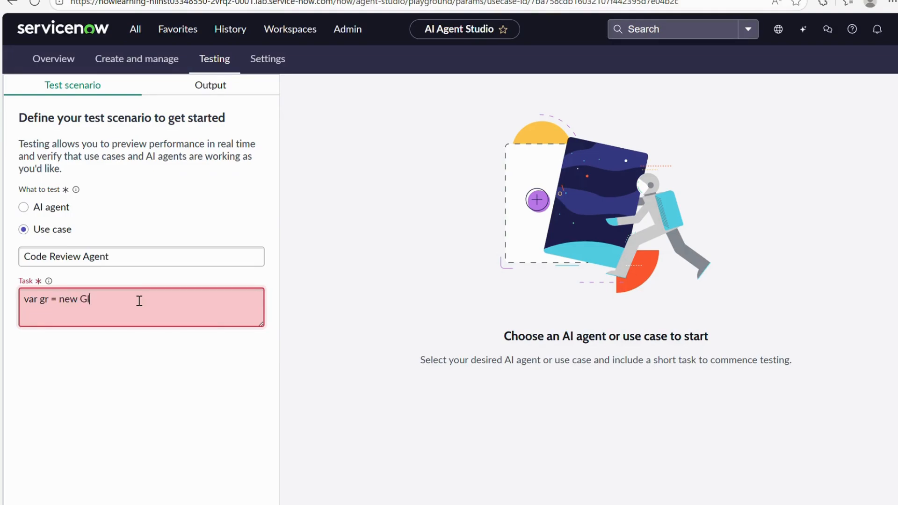
type("idRecord(\"in\")")
key("Left")
type("\"\"")
key("Left")
type("incident")
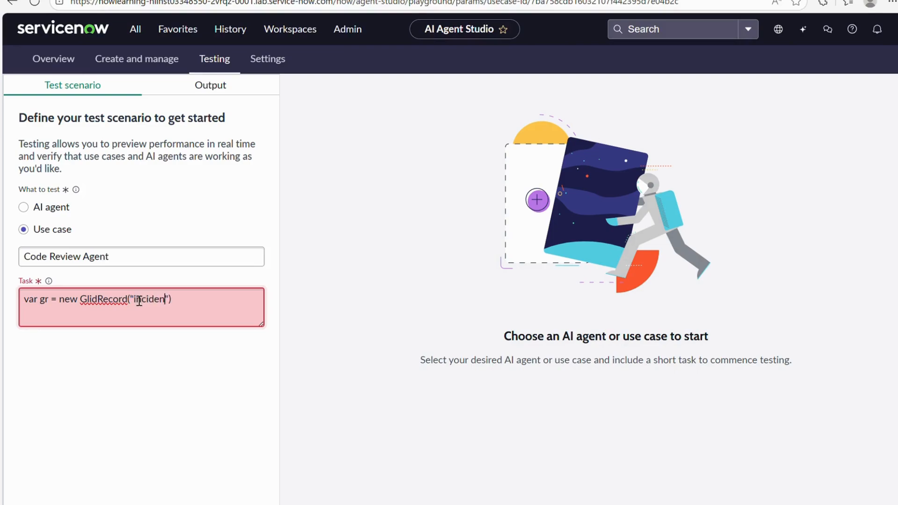
key("Right")
key("Right")
type(";")
key("Return")
Step: Add the line gra.addQuery("sys_id","25642u5485"); to the test task's code
type("gra.addQuery(\"\")")
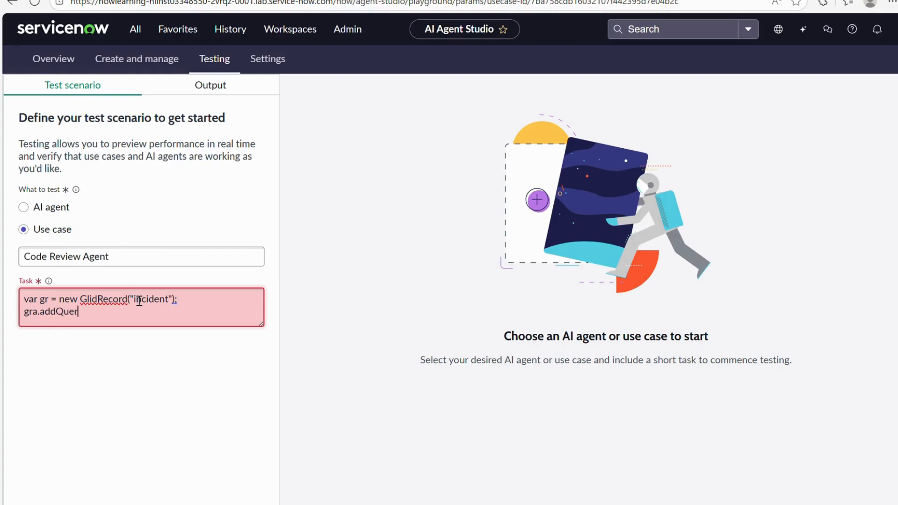
key("Left")
type("\"\"")
key("Left")
type("sys_id")
type("\",\"")
type("25642u5485")
key("End")
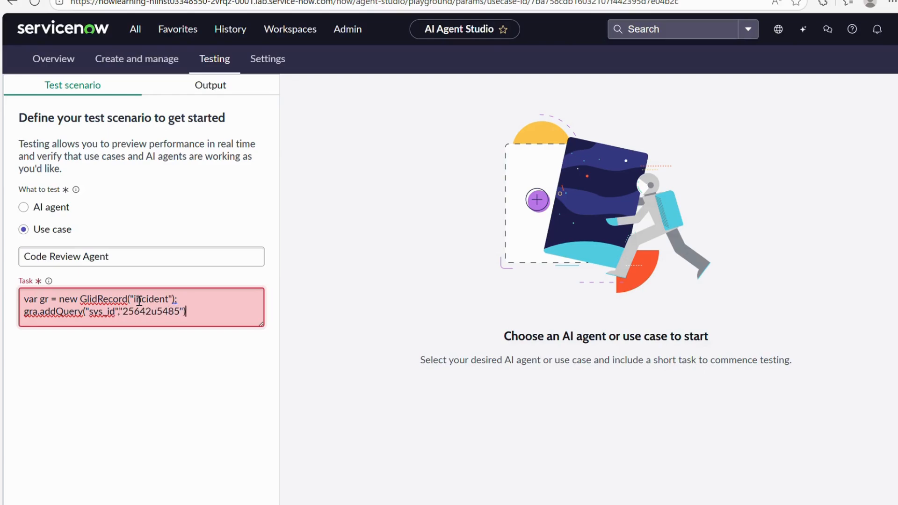
type(";")
Step: Add gr.query(); and an empty if(gr.next()){ } block to the test task's code
key("Return")
type("gr.query();")
key("Return")
type("if(gr.next()){")
key("Return")
type("}")
Step: Insert gs.print("Testing"); inside the if block of the test task's code
left_click(101, 317)
key("Return")
type("gs.print()")
key("Left")
type("\"\"")
key("Left")
type("Testi")
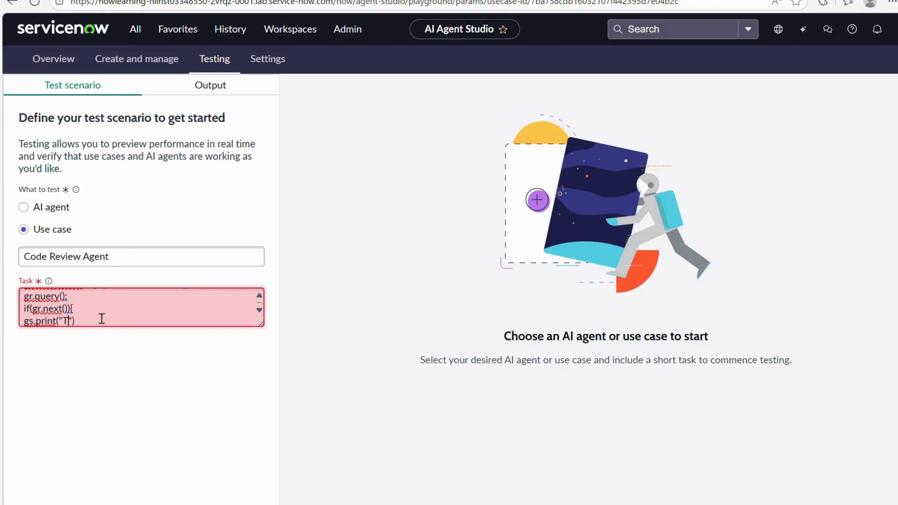
type("ng")
left_click(115, 348)
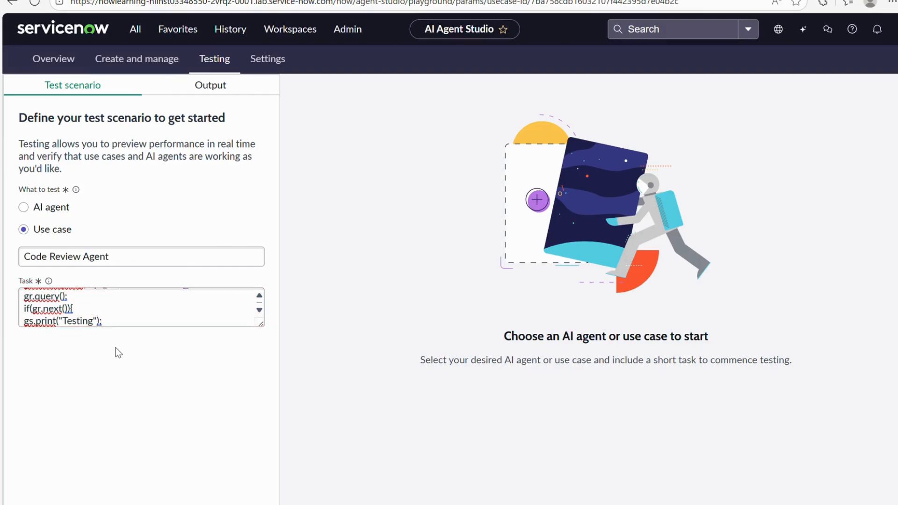
Step: Run the use case test and expand the code review response to read its full recommendations
left_click(196, 502)
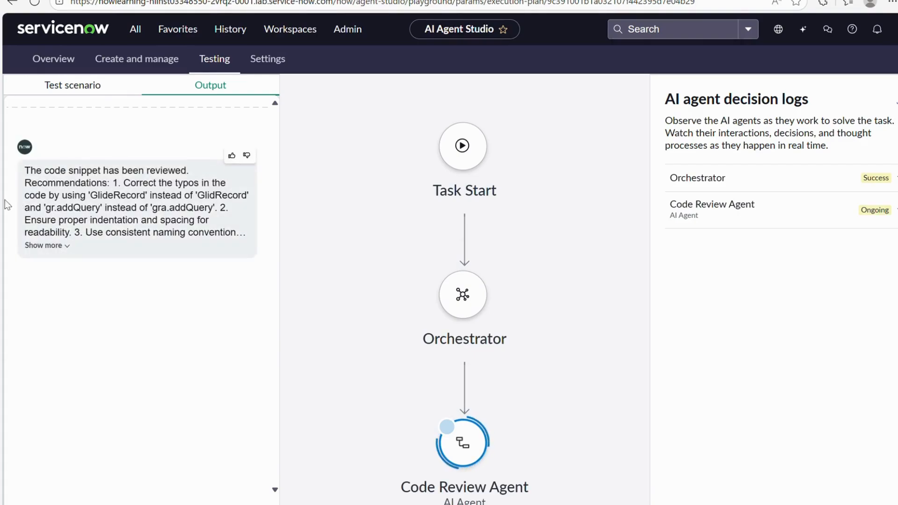
left_click(68, 247)
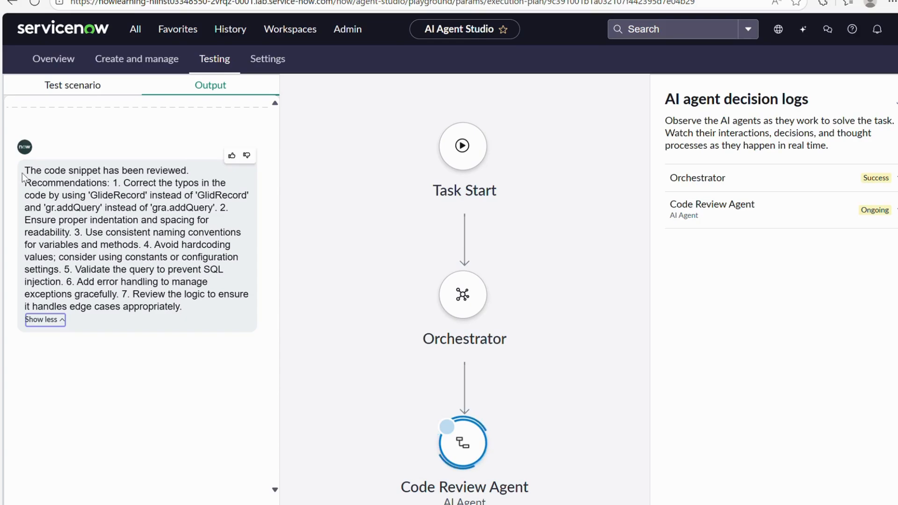
left_click_drag(34, 174, 187, 176)
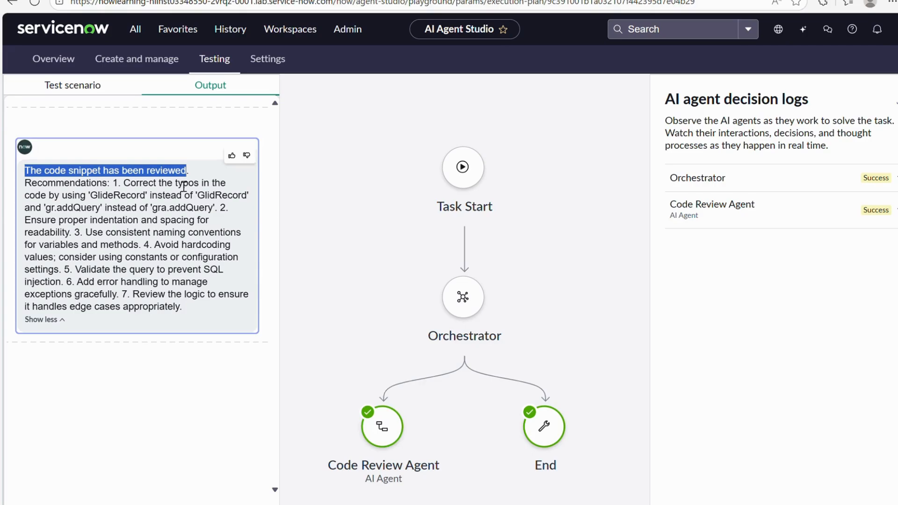
Step: Open the Code Review Agent from the list of AI agents on the management page
left_click(137, 61)
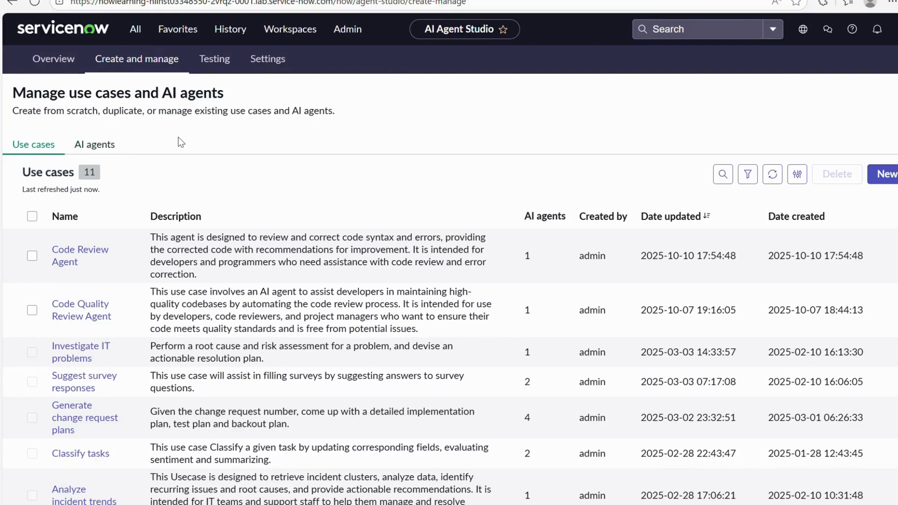
scroll(228, 137, "down", 1)
left_click(99, 126)
scroll(225, 145, "down", 1)
scroll(223, 139, "down", 1)
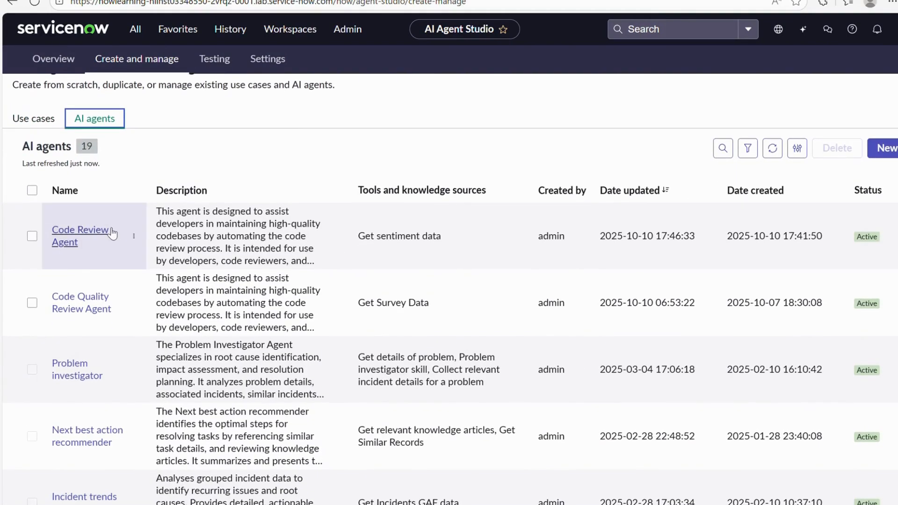
left_click(91, 229)
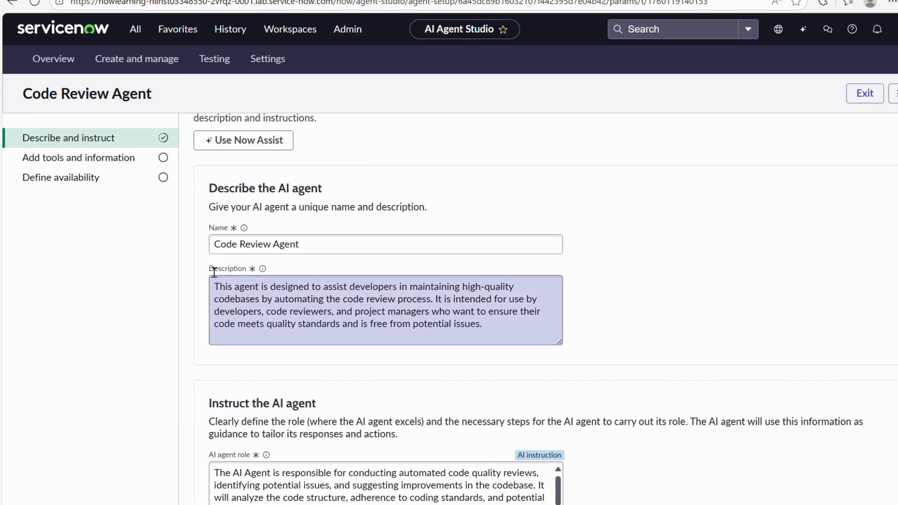
Step: Review the Code Review Agent's description, AI agent role and instructions
left_click(117, 145)
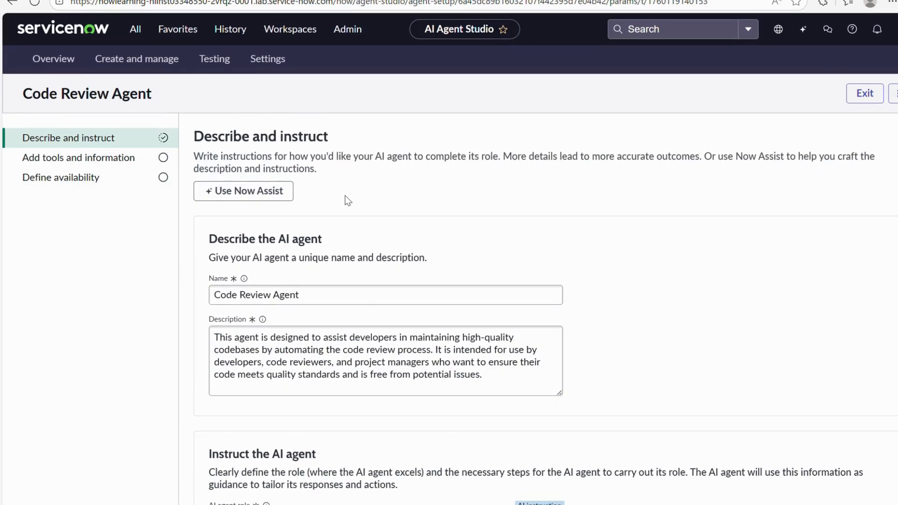
scroll(348, 201, "down", 5)
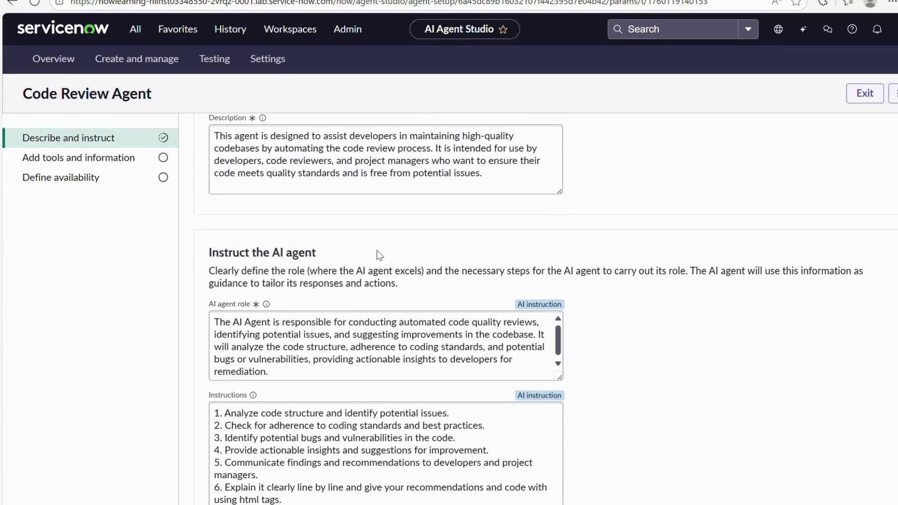
scroll(379, 256, "down", 1)
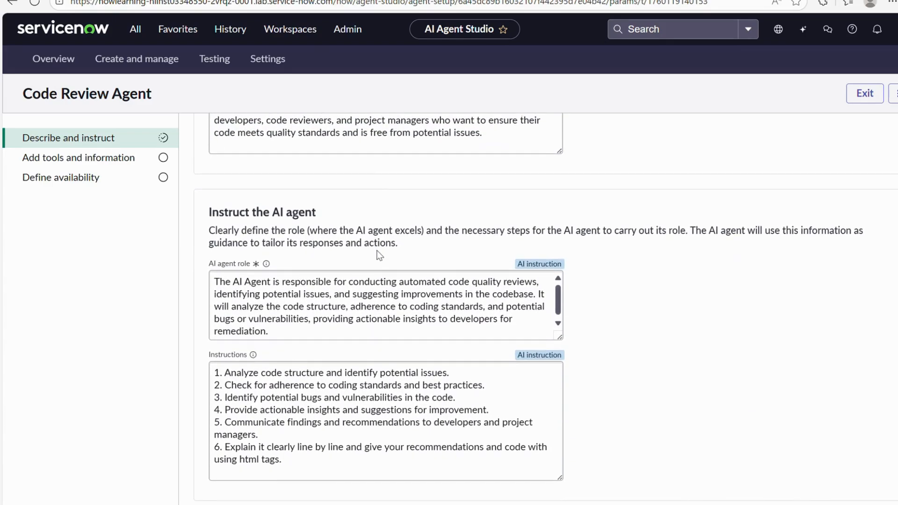
scroll(379, 255, "up", 3)
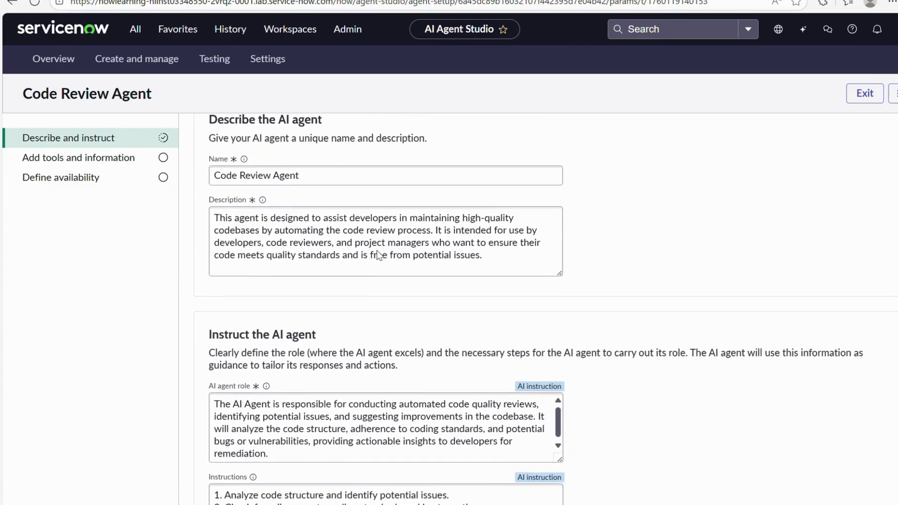
left_click(219, 224)
left_click_drag(219, 223, 510, 257)
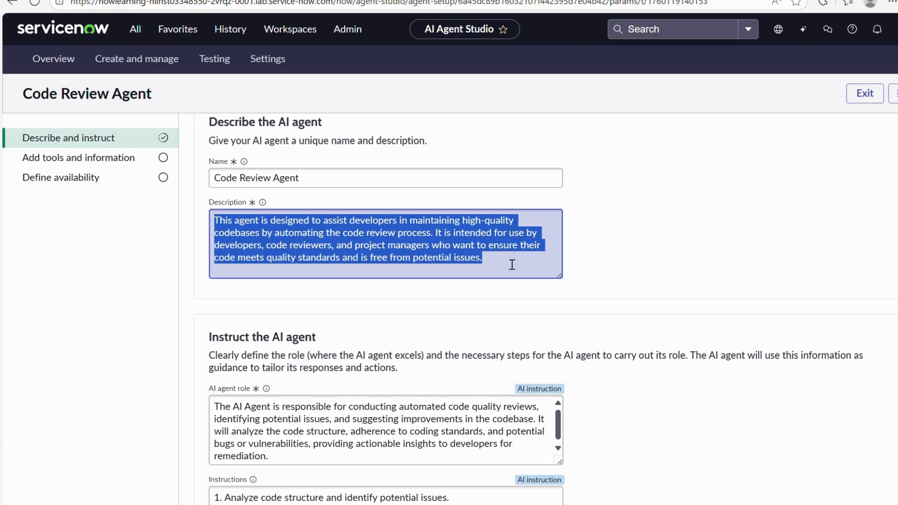
left_click(512, 265)
left_click_drag(216, 223, 502, 267)
scroll(502, 268, "down", 3)
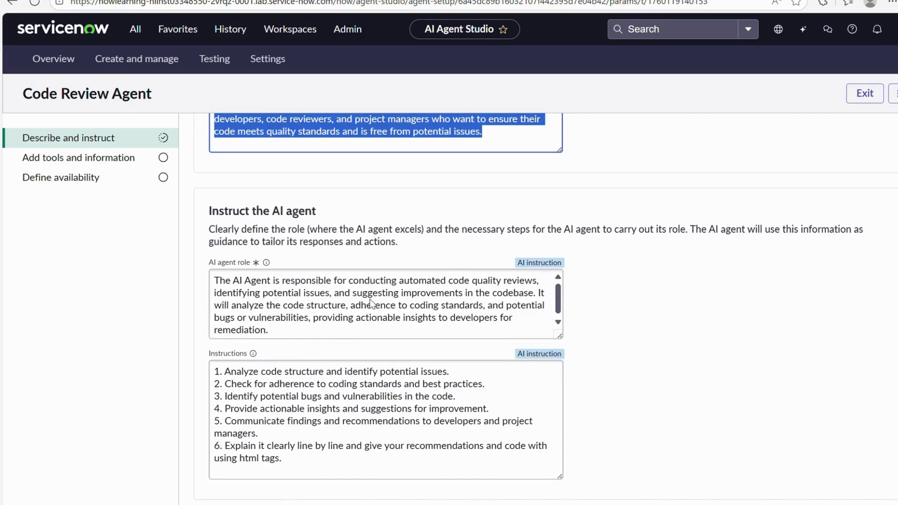
left_click(214, 282)
left_click_drag(282, 330, 206, 278)
left_click_drag(221, 376, 300, 464)
Step: Go to the agent's tools and information and review the configuration of the Get sentiment data subflow
left_click(857, 504)
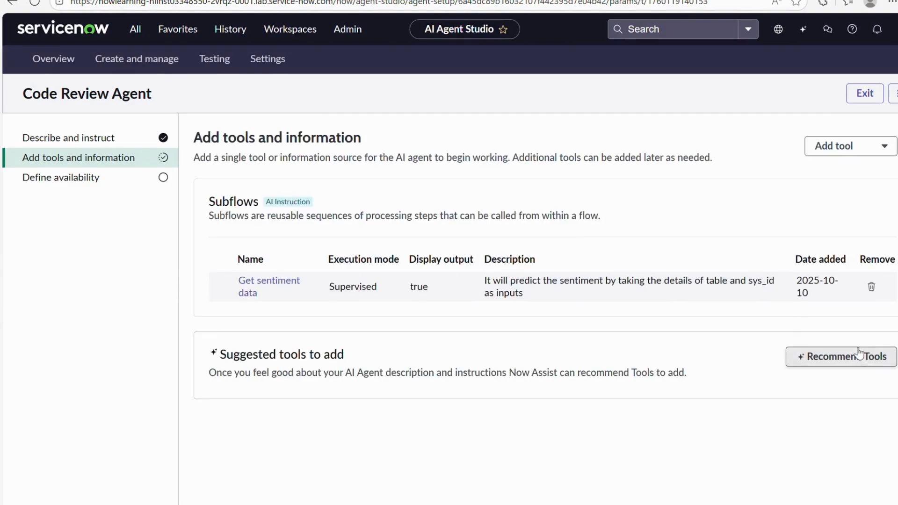
left_click(270, 291)
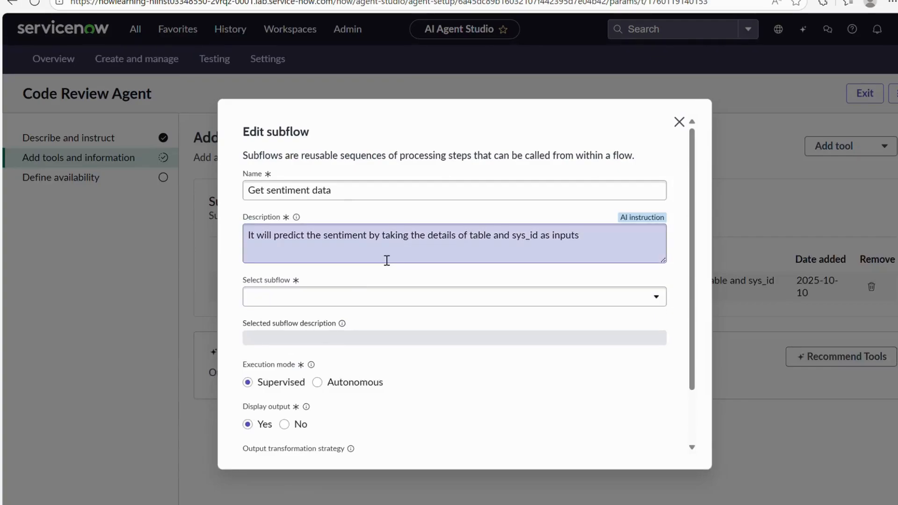
left_click_drag(362, 196, 245, 190)
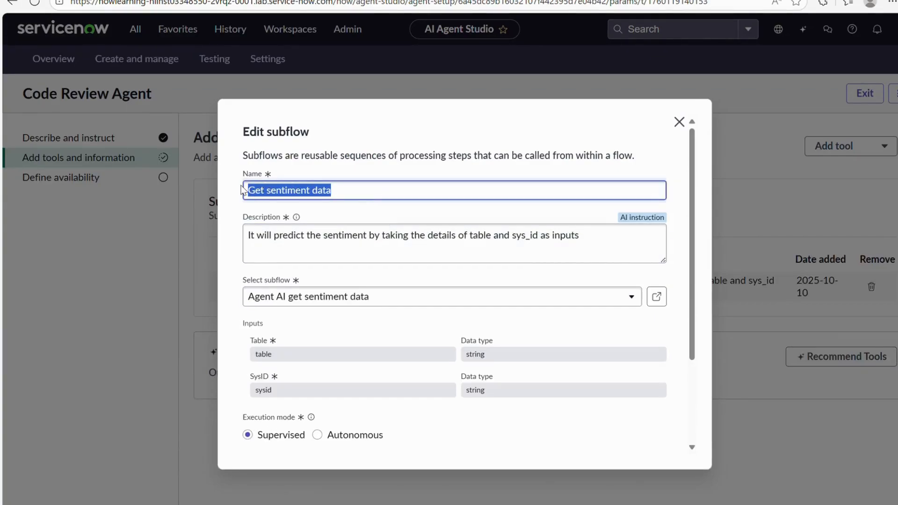
scroll(365, 266, "down", 3)
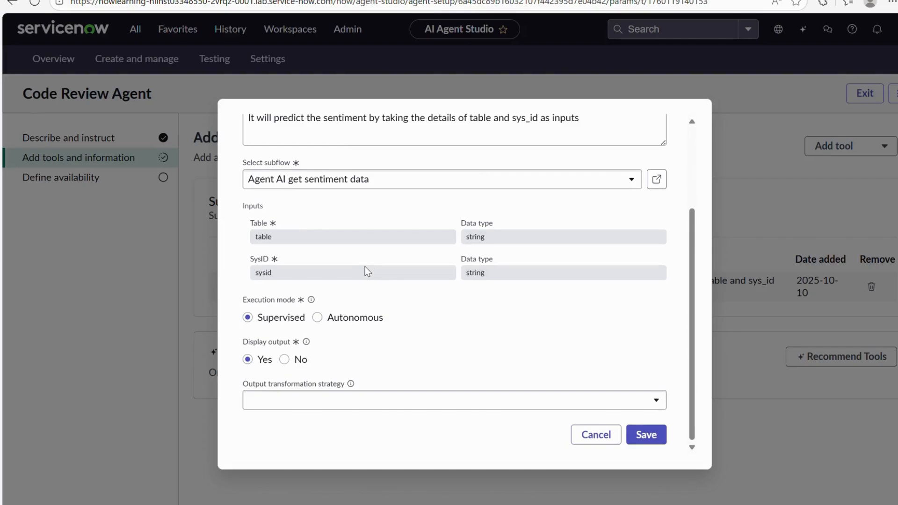
scroll(366, 267, "up", 1)
scroll(649, 232, "up", 3)
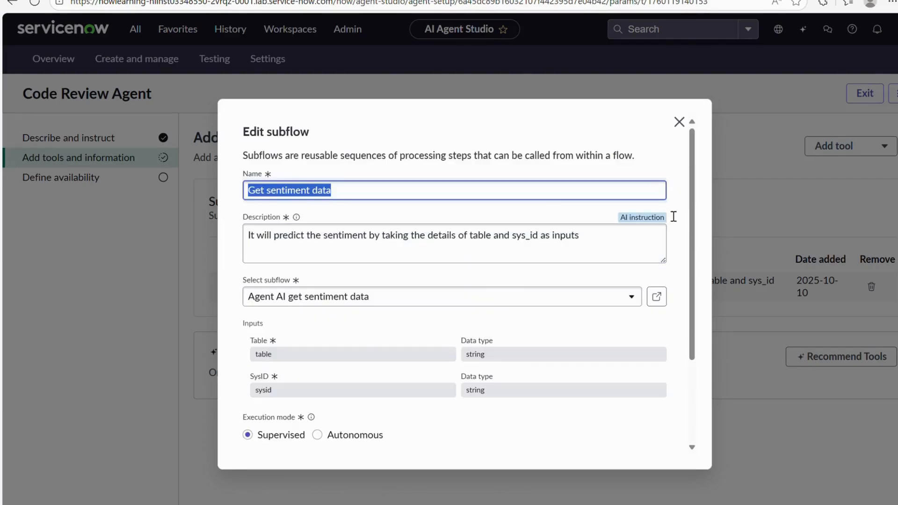
left_click(679, 122)
Step: Look over the tool types that can be added and check the agent's availability status
left_click(880, 146)
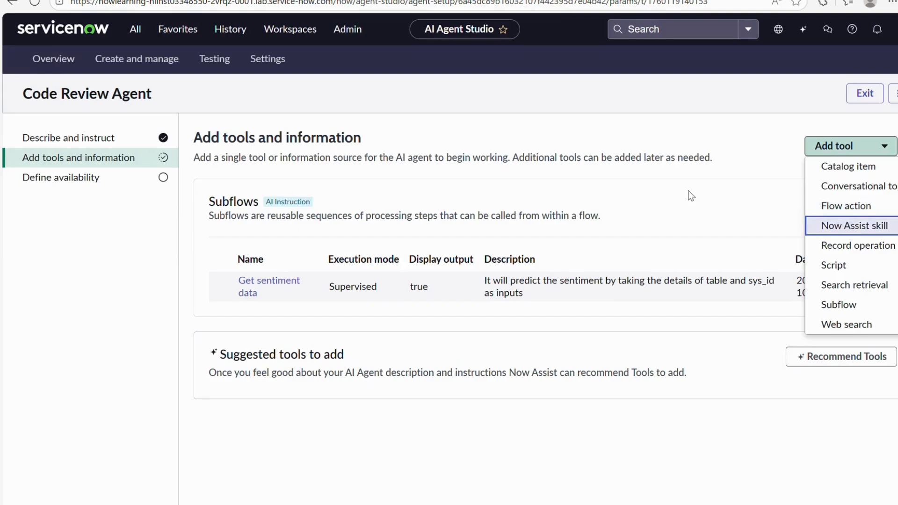
left_click(562, 307)
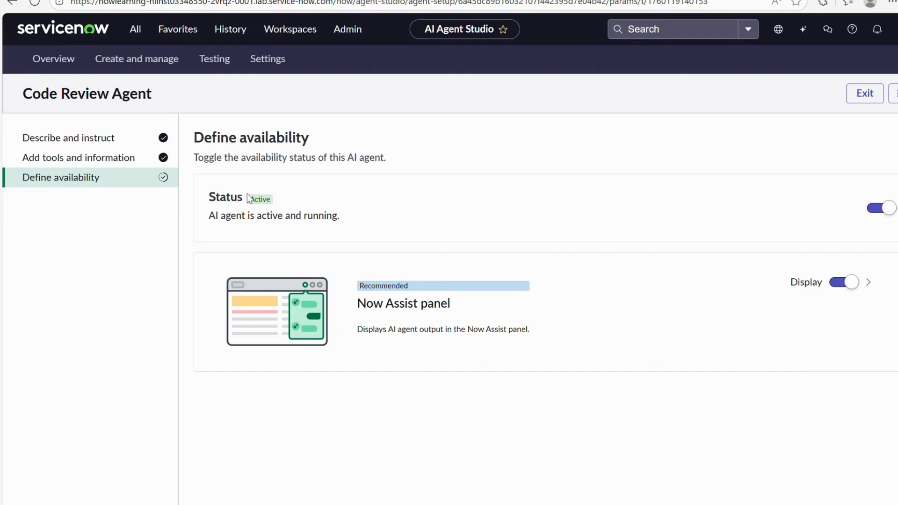
left_click_drag(209, 197, 267, 201)
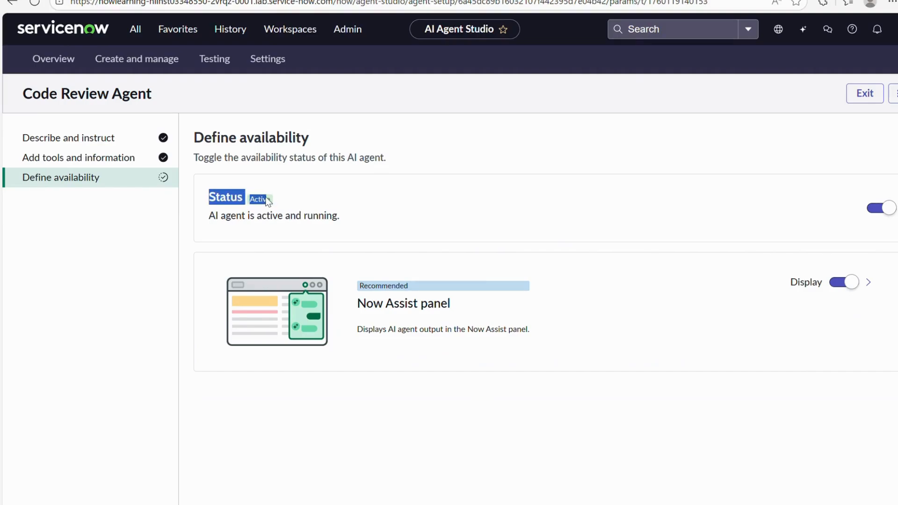
left_click(343, 218)
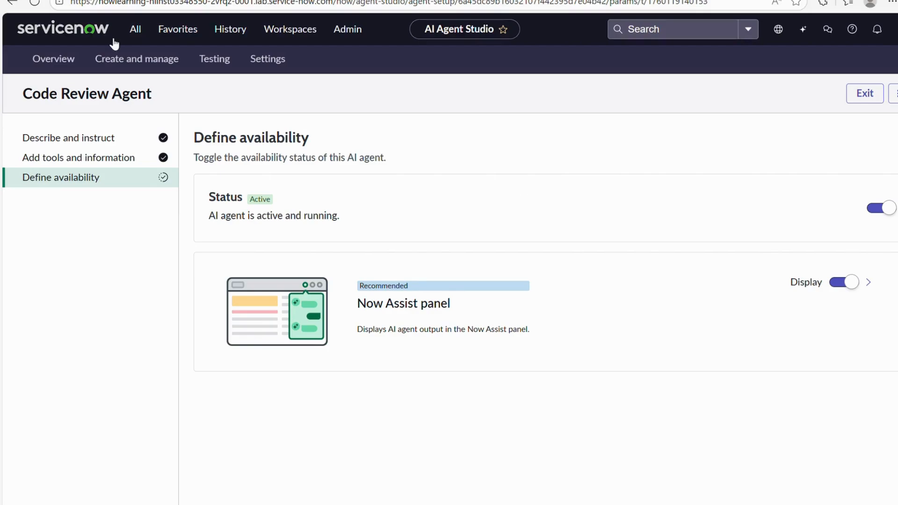
Step: Open the Code Review Agent use case and review its description, instructions and connected AI agent
left_click(144, 62)
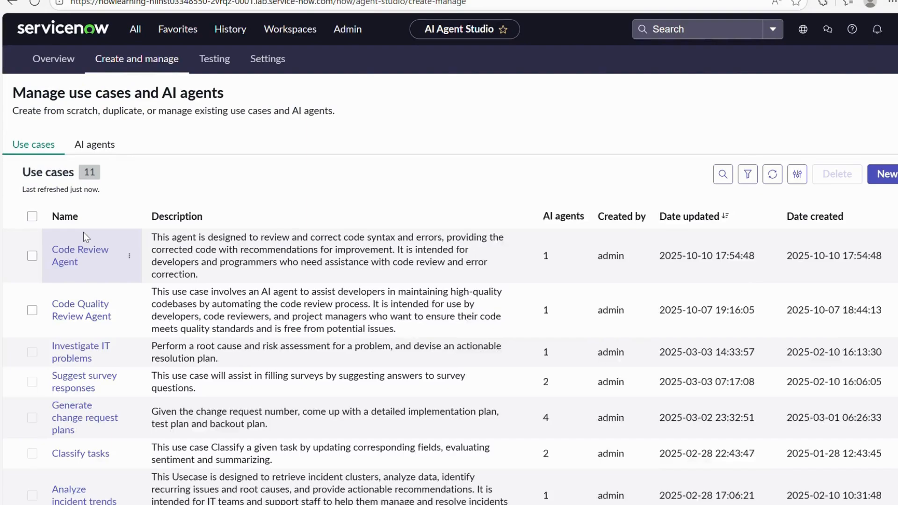
left_click(75, 263)
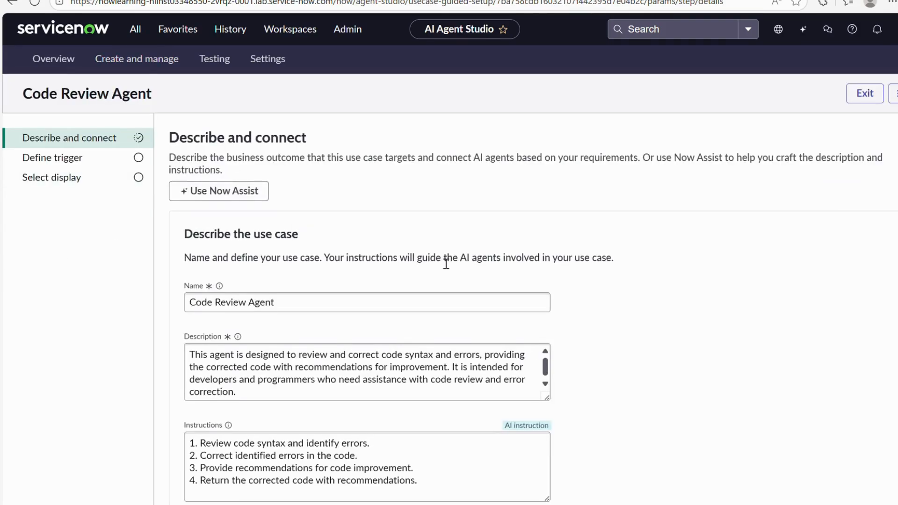
scroll(345, 235, "down", 2)
scroll(276, 300, "down", 1)
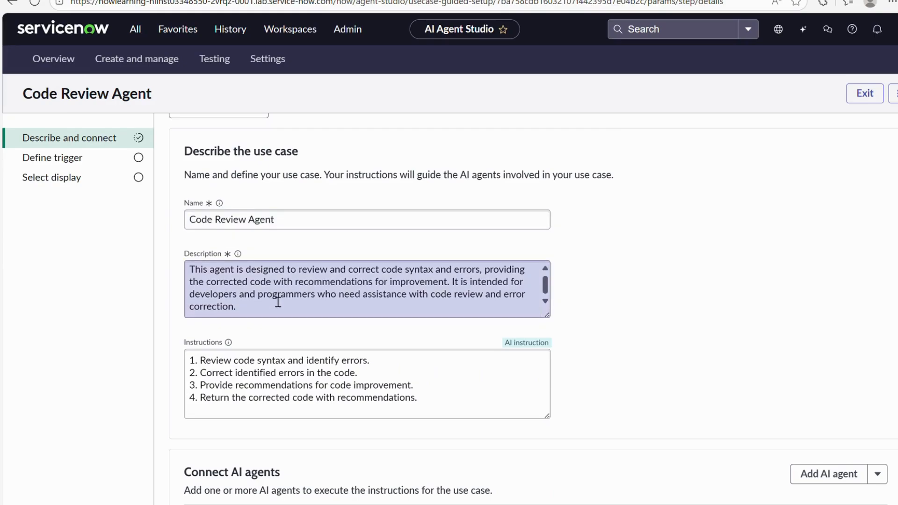
scroll(290, 387, "down", 3)
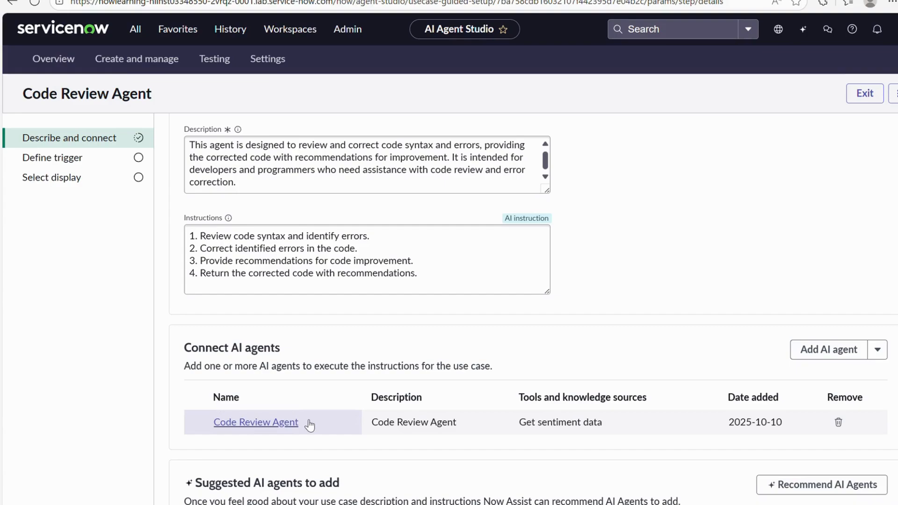
scroll(389, 355, "up", 3)
Step: Start a new trigger for the use case with the Created type and the name "BR Sction"
left_click(42, 159)
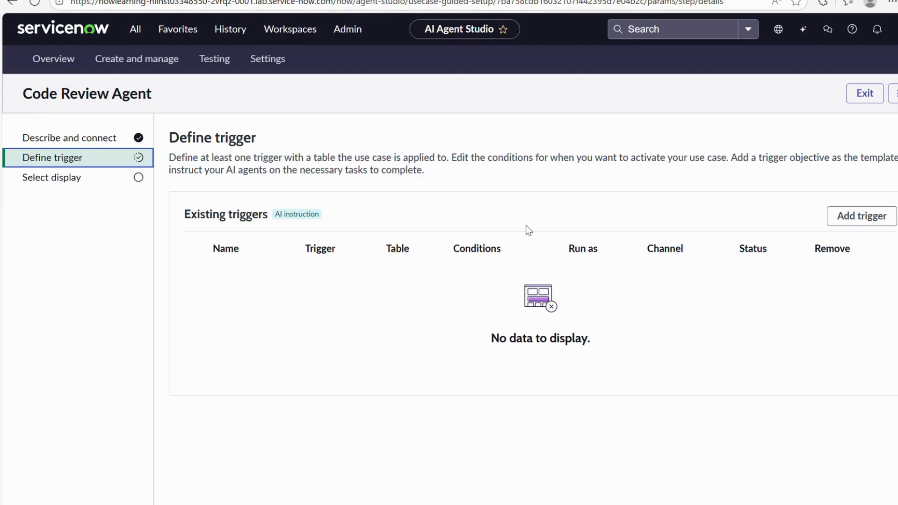
left_click(861, 216)
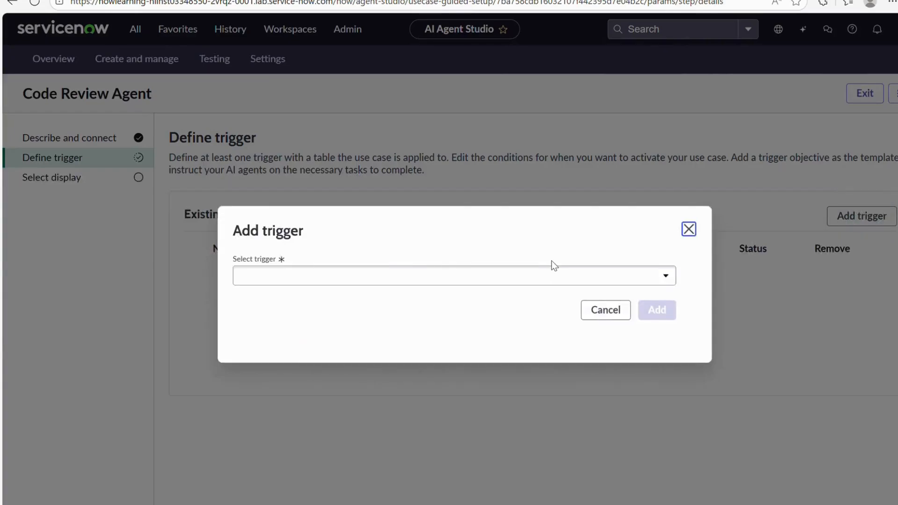
left_click(411, 275)
left_click(345, 340)
left_click(304, 289)
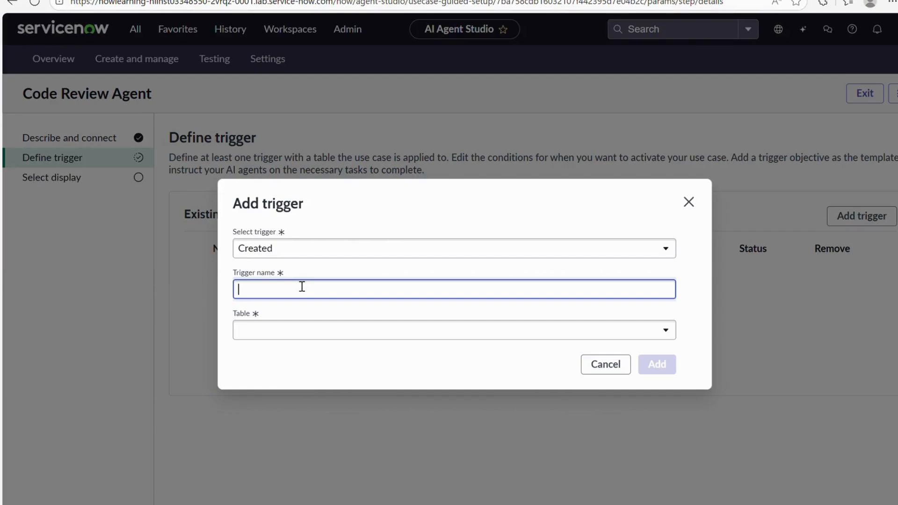
type("BR Scti")
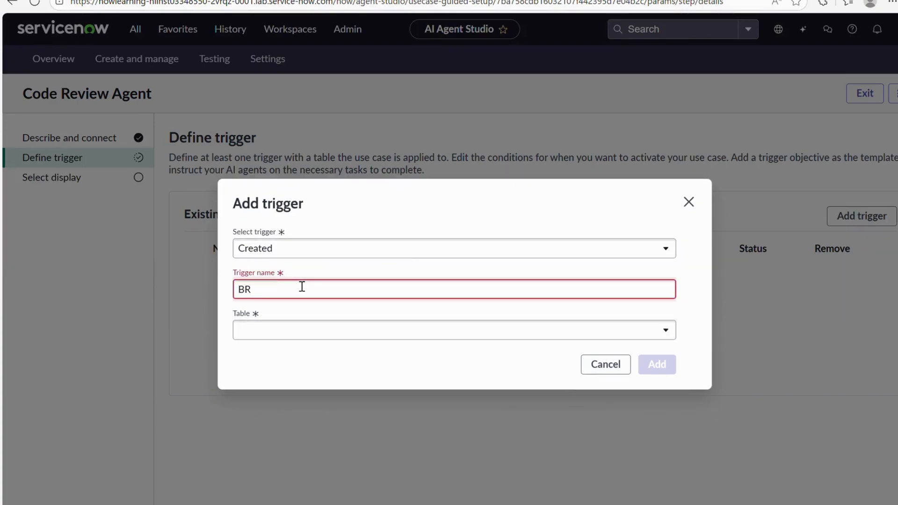
type("on")
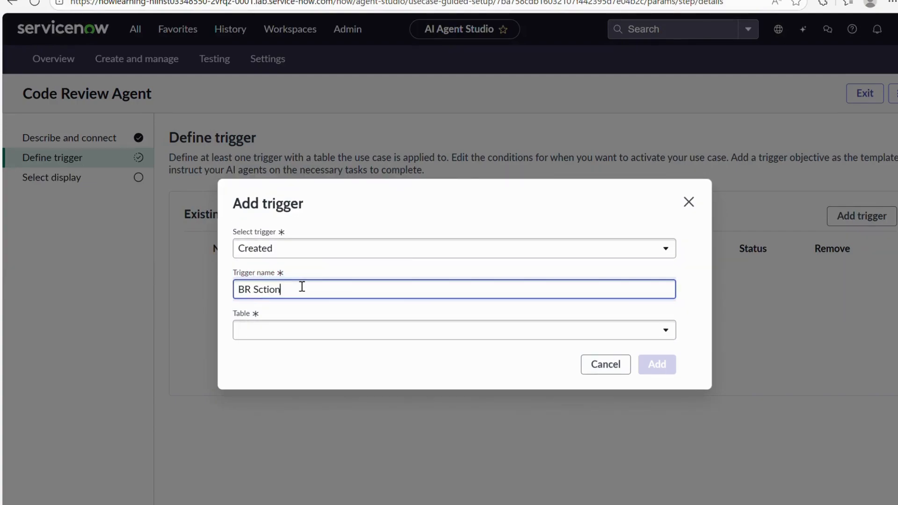
Step: Set the trigger's table to Business Rule (sys_script)
left_click(295, 330)
type("sy")
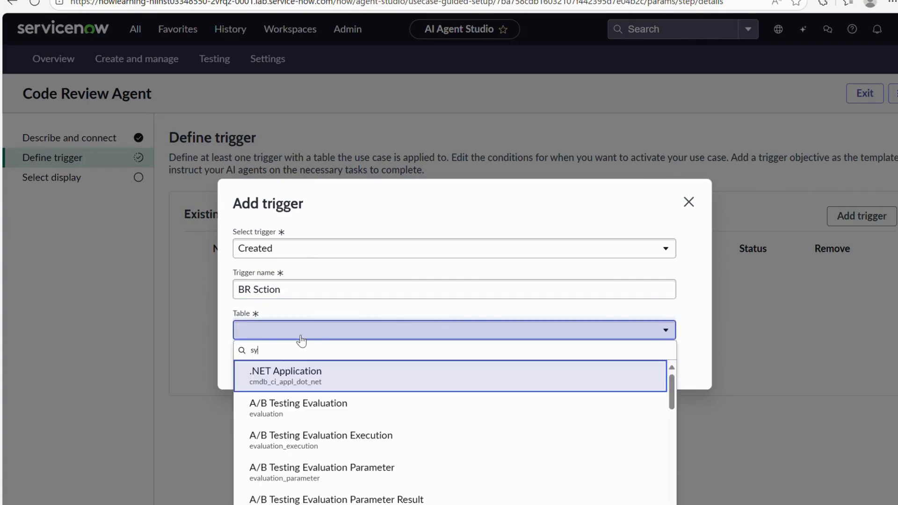
type("s-script")
key("BackSpace")
key("BackSpace")
key("BackSpace")
key("BackSpace")
key("BackSpace")
key("BackSpace")
key("BackSpace")
type("_script")
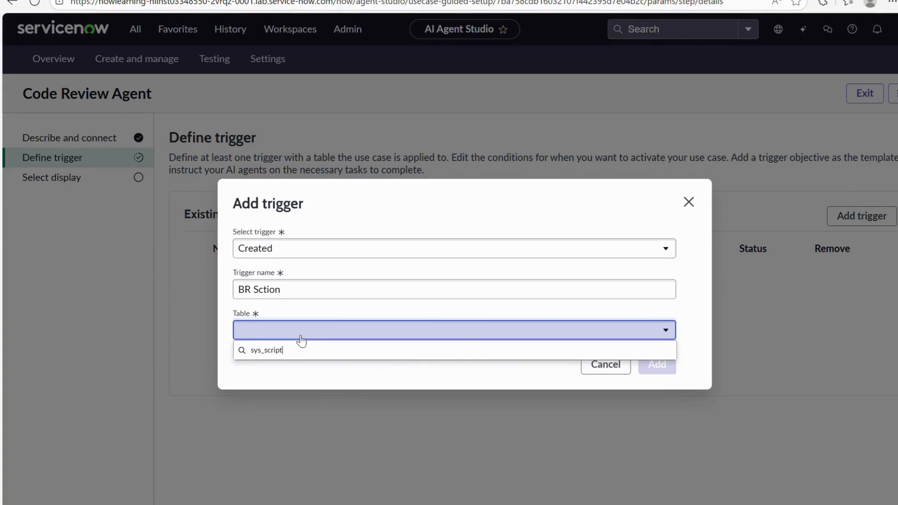
key("BackSpace")
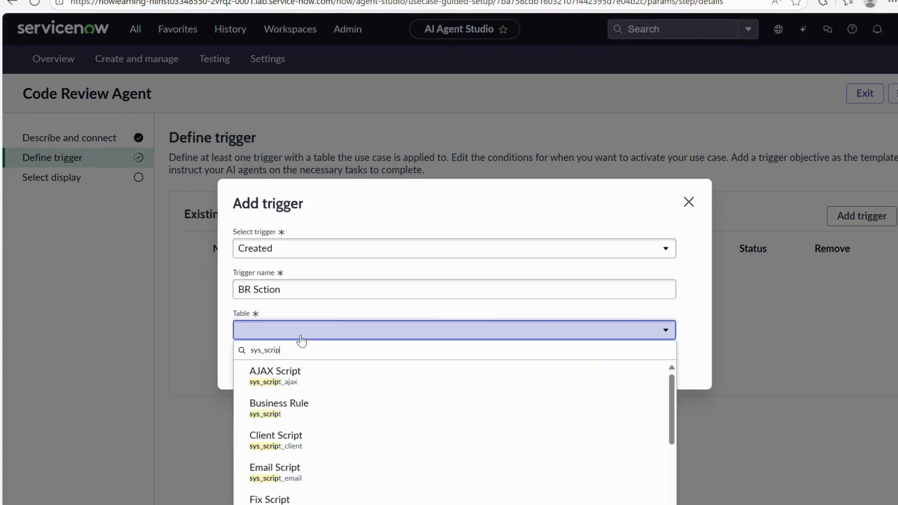
left_click(301, 410)
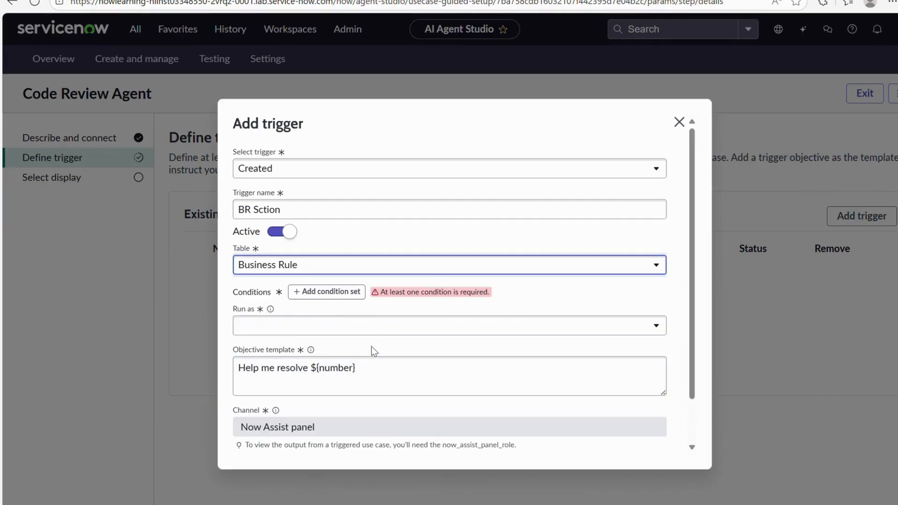
Step: Add a trigger condition requiring that Script is not empty
left_click(319, 316)
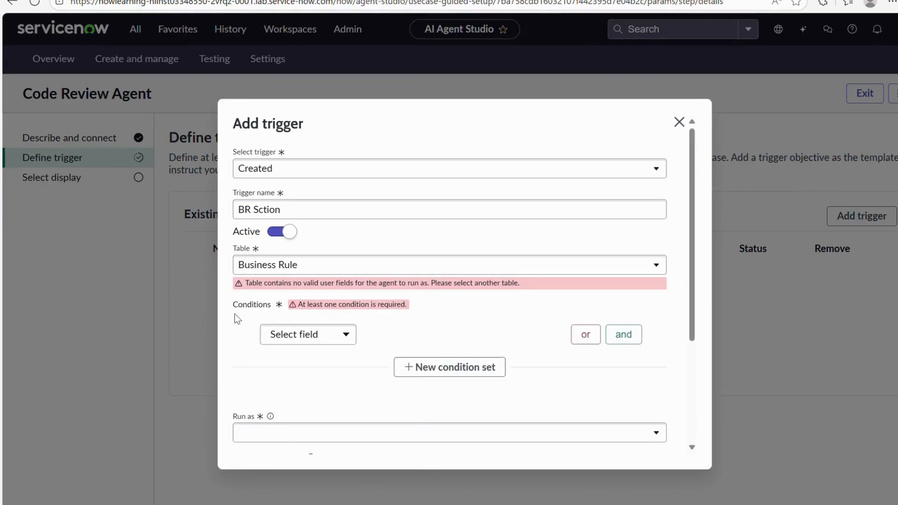
left_click(317, 339)
type("script")
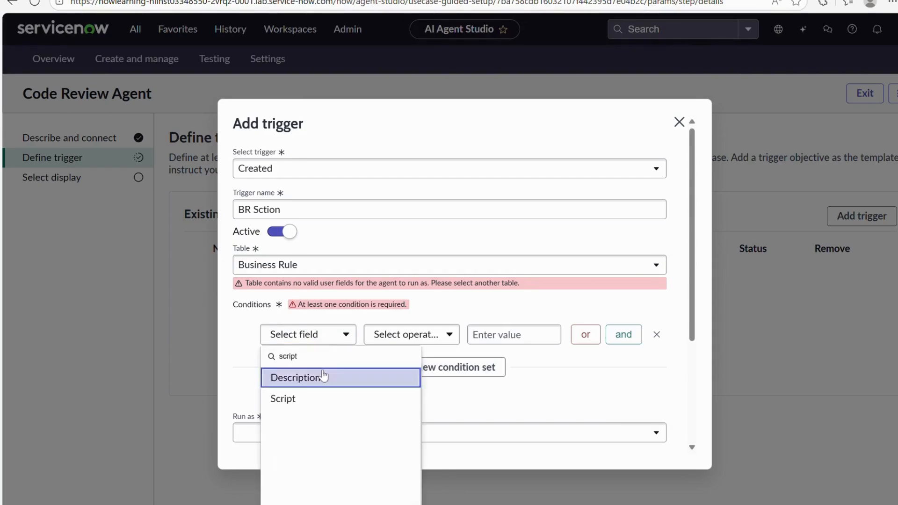
left_click(312, 398)
left_click(413, 336)
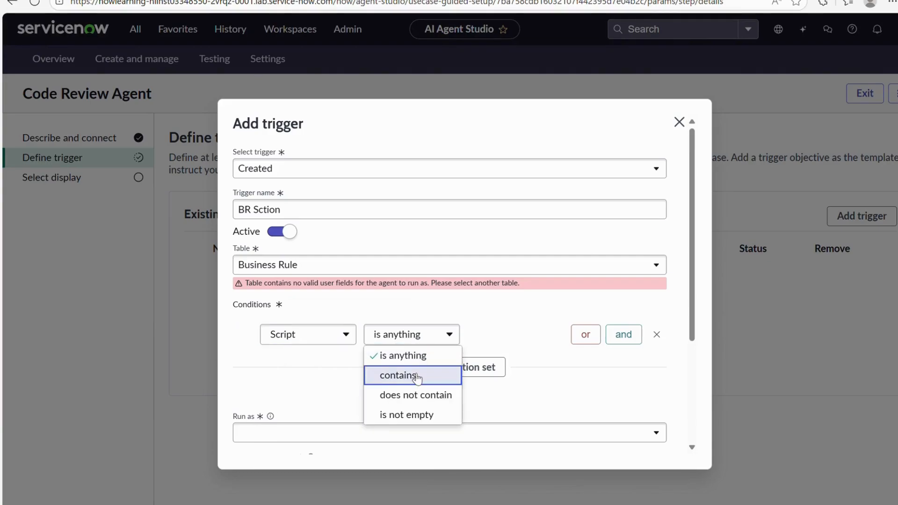
left_click(408, 414)
scroll(363, 401, "down", 2)
scroll(293, 362, "down", 2)
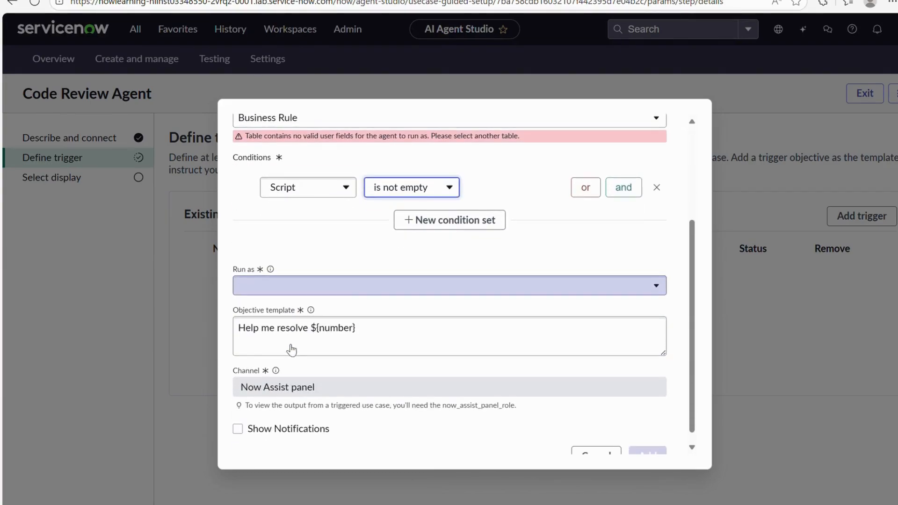
Step: Try to set the trigger's Run as field to admin
left_click(280, 288)
type("admin")
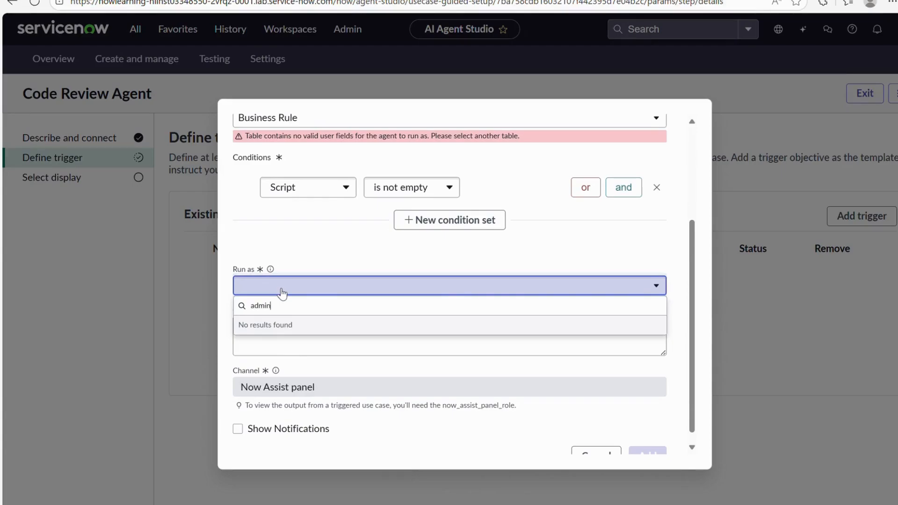
key("BackSpace")
key("BackSpace")
key("BackSpace")
key("BackSpace")
key("BackSpace")
left_click(312, 262)
Step: Replace the number variable in the trigger's objective template with script
scroll(315, 266, "down", 1)
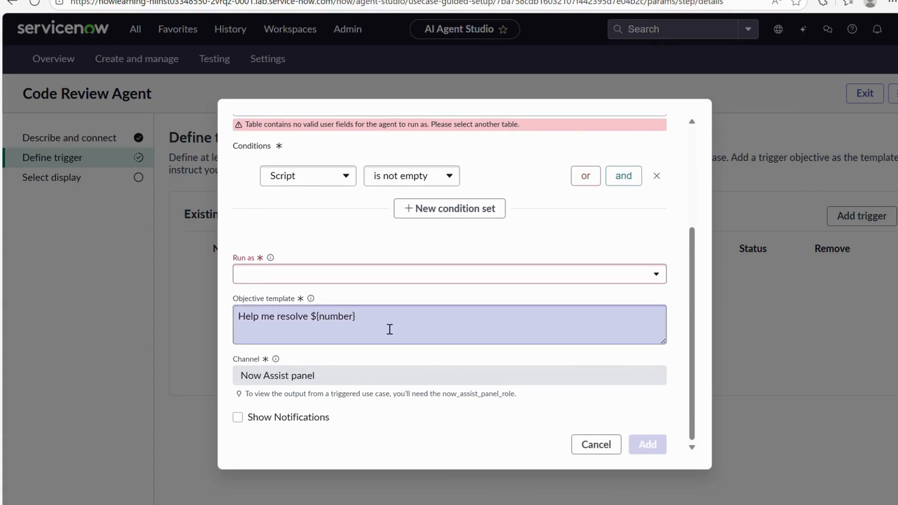
left_click_drag(232, 299, 347, 320)
left_click(326, 318)
key("BackSpace")
type("s")
key("Right")
key("BackSpace")
key("BackSpace")
type("ss")
key("BackSpace")
type("cript")
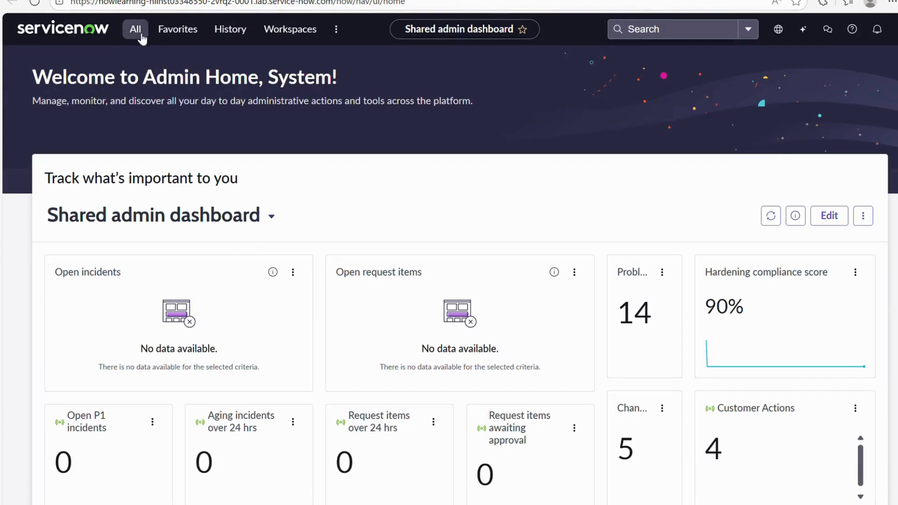
Step: From the admin home page, find and open the Business Rules list under System Definition
left_click(141, 34)
left_click_drag(110, 63, 73, 63)
key("BackSpace")
type("business rule")
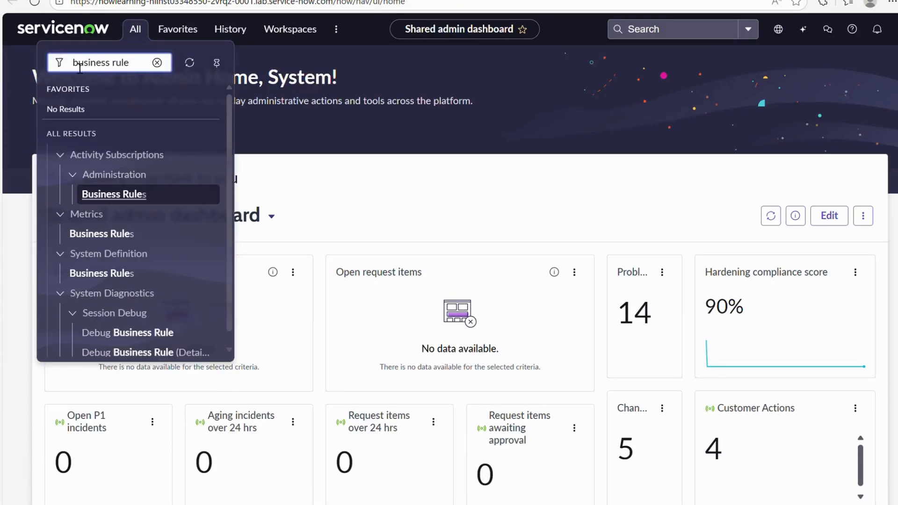
scroll(97, 257, "down", 1)
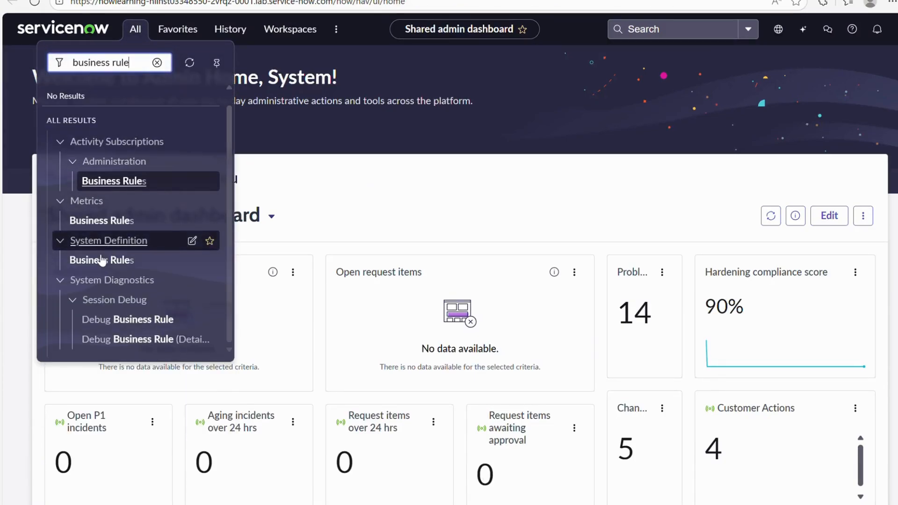
left_click(99, 259)
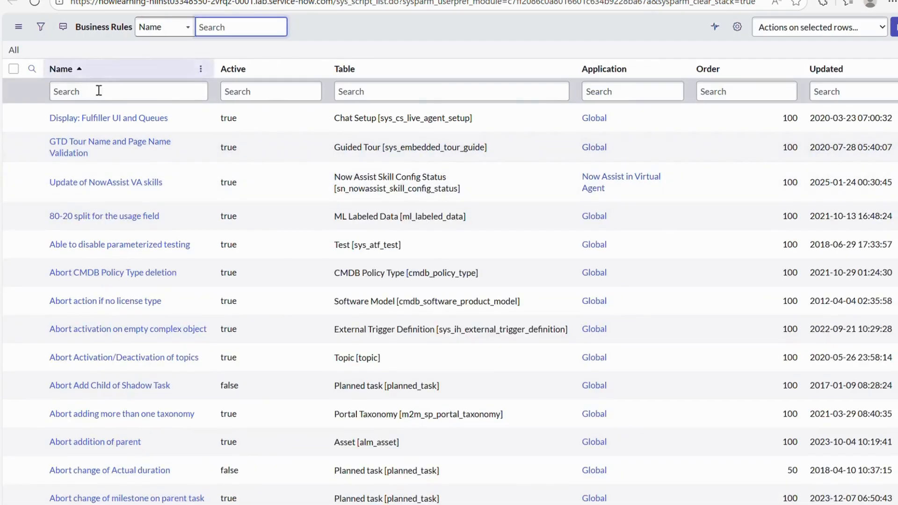
Step: Open the "Display: Fulfiller UI and Queues" business rule and view its advanced script
left_click(102, 120)
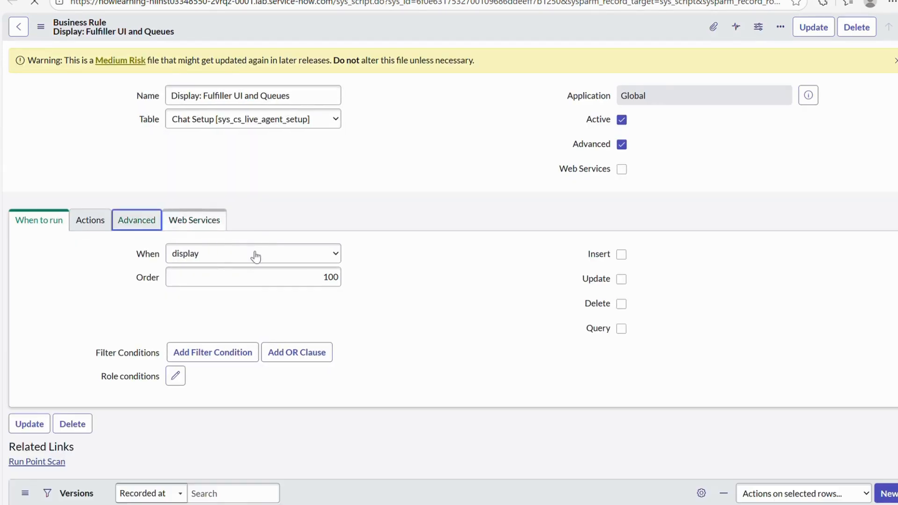
scroll(261, 256, "down", 1)
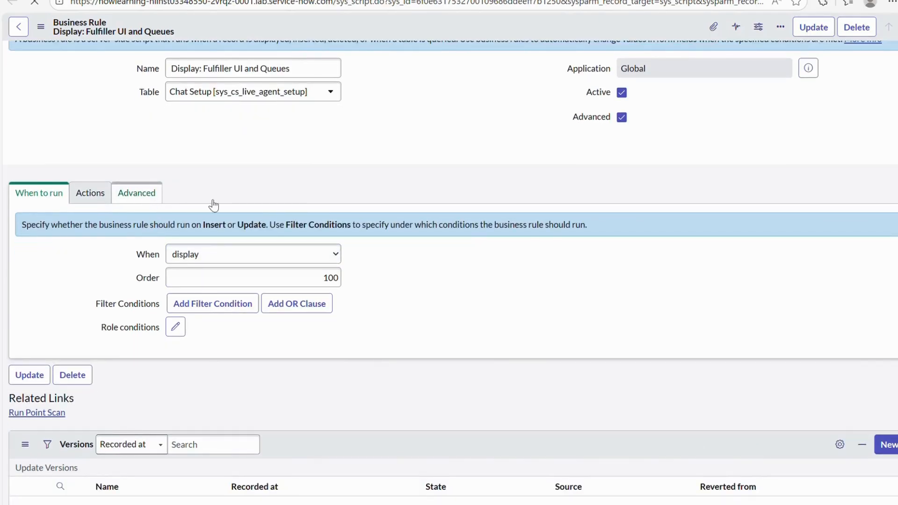
left_click(152, 196)
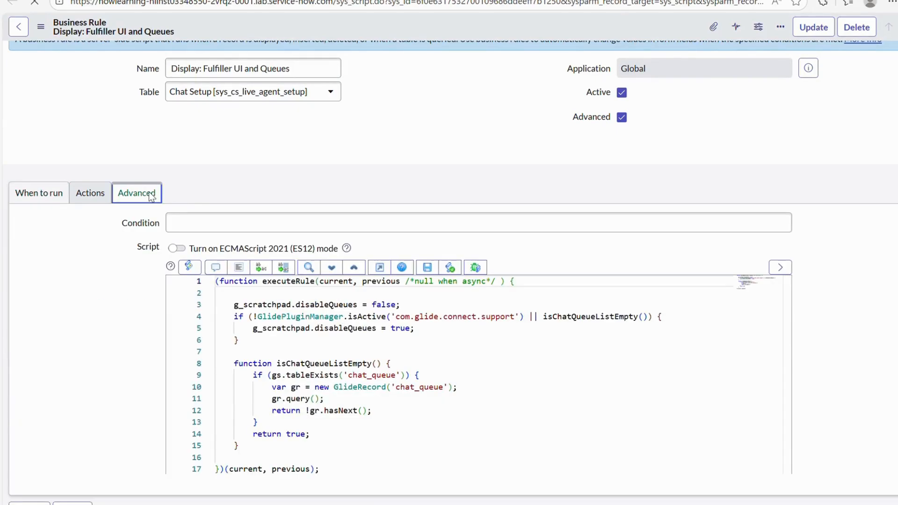
Step: Return to the Code Review Agent trigger form and discard the unfinished trigger
right_click(153, 252)
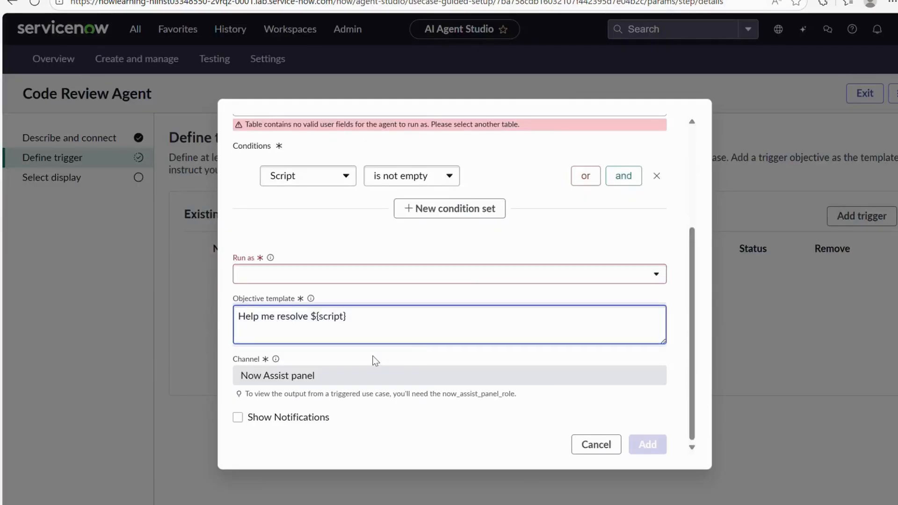
double_click(327, 319)
left_click(595, 446)
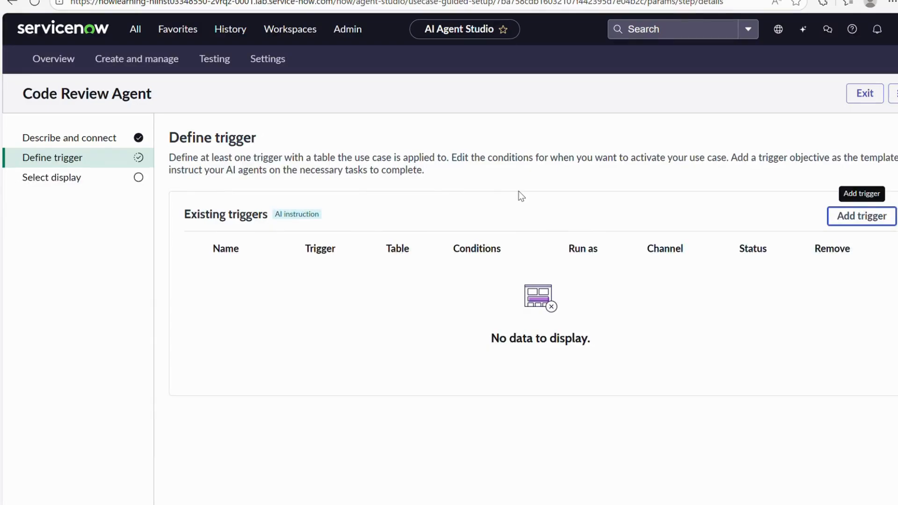
Step: Continue without a trigger, enable display in the Now Assist panel, and save the use case to proceed to testing
left_click(858, 504)
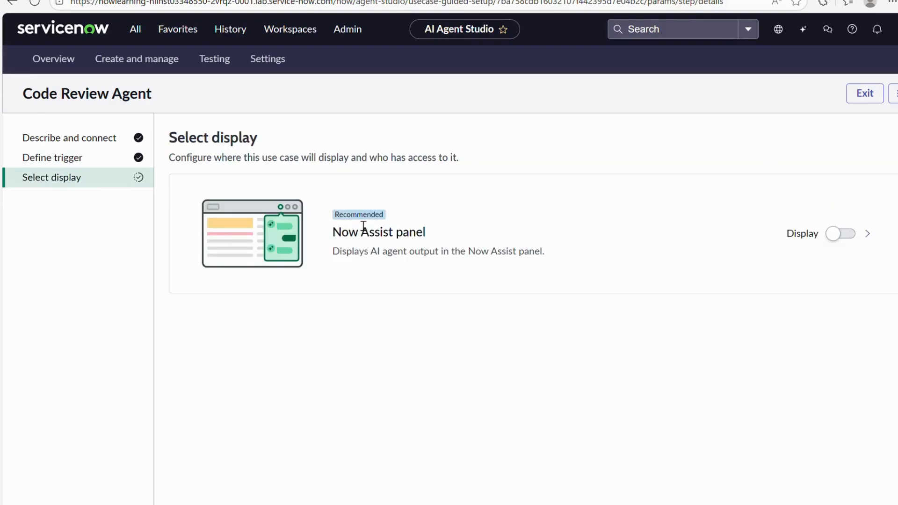
left_click(835, 234)
left_click(857, 504)
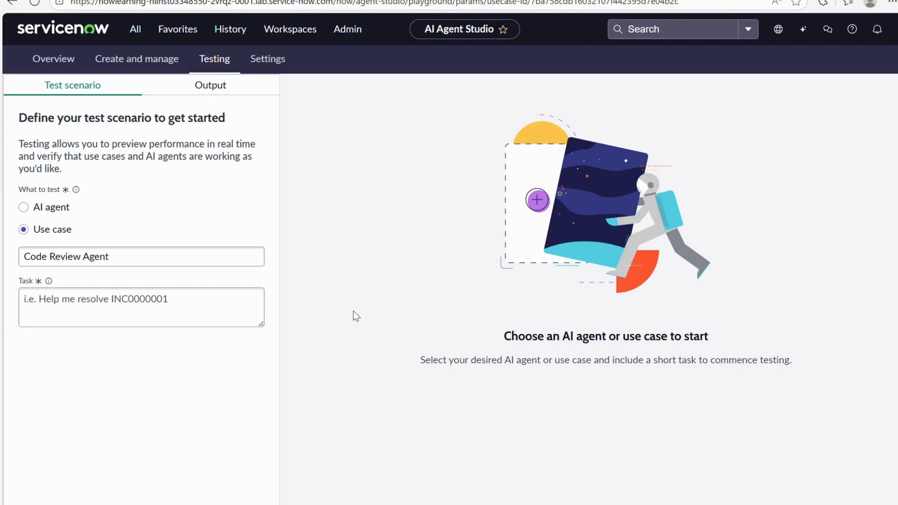
Step: Open the Now Assist chat panel to view where the agent can be used, and close it
left_click(803, 29)
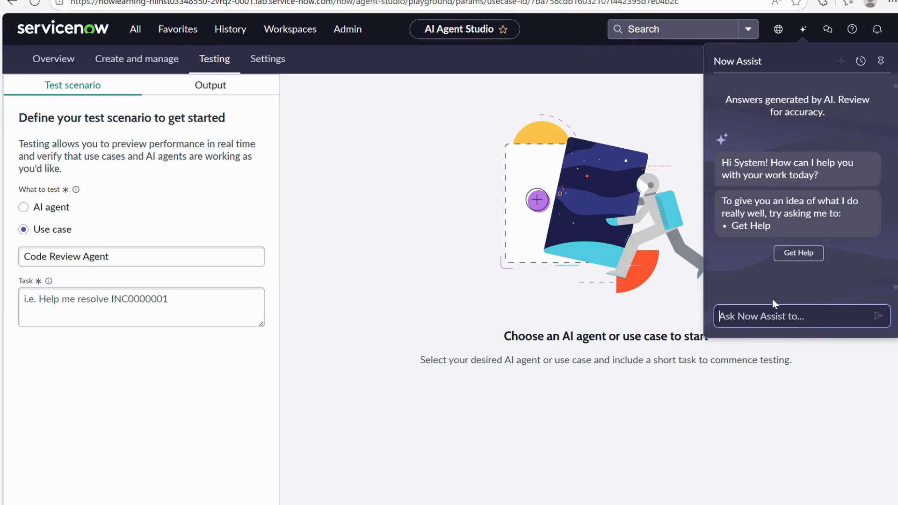
left_click(557, 286)
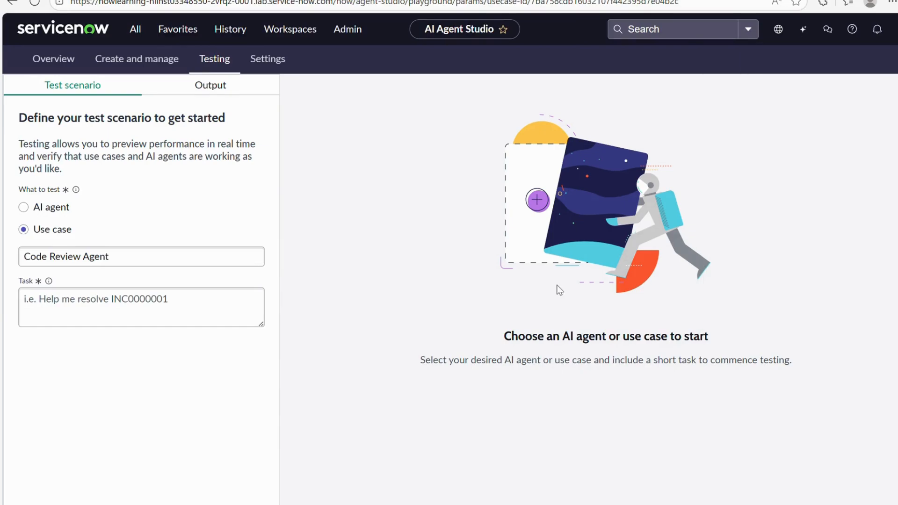